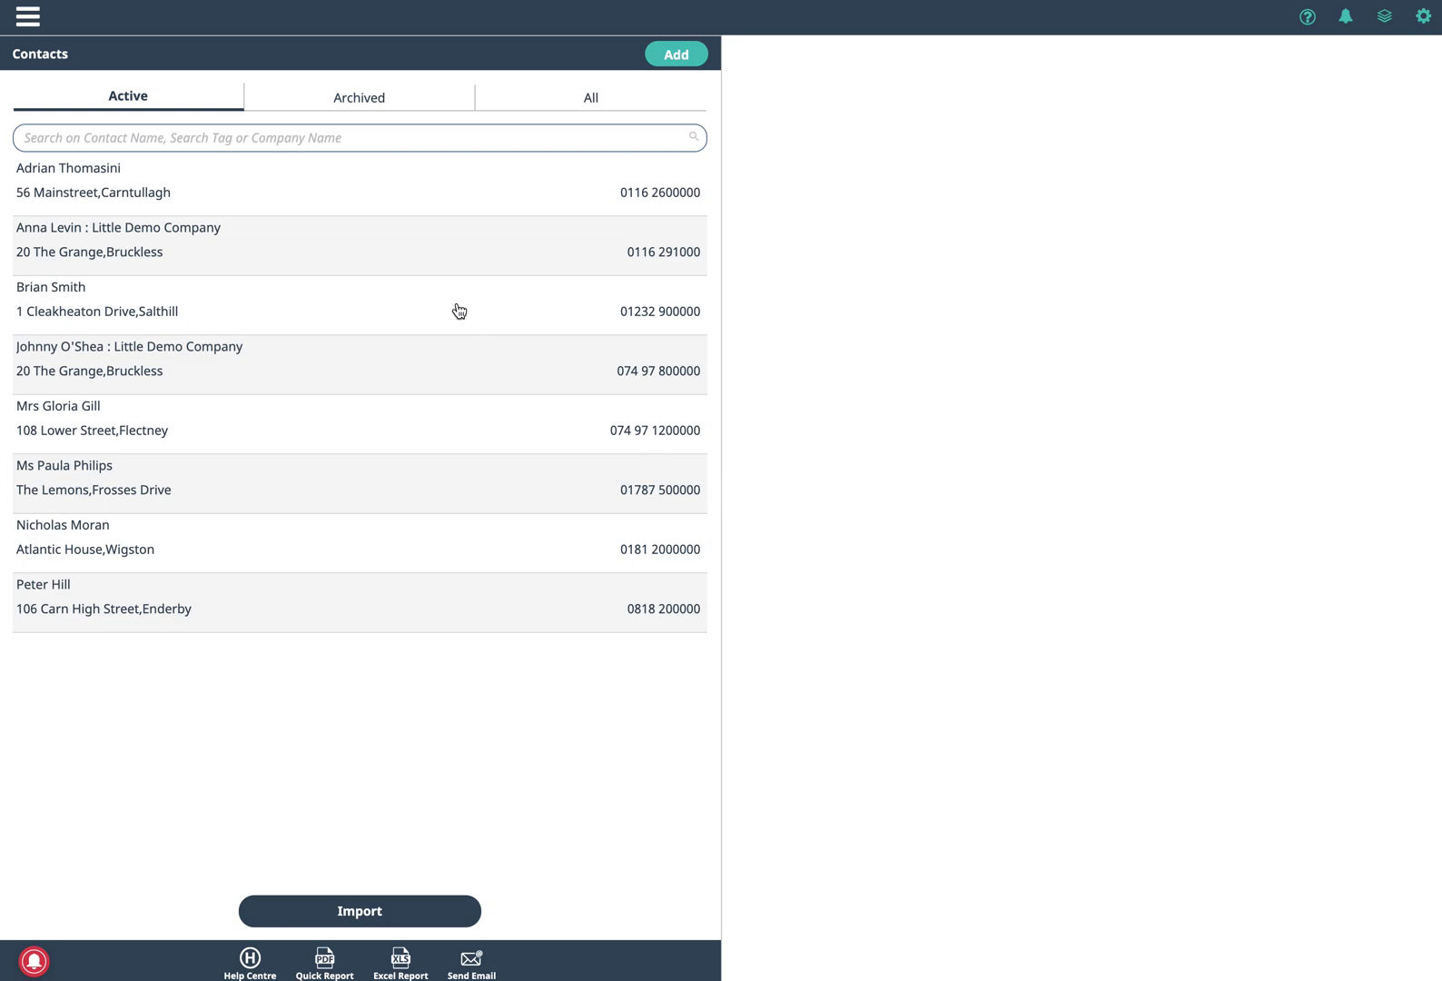
Go to the User Types page under System Settings in the main menu
left_click(29, 18)
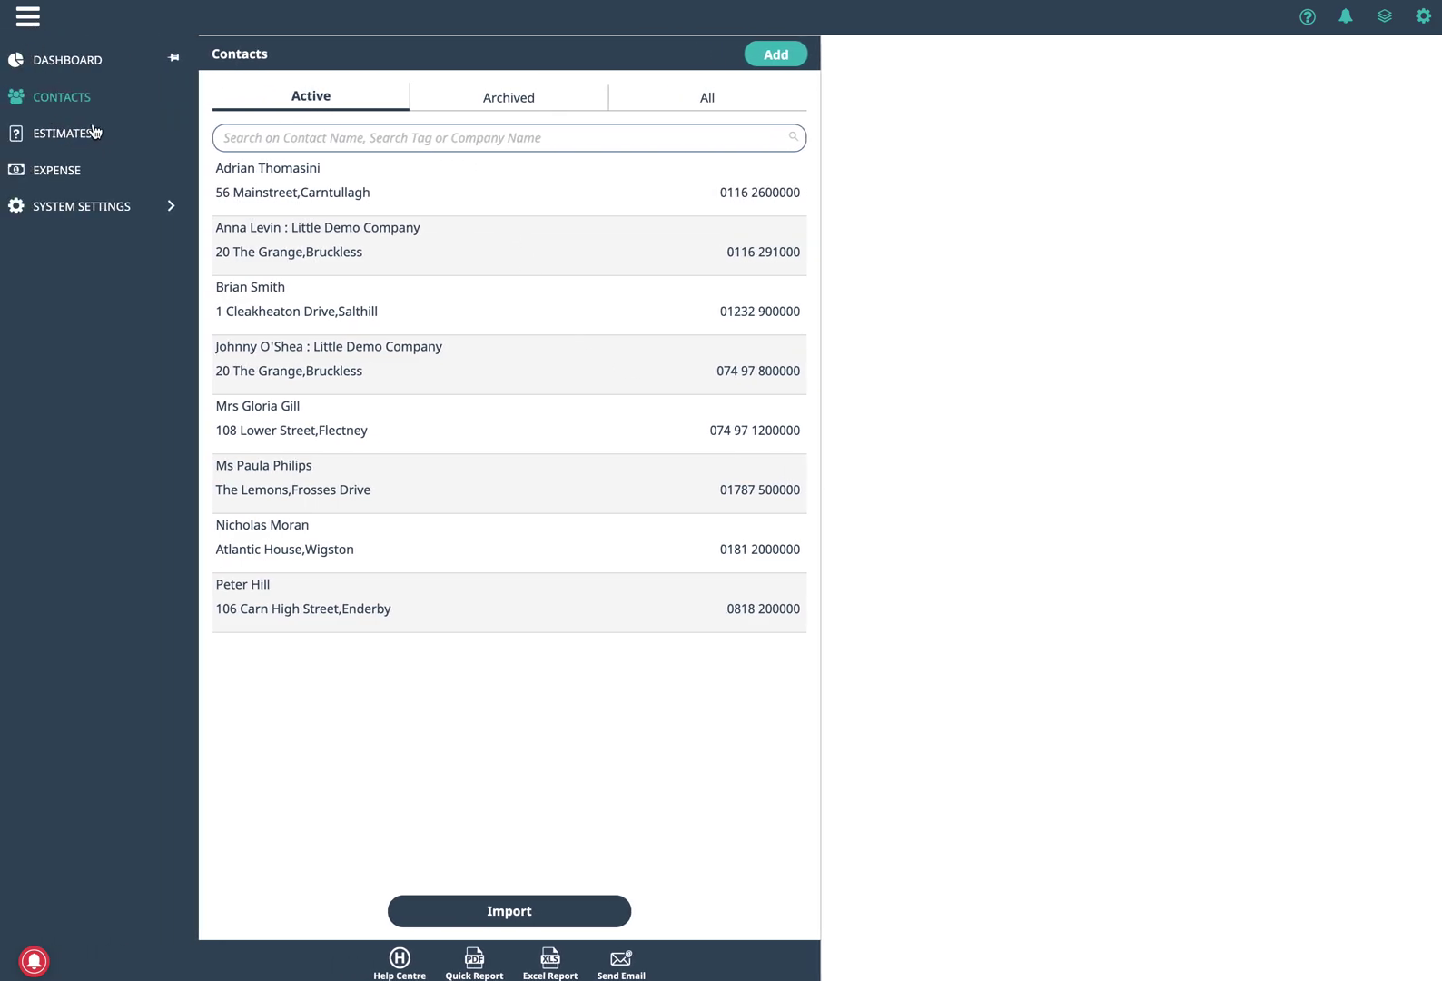
left_click(75, 211)
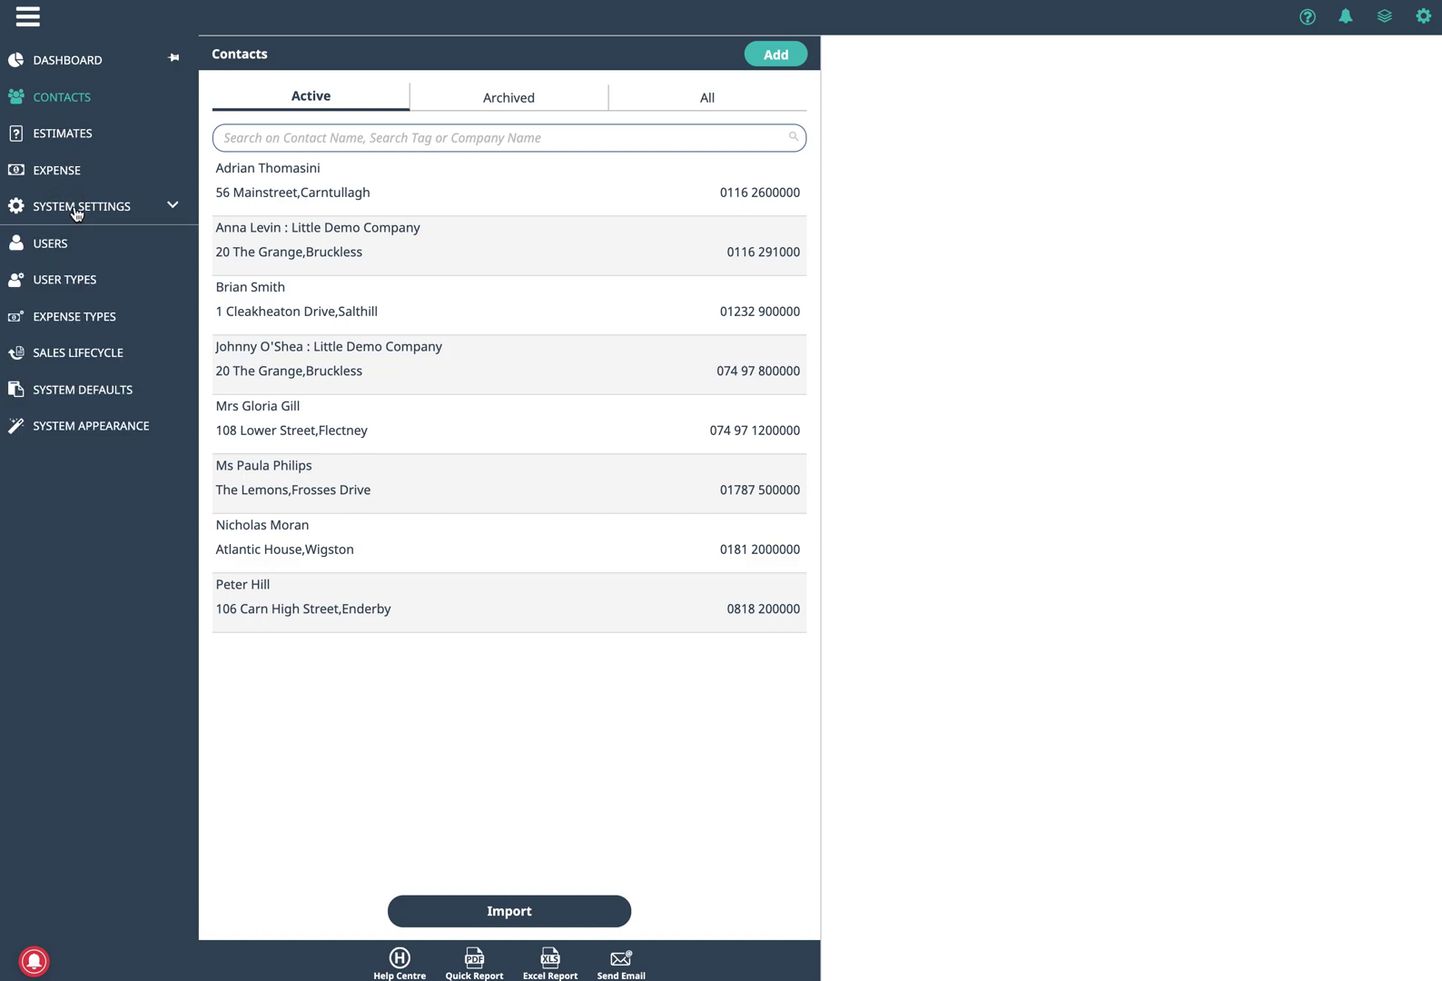
left_click(77, 282)
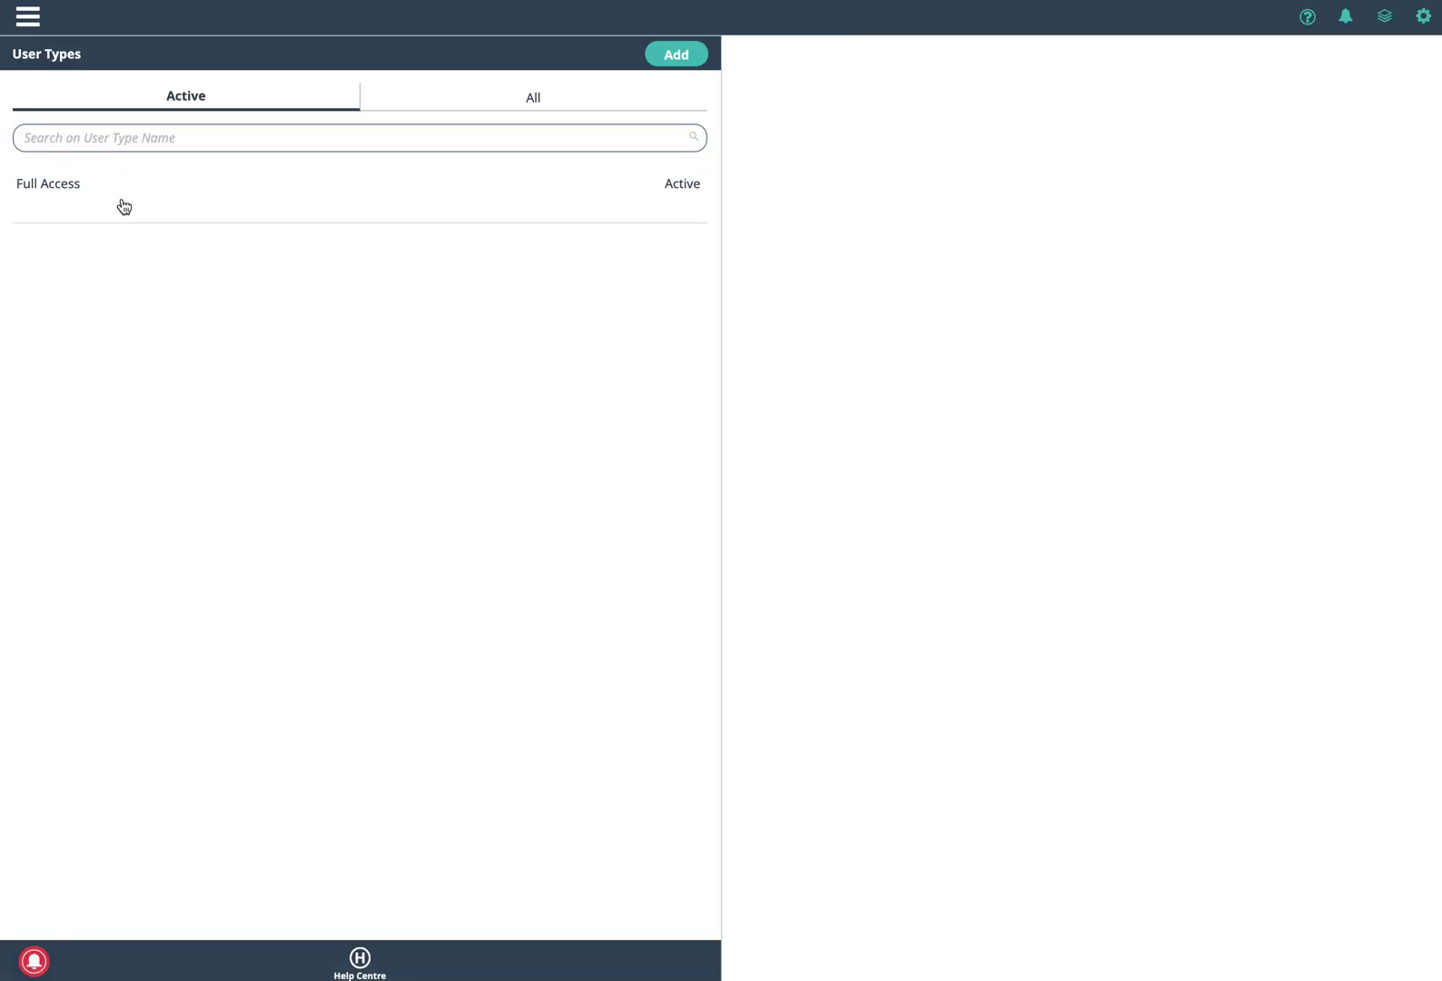
Edit the Full Access user type and switch on Invoicing and Track Payments
left_click(126, 200)
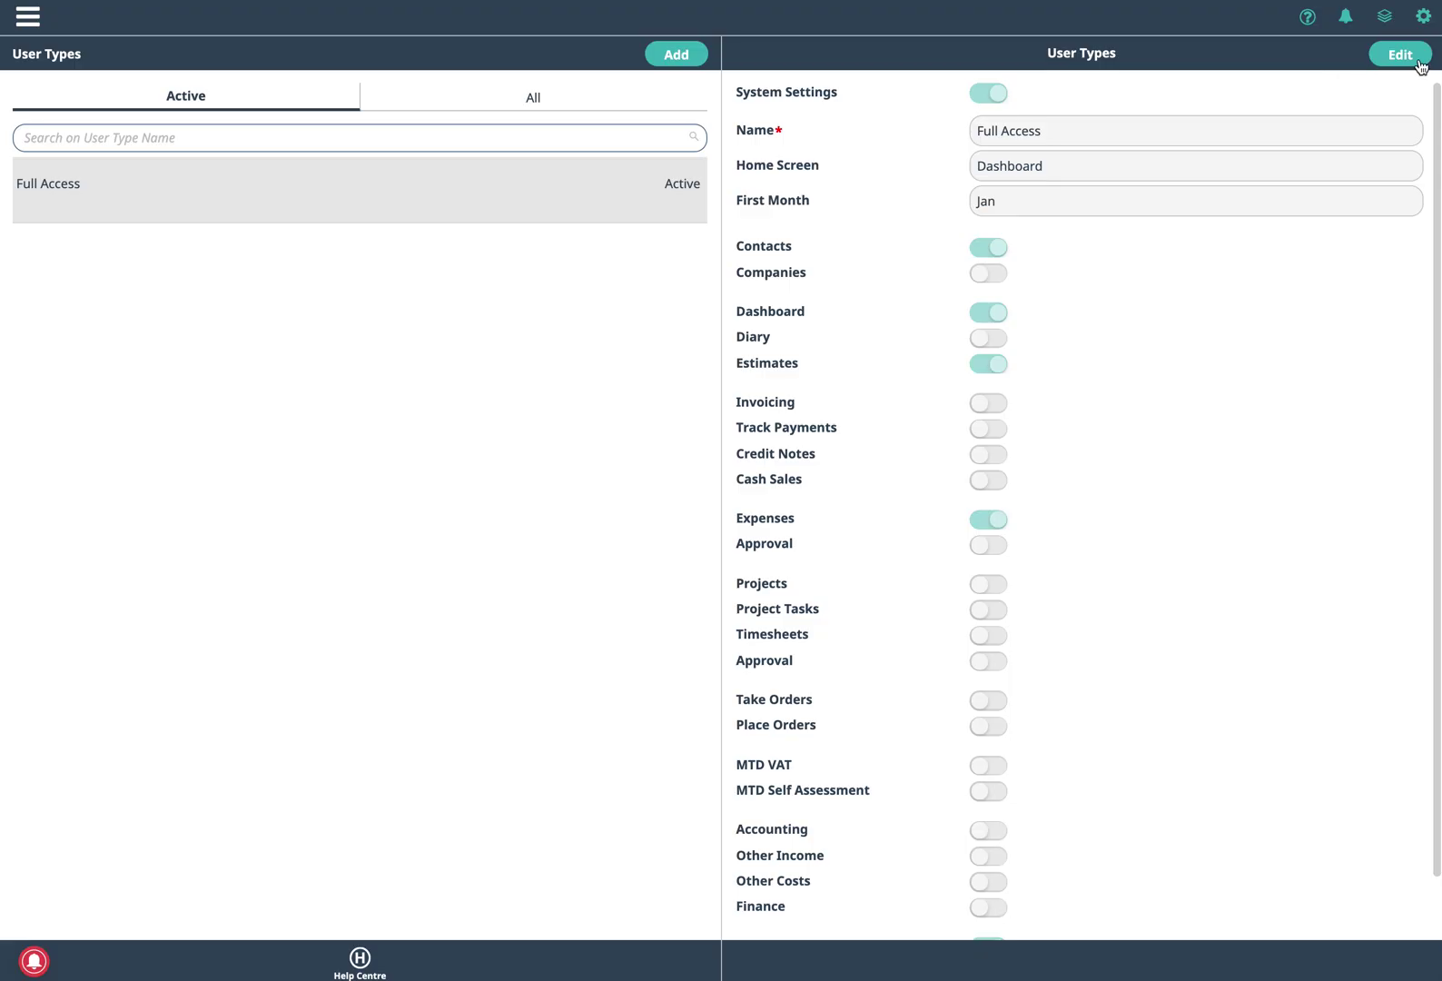
left_click(1403, 56)
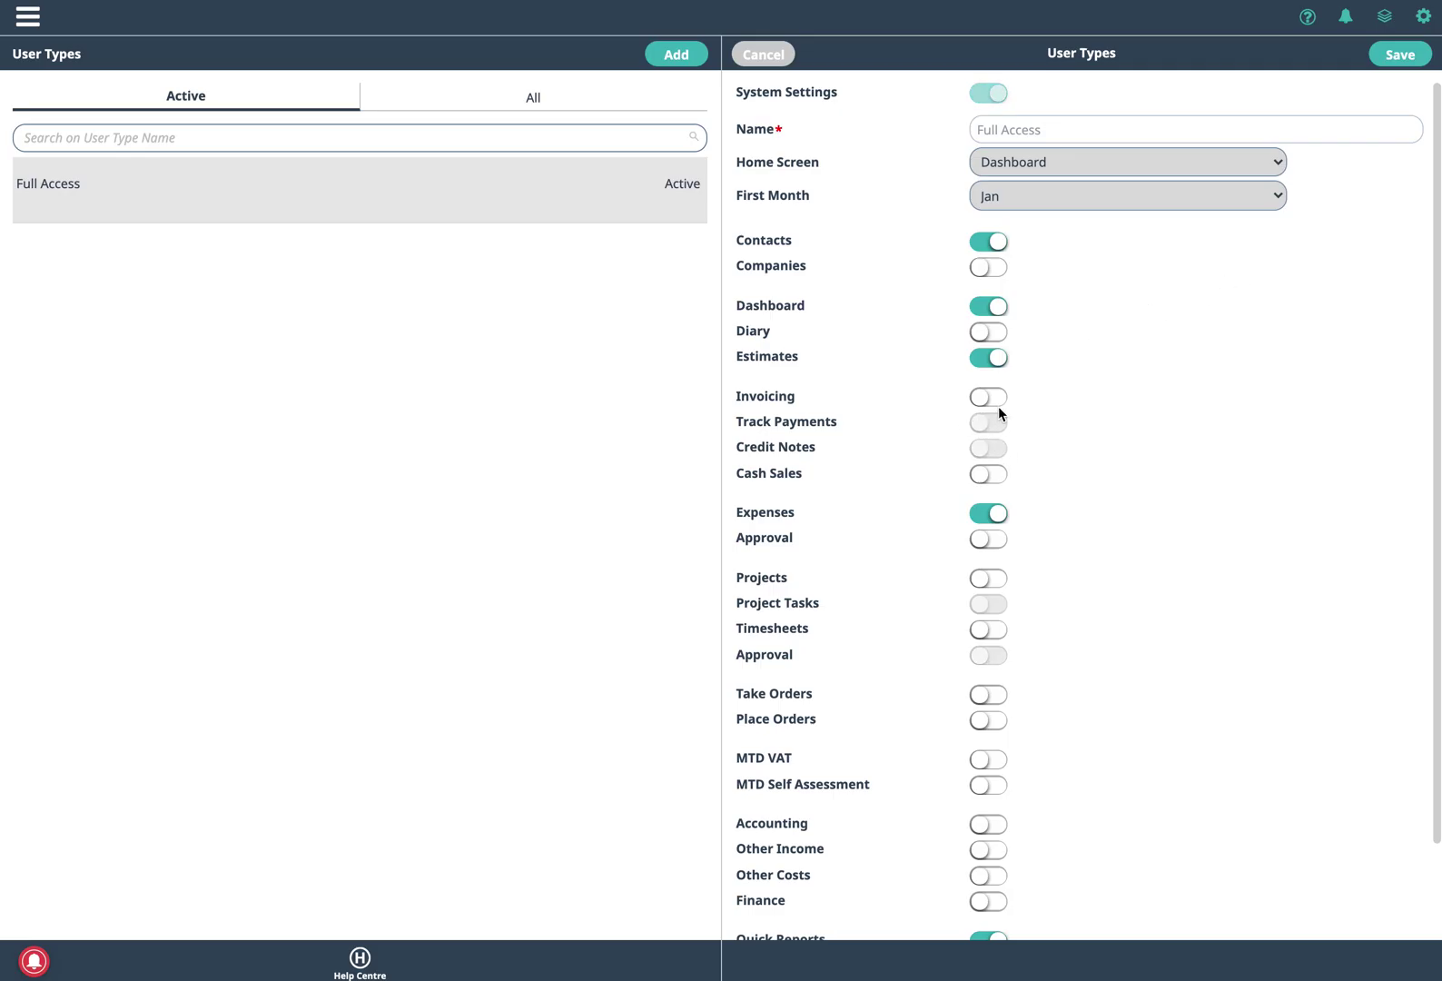
left_click(999, 405)
left_click(998, 426)
scroll(1018, 164, "down", 1)
scroll(1059, 229, "up", 1)
Save the Full Access user type's updated permissions
left_click(1403, 55)
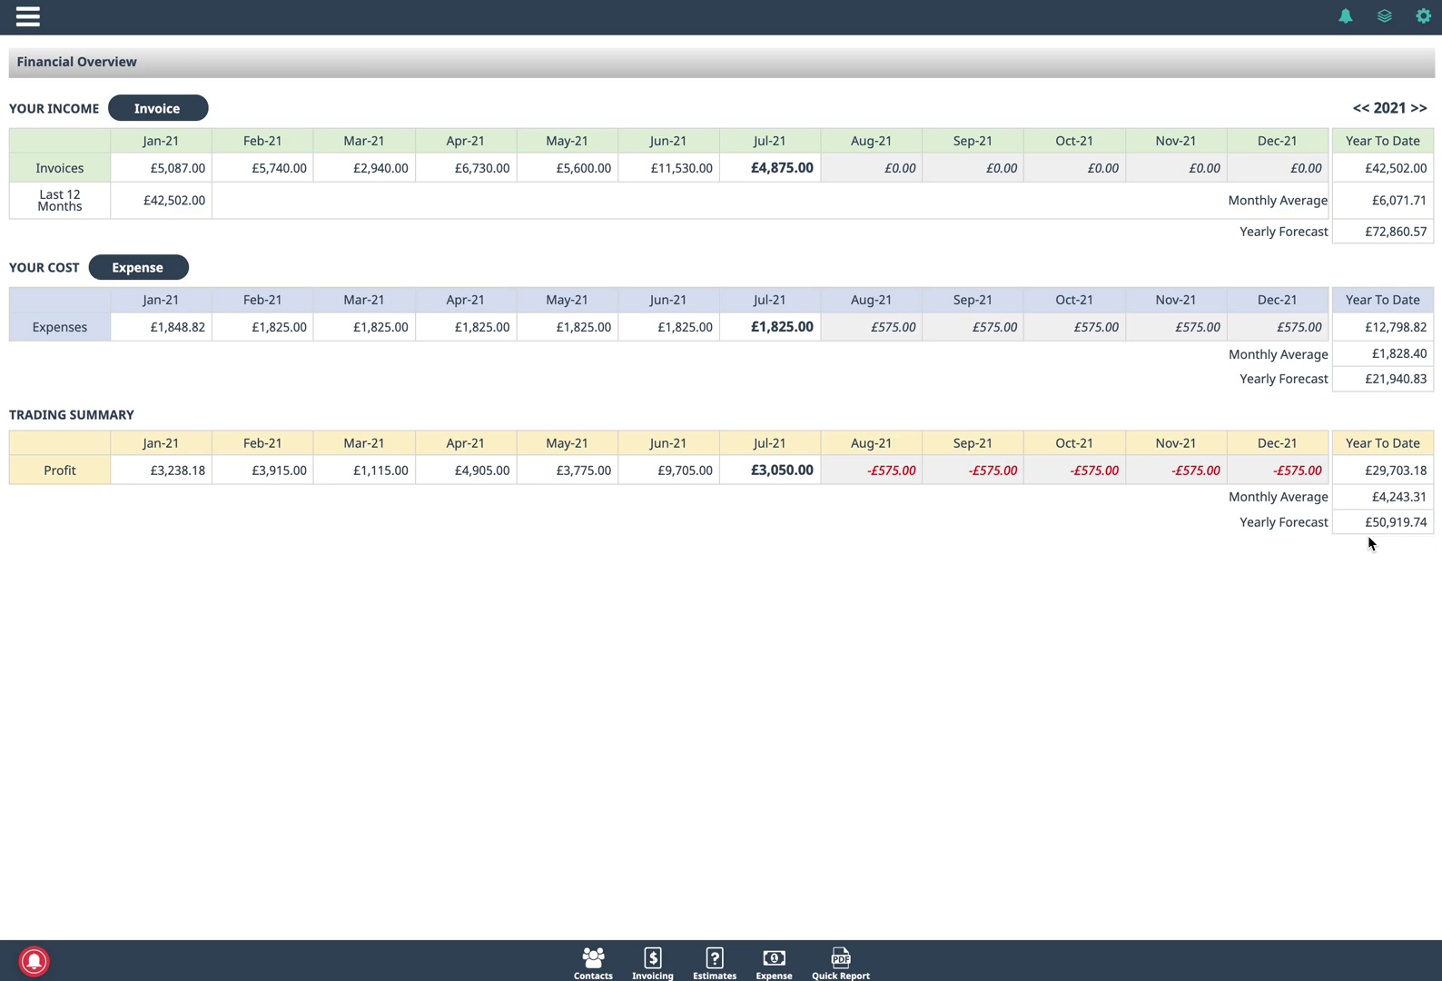
left_click(843, 963)
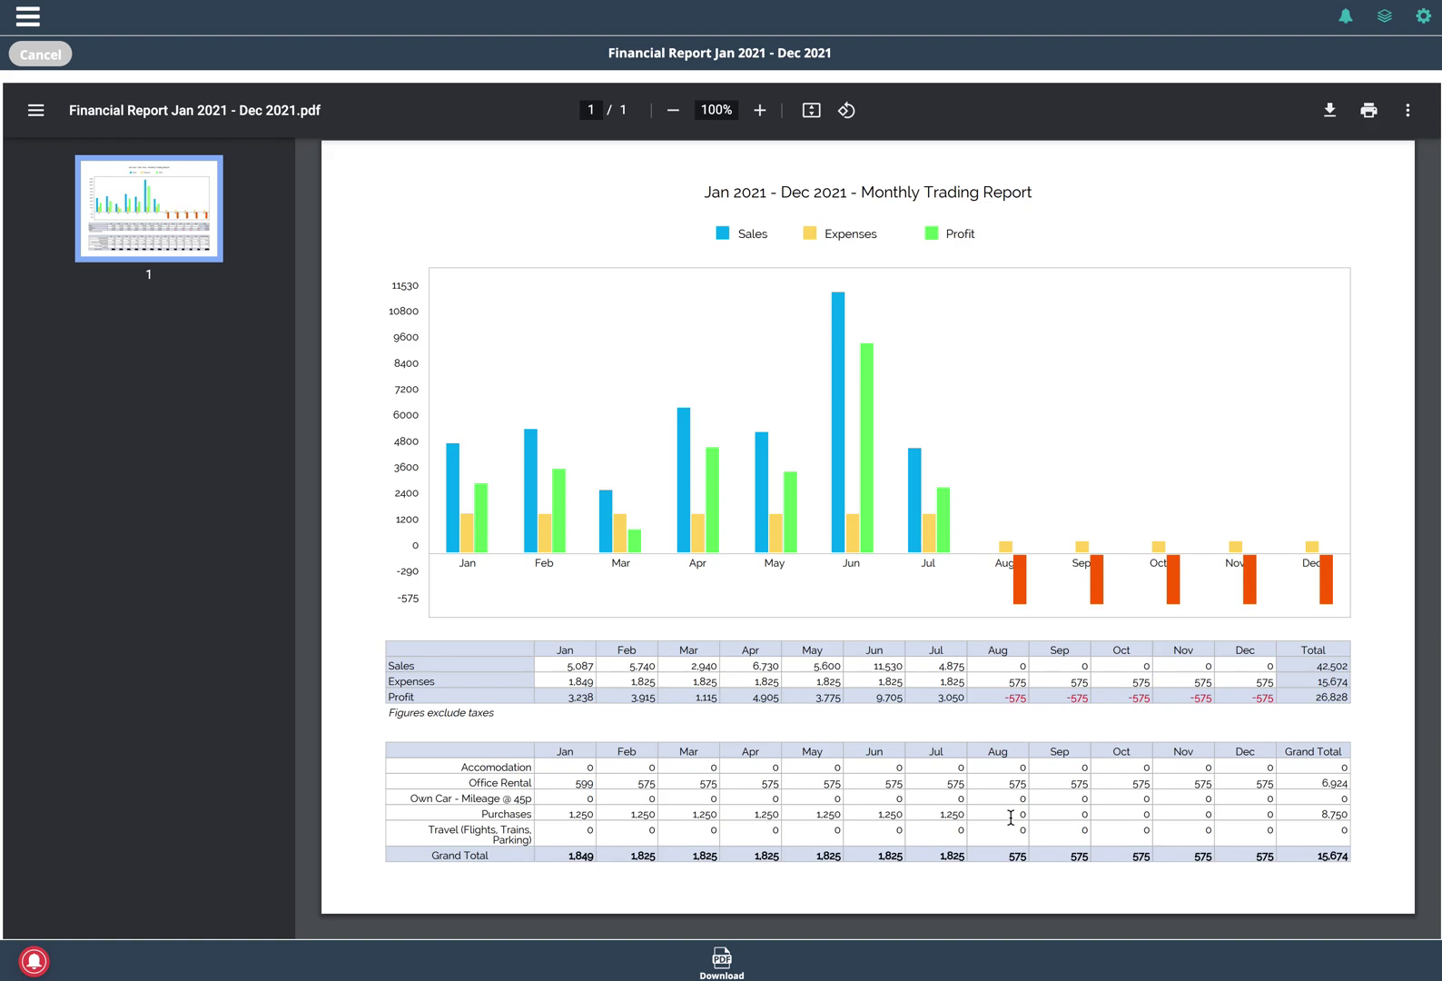
left_click(41, 54)
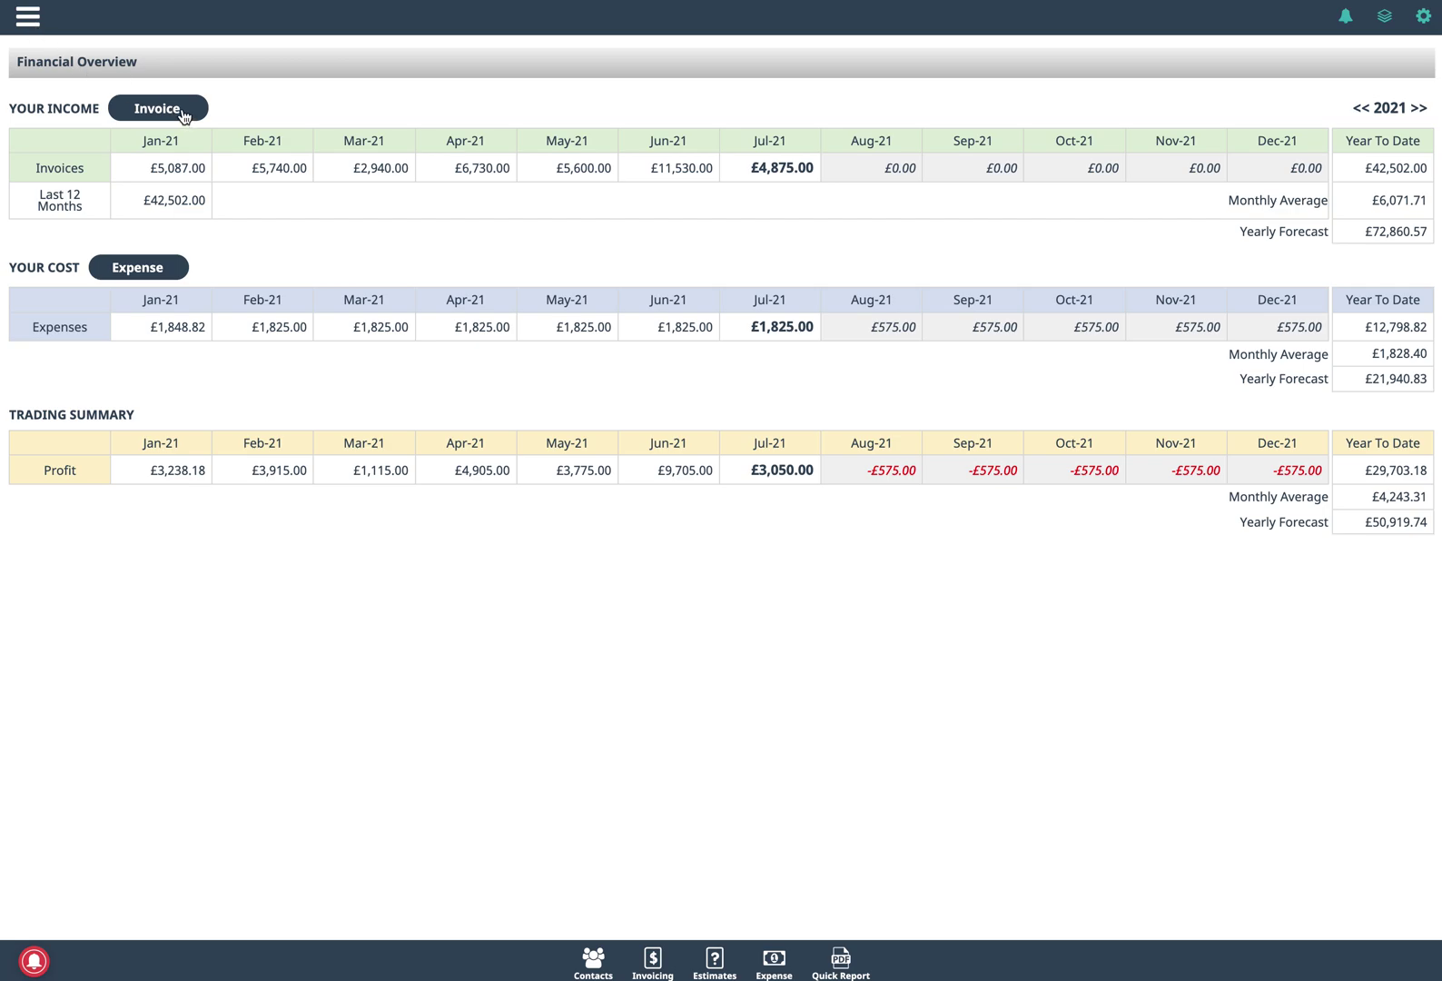
Go to the Contacts list from the main navigation menu
left_click(27, 17)
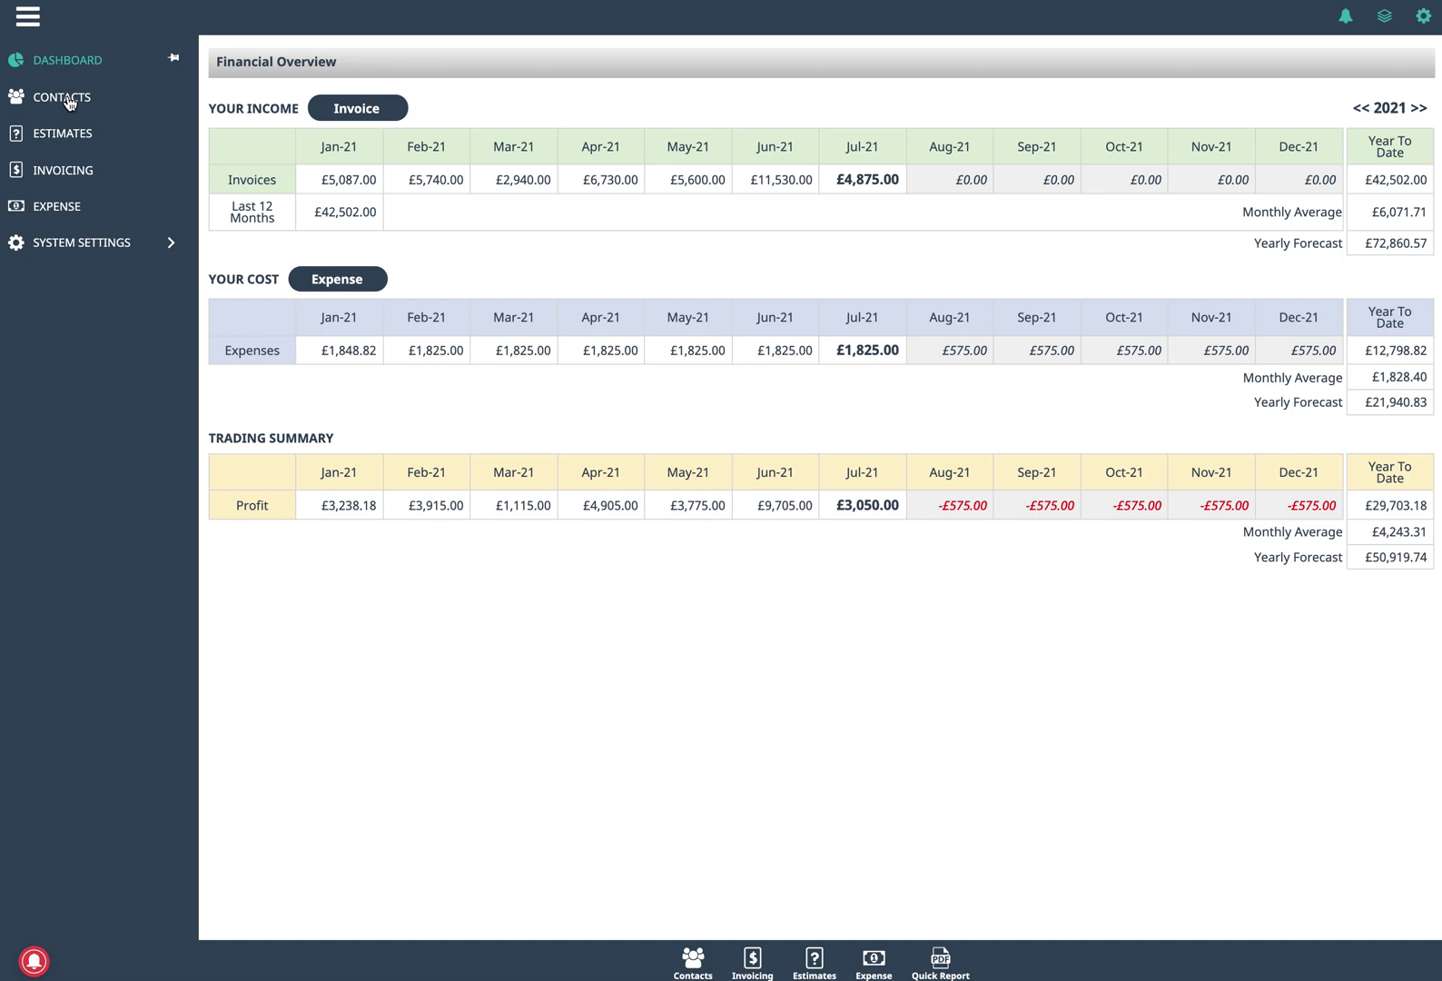
left_click(63, 97)
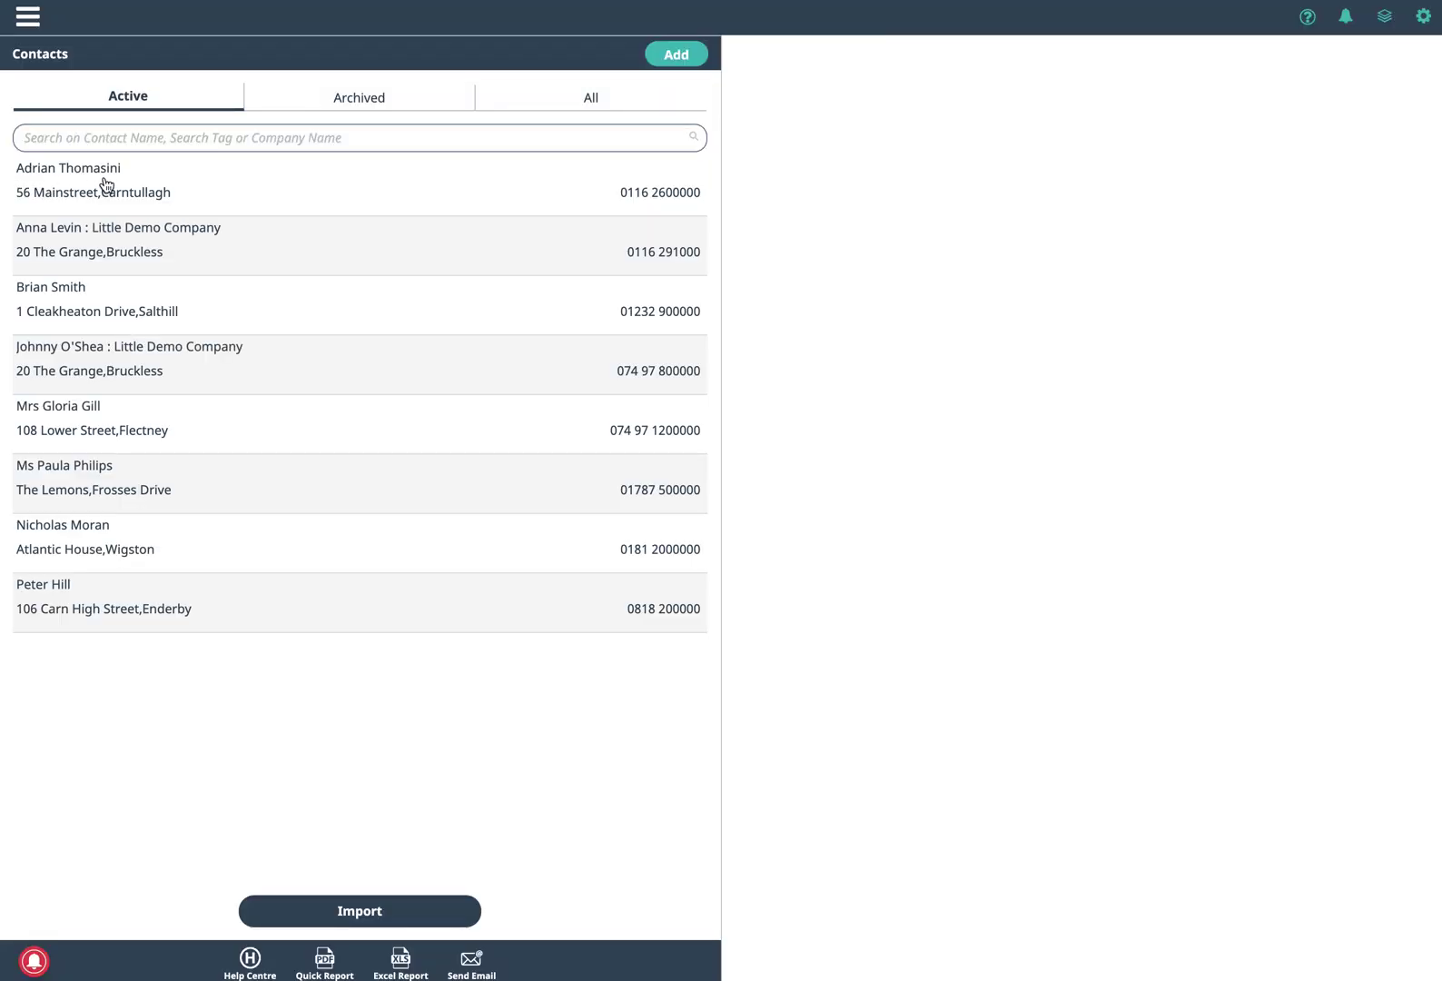
Open the first contact and show their invoices
left_click(105, 187)
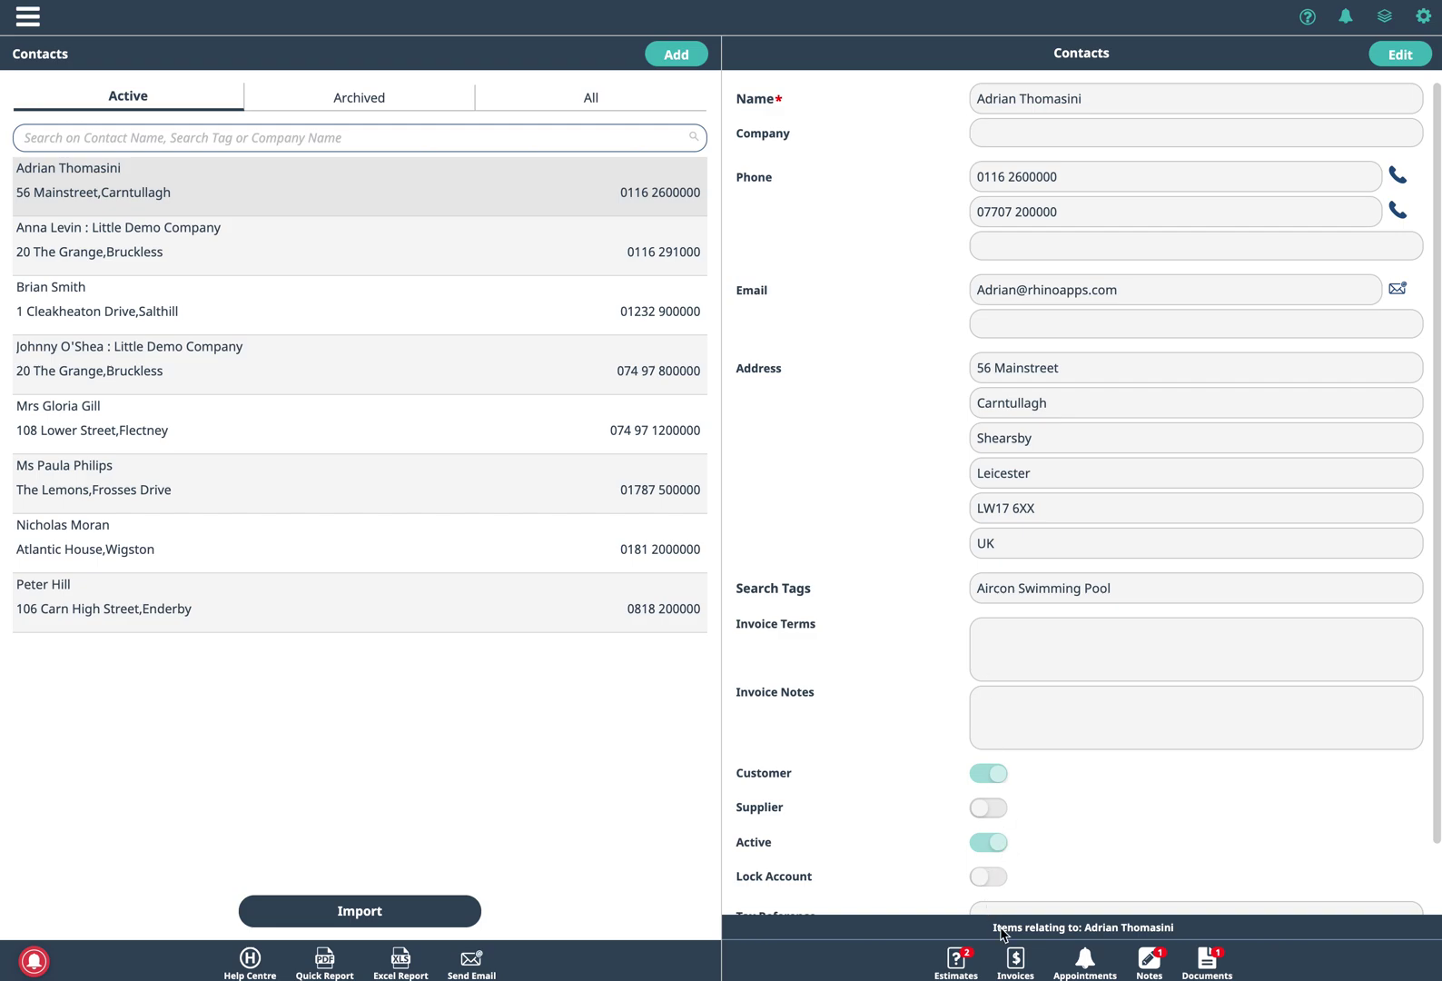
left_click(1020, 963)
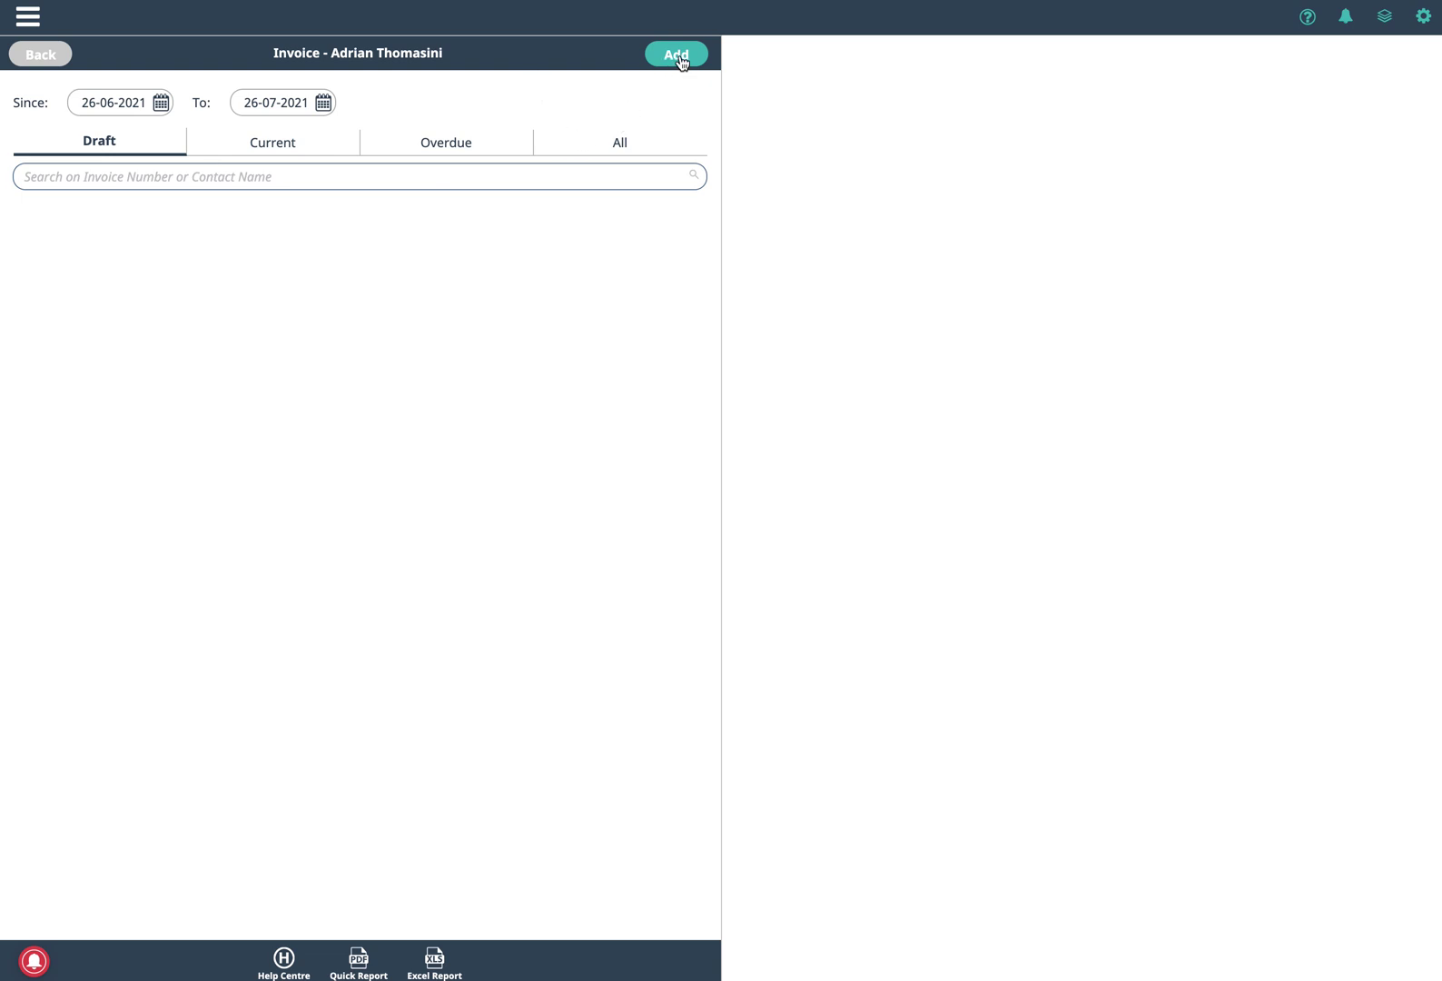
Start a new invoice for the contact, briefly checking the System Settings menu
left_click(680, 58)
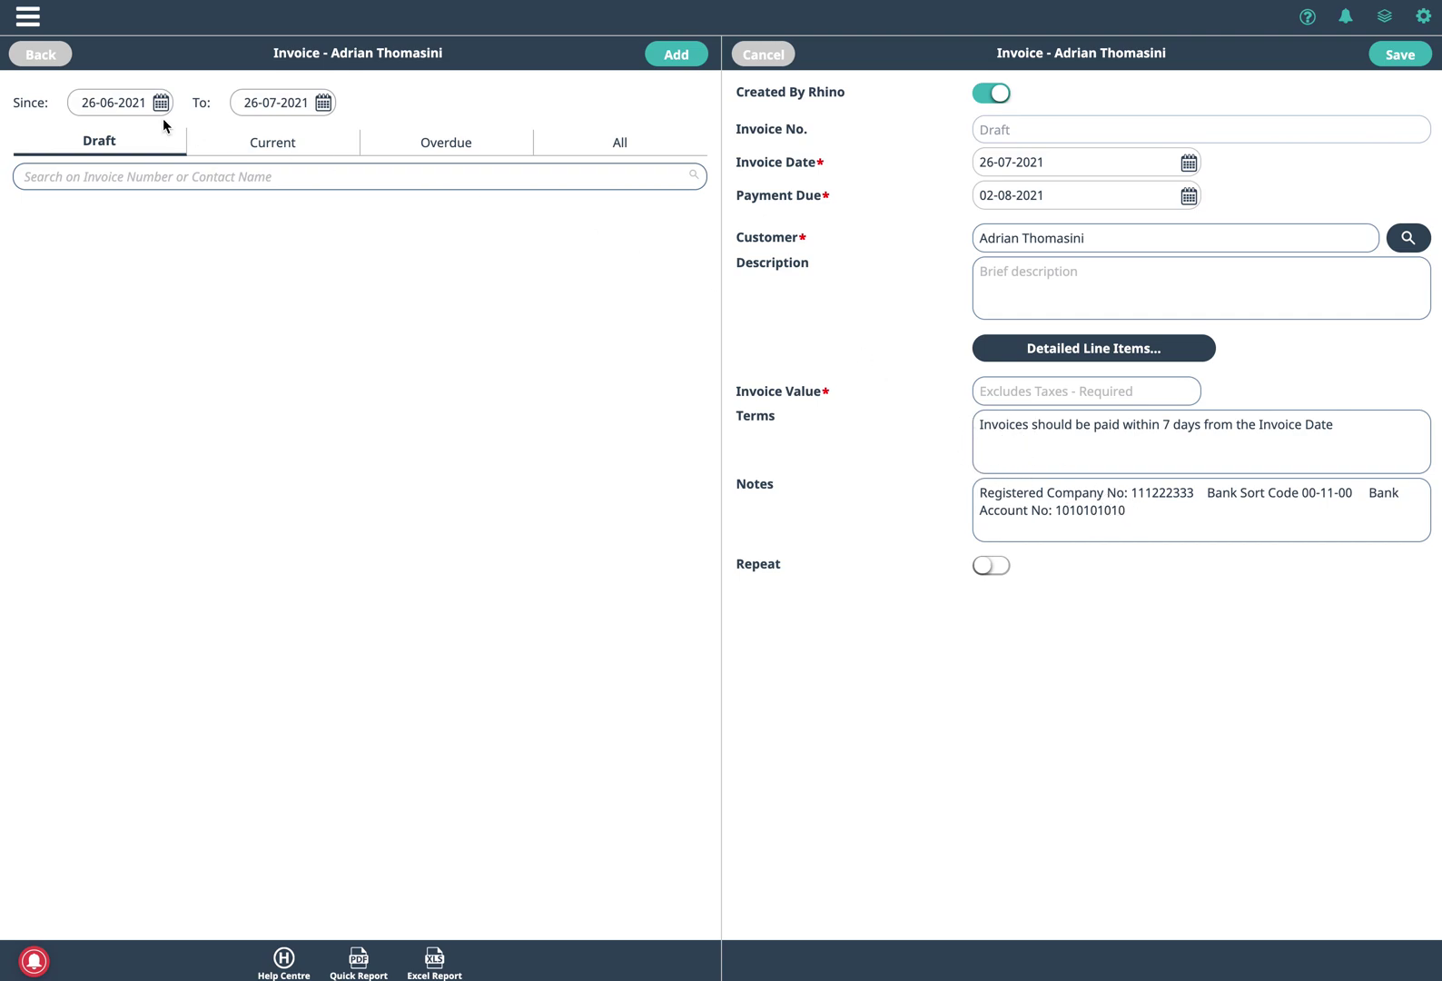
left_click(28, 19)
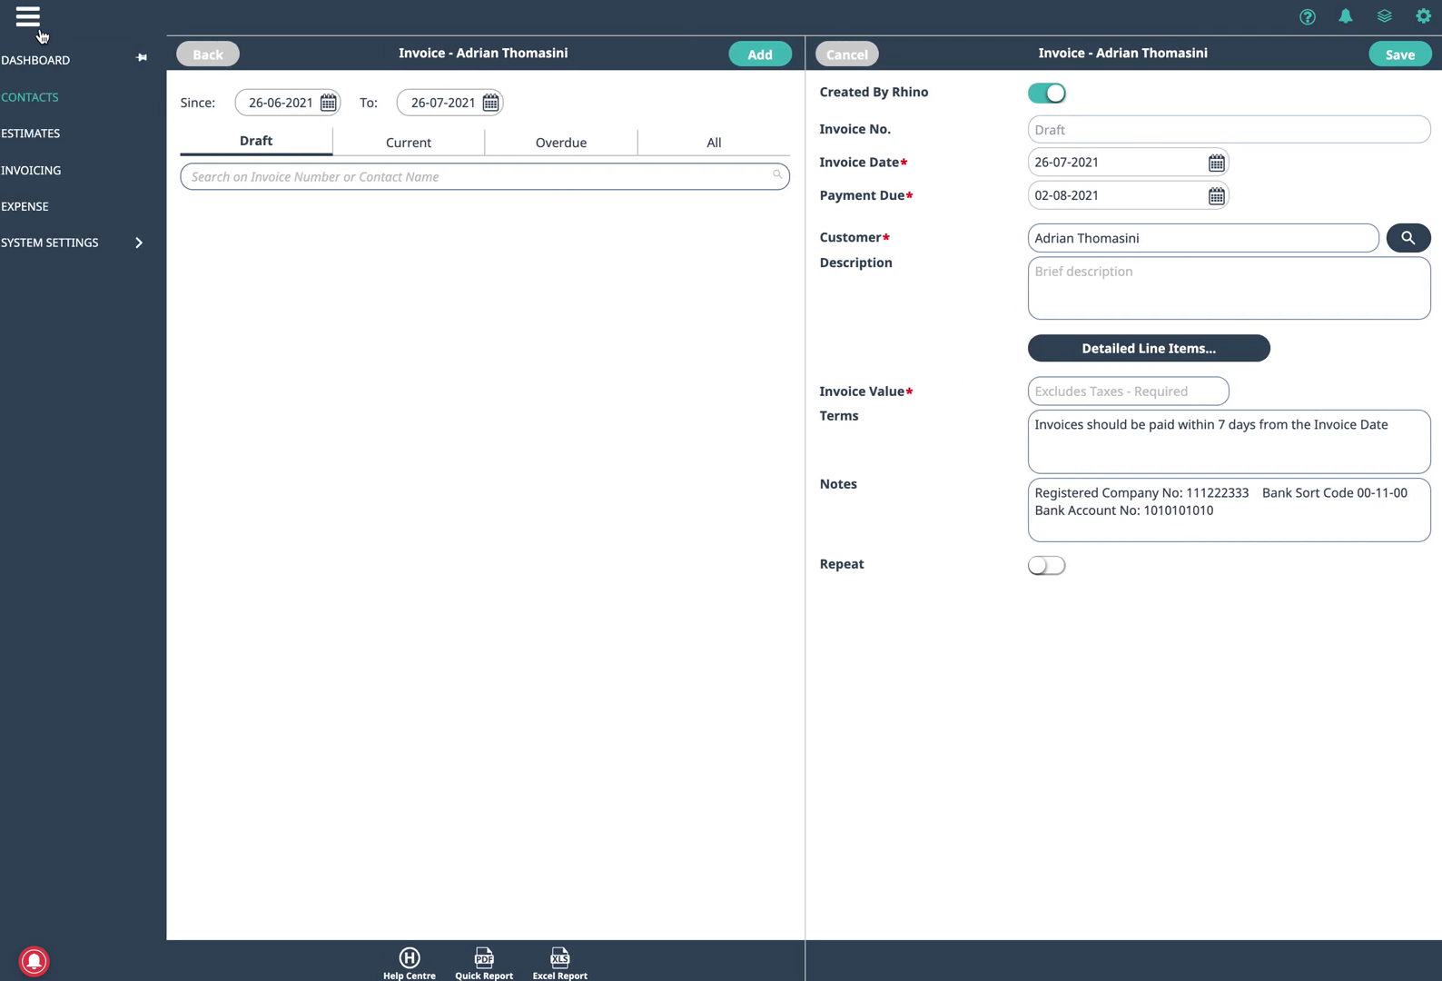
left_click(107, 243)
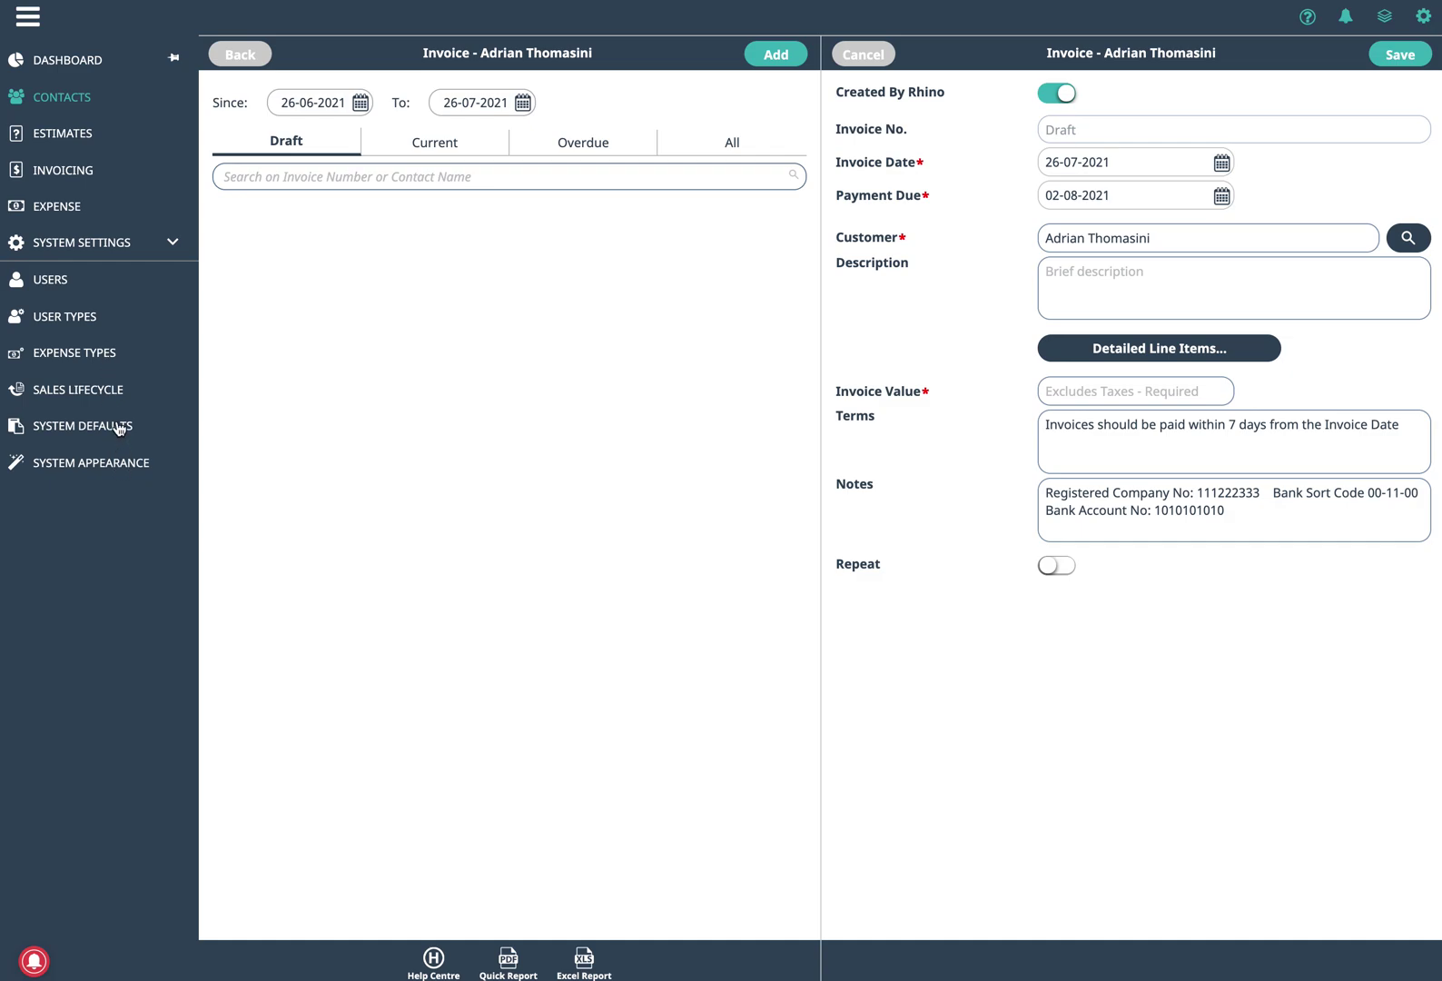
left_click(28, 20)
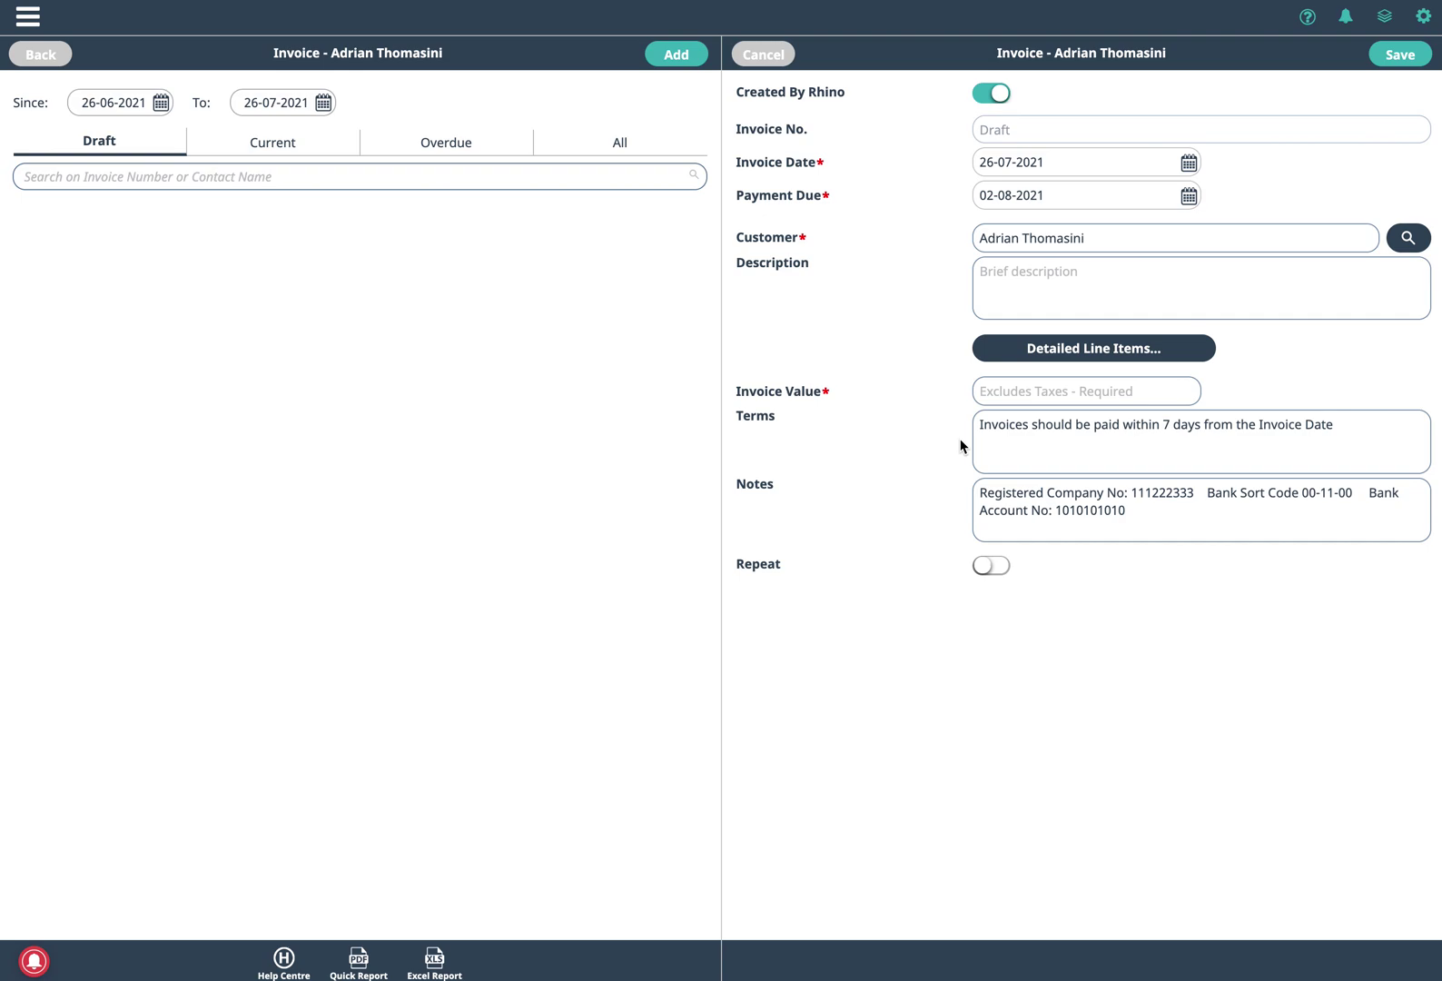
Enter description 'A Demo Invoice' and invoice value 290, then save the draft
left_click(1012, 284)
type("A D")
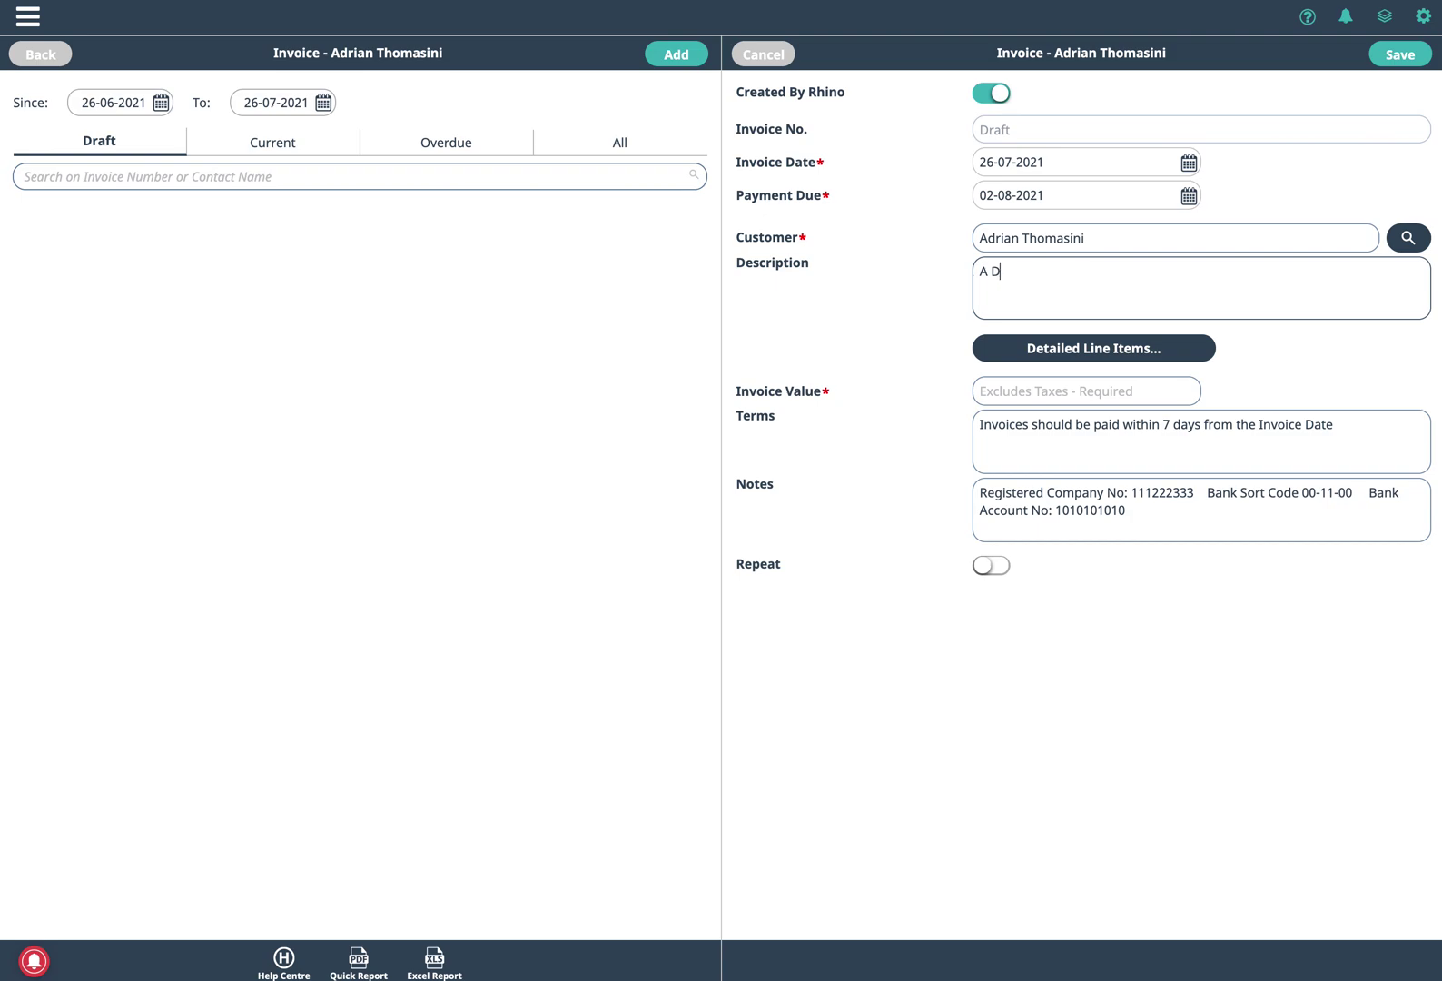
type("emo Invoice")
left_click(1025, 388)
type("290")
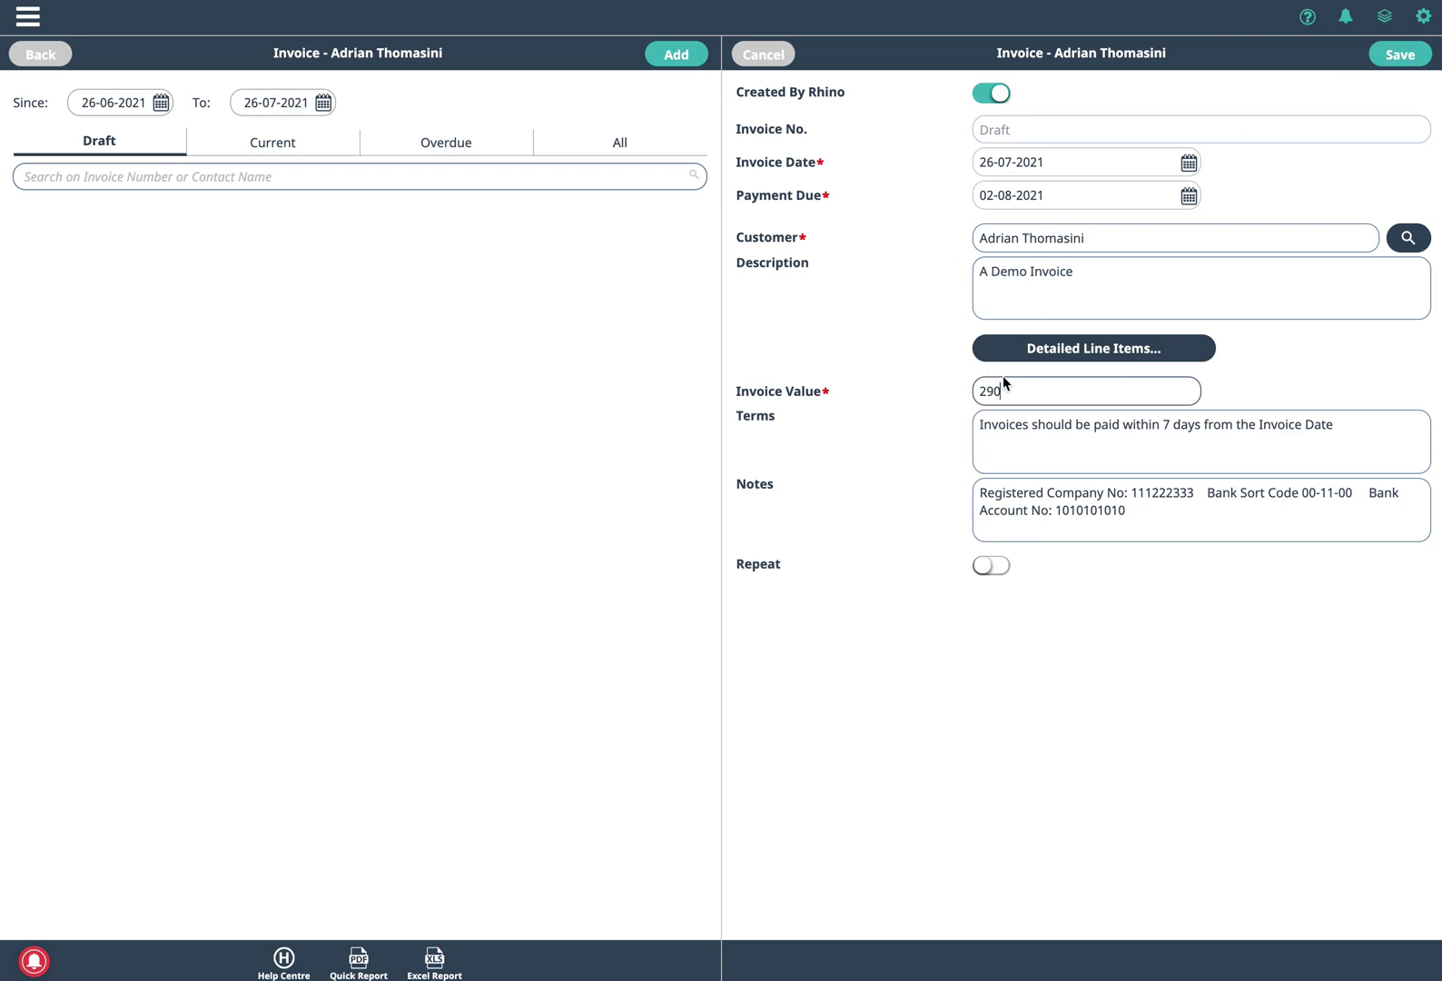
left_click(1419, 56)
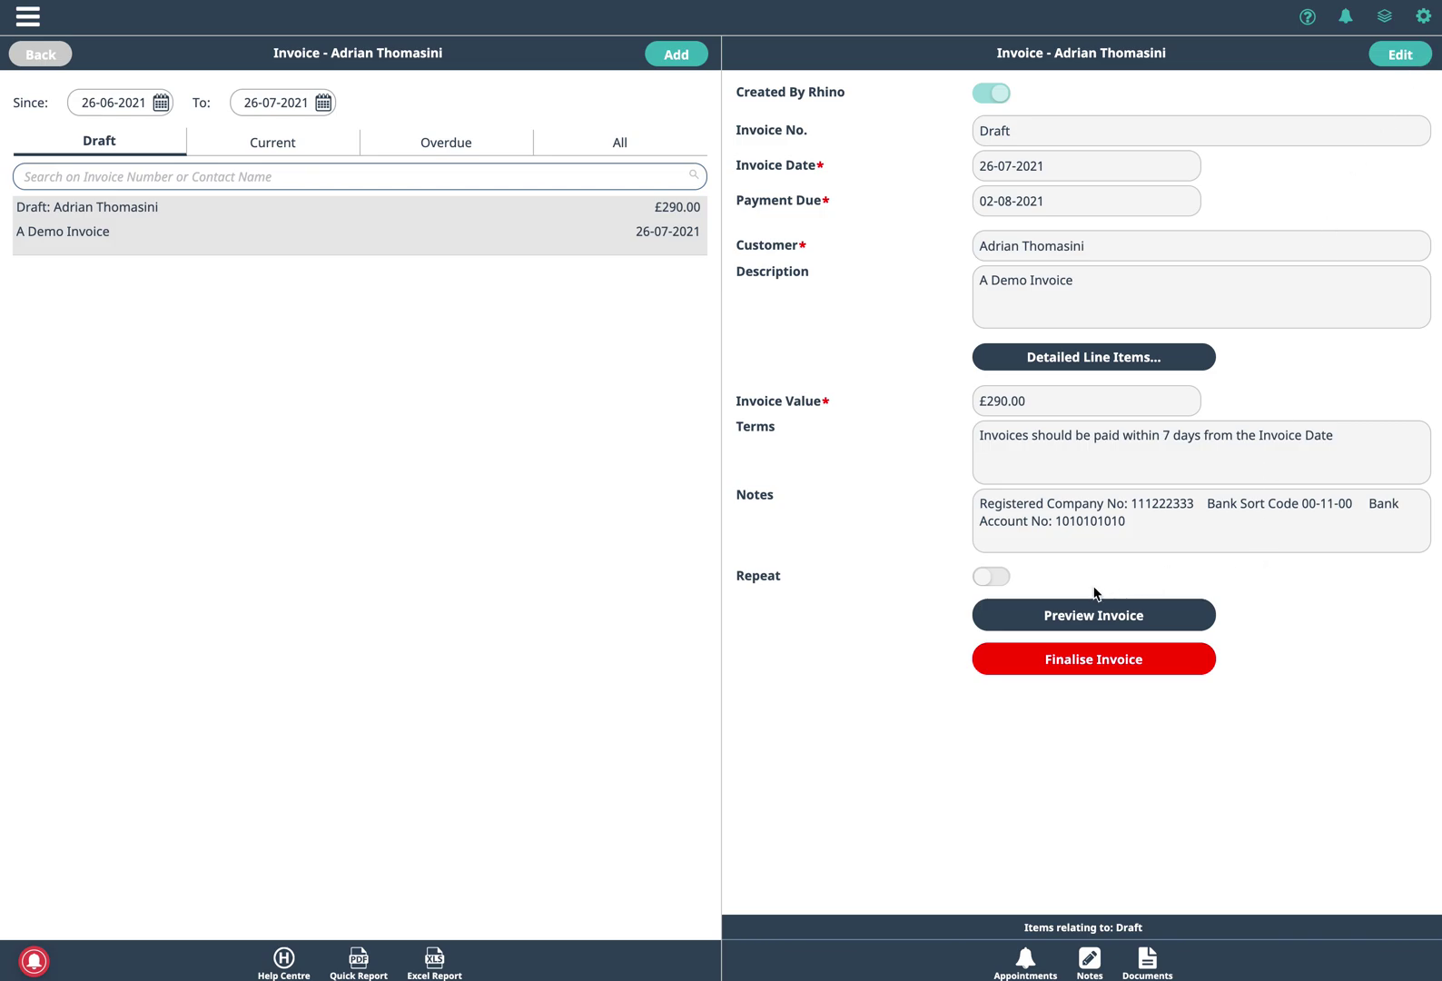
Preview the draft invoice as a PDF, then close the preview
left_click(1108, 616)
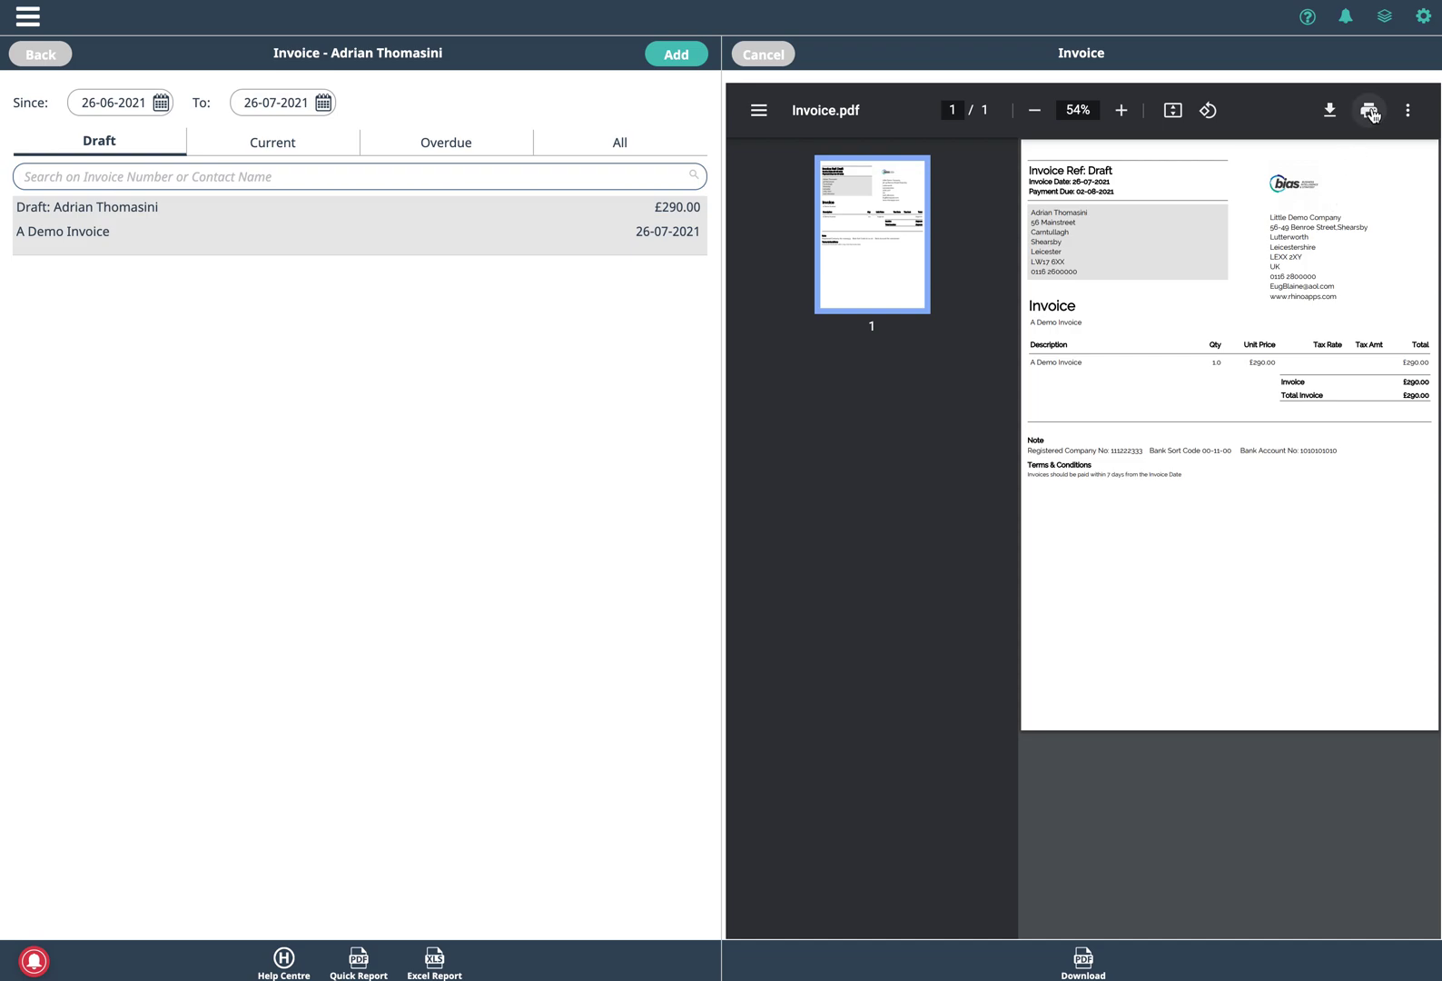
left_click(778, 60)
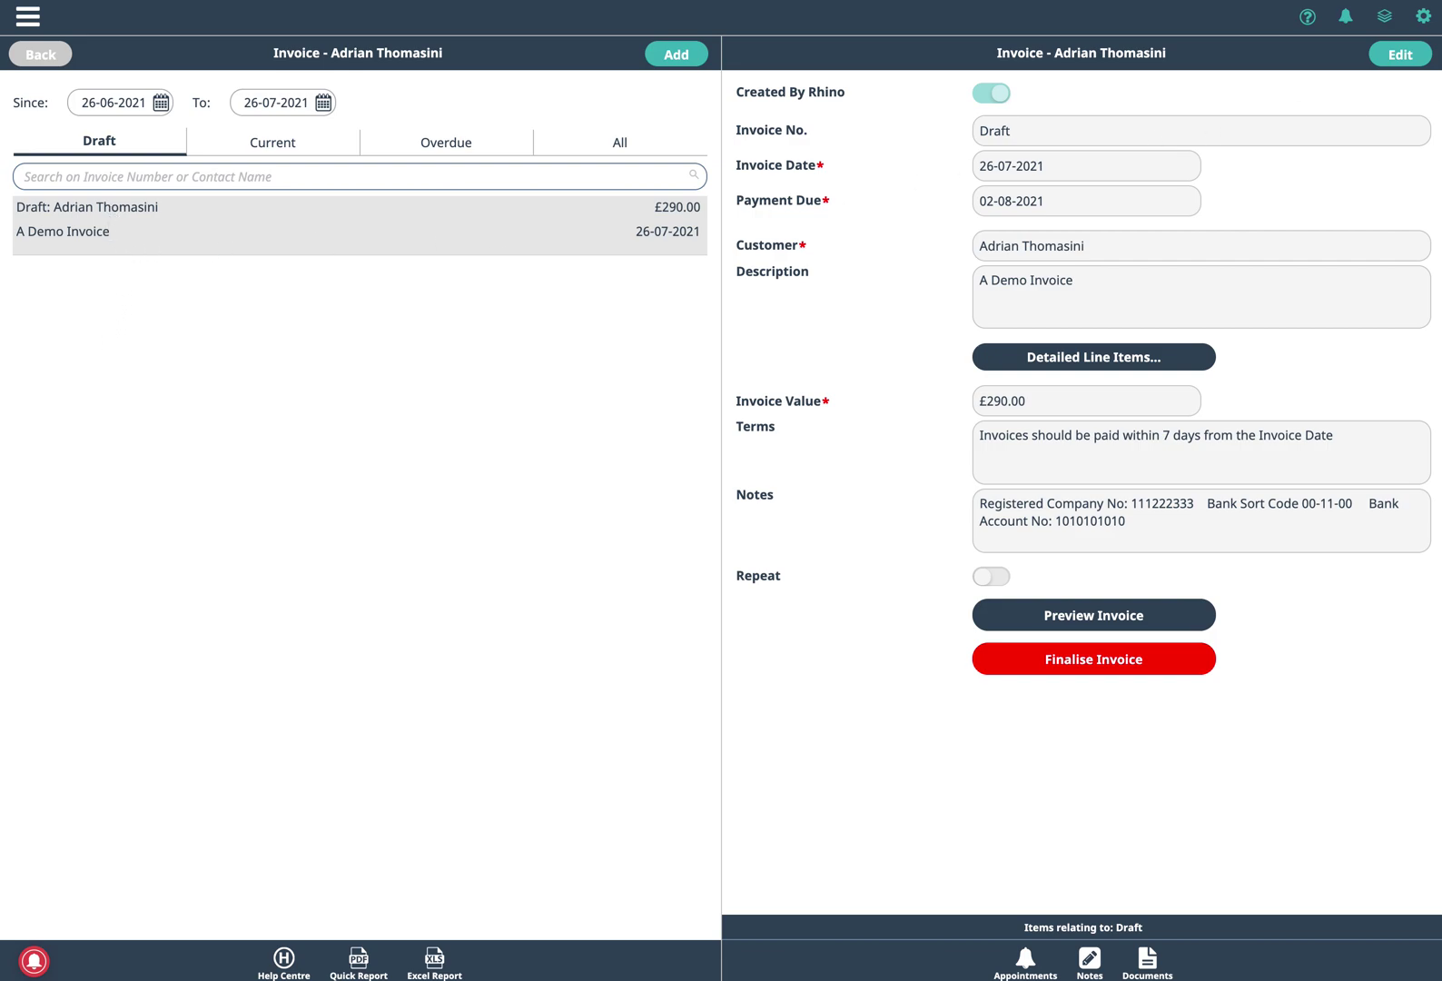
Open the draft invoice for editing, then cancel without making changes
left_click(1415, 60)
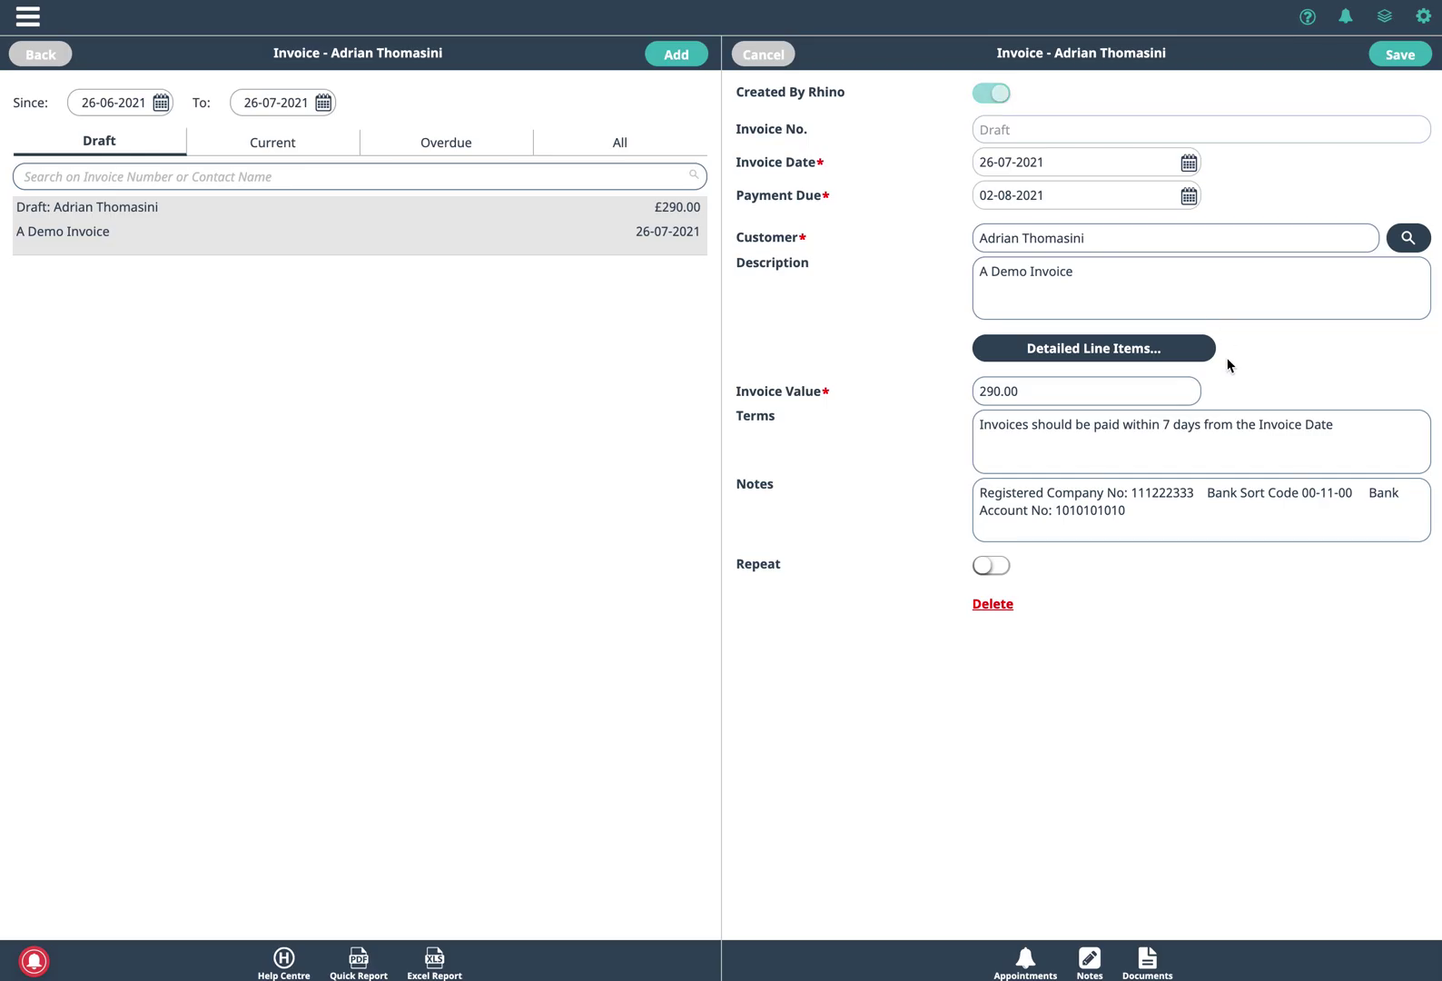
left_click(756, 54)
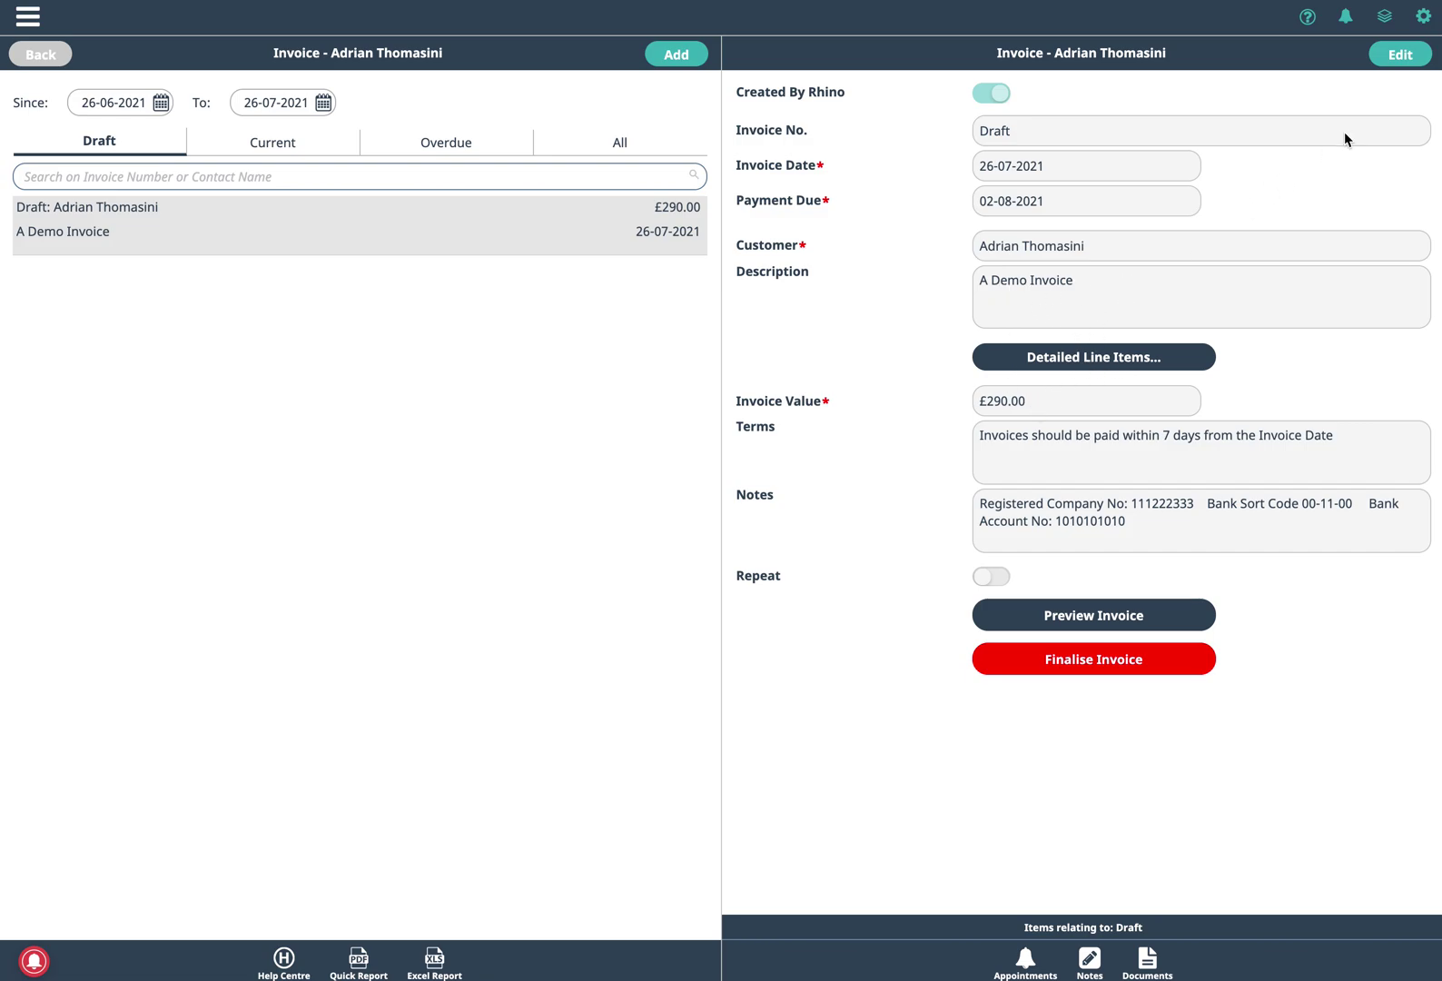
Add a line item 'Prepared the surfaces' at 1 × 150 to the draft invoice
left_click(1399, 56)
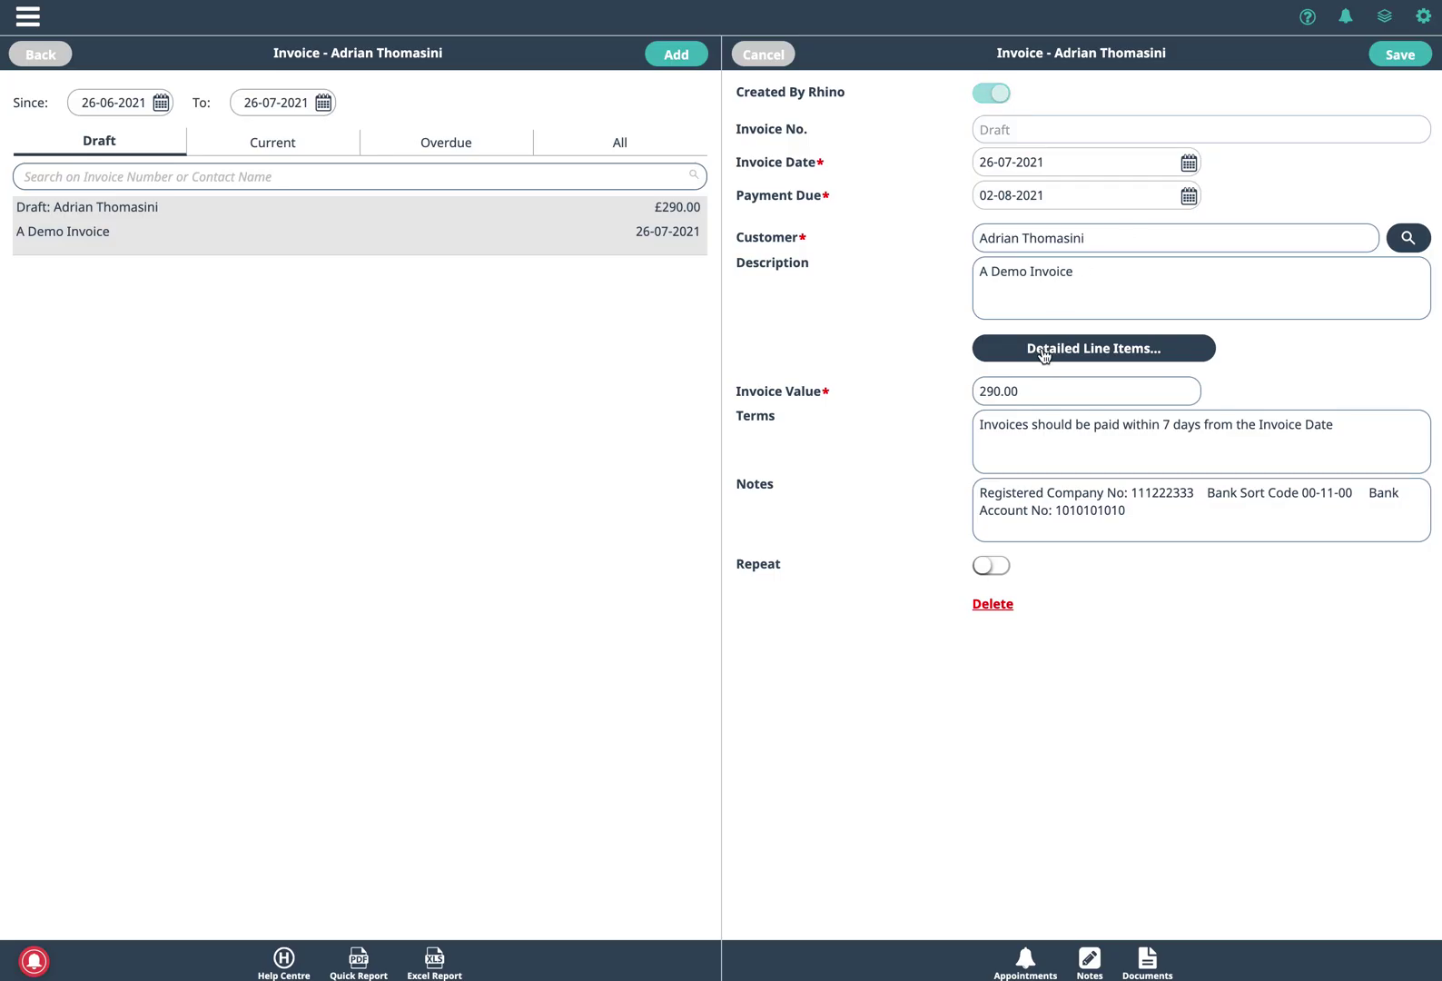
left_click(1095, 350)
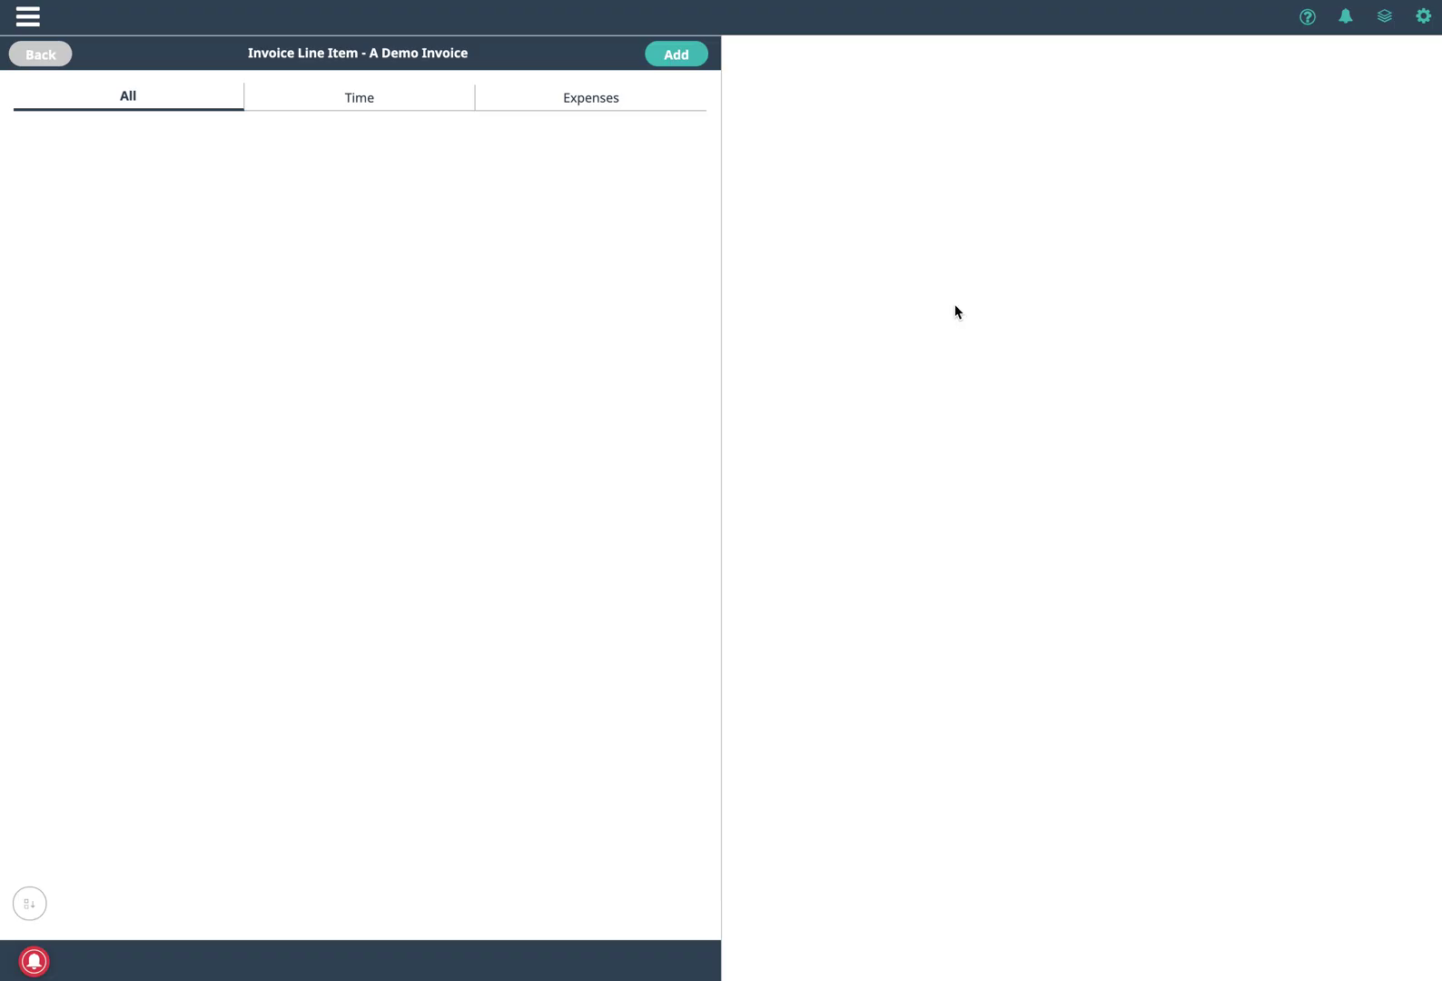
left_click(679, 55)
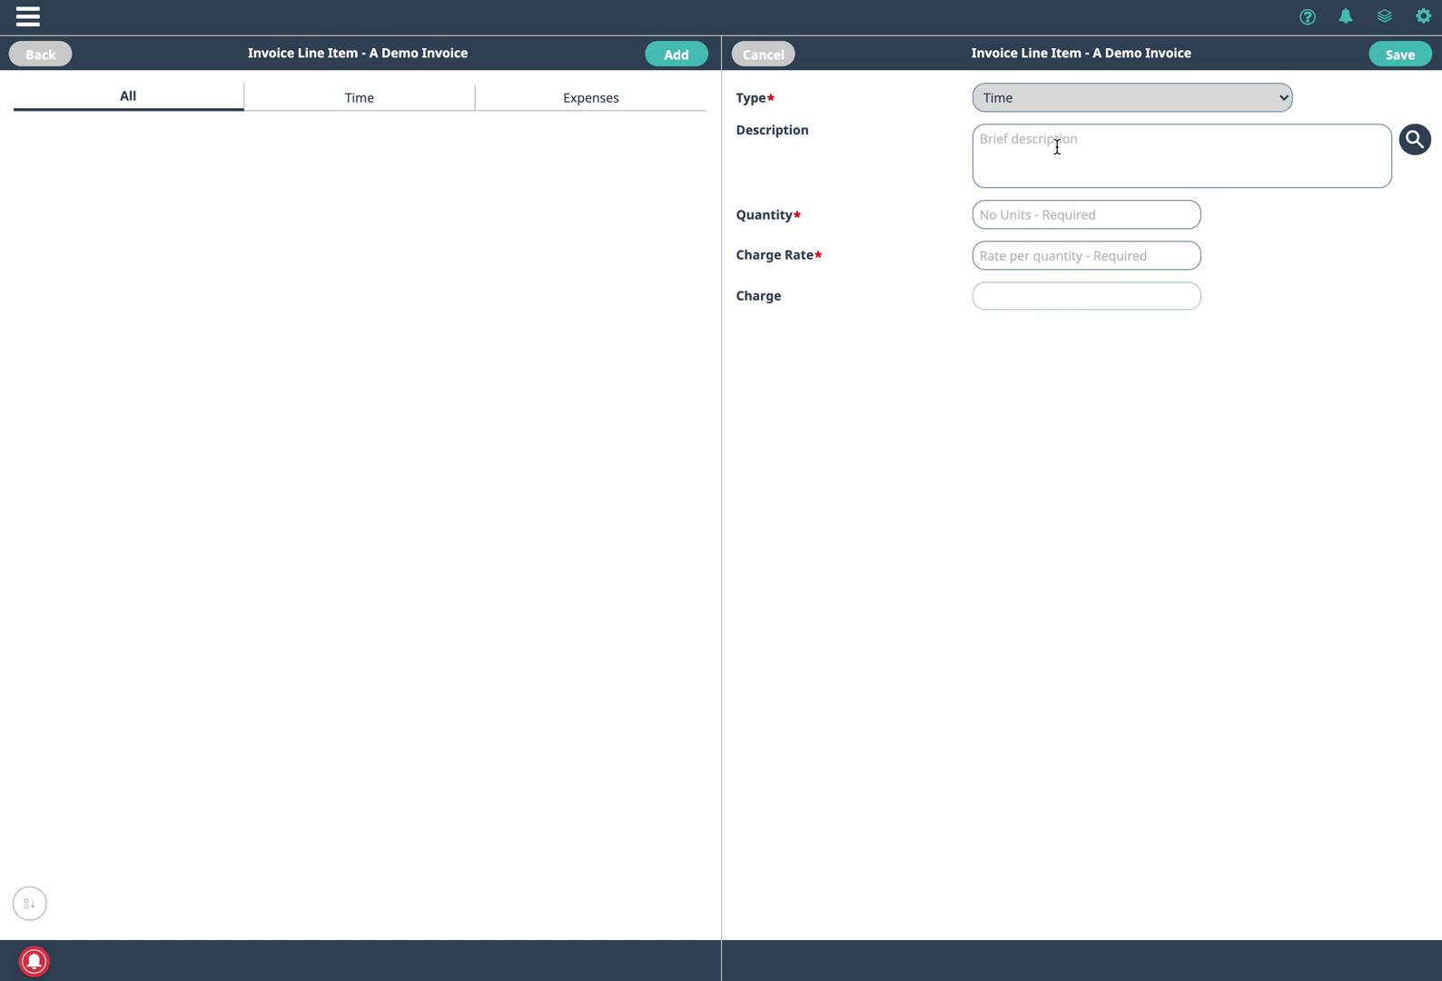
left_click(1058, 147)
type("Prepared the surfaces")
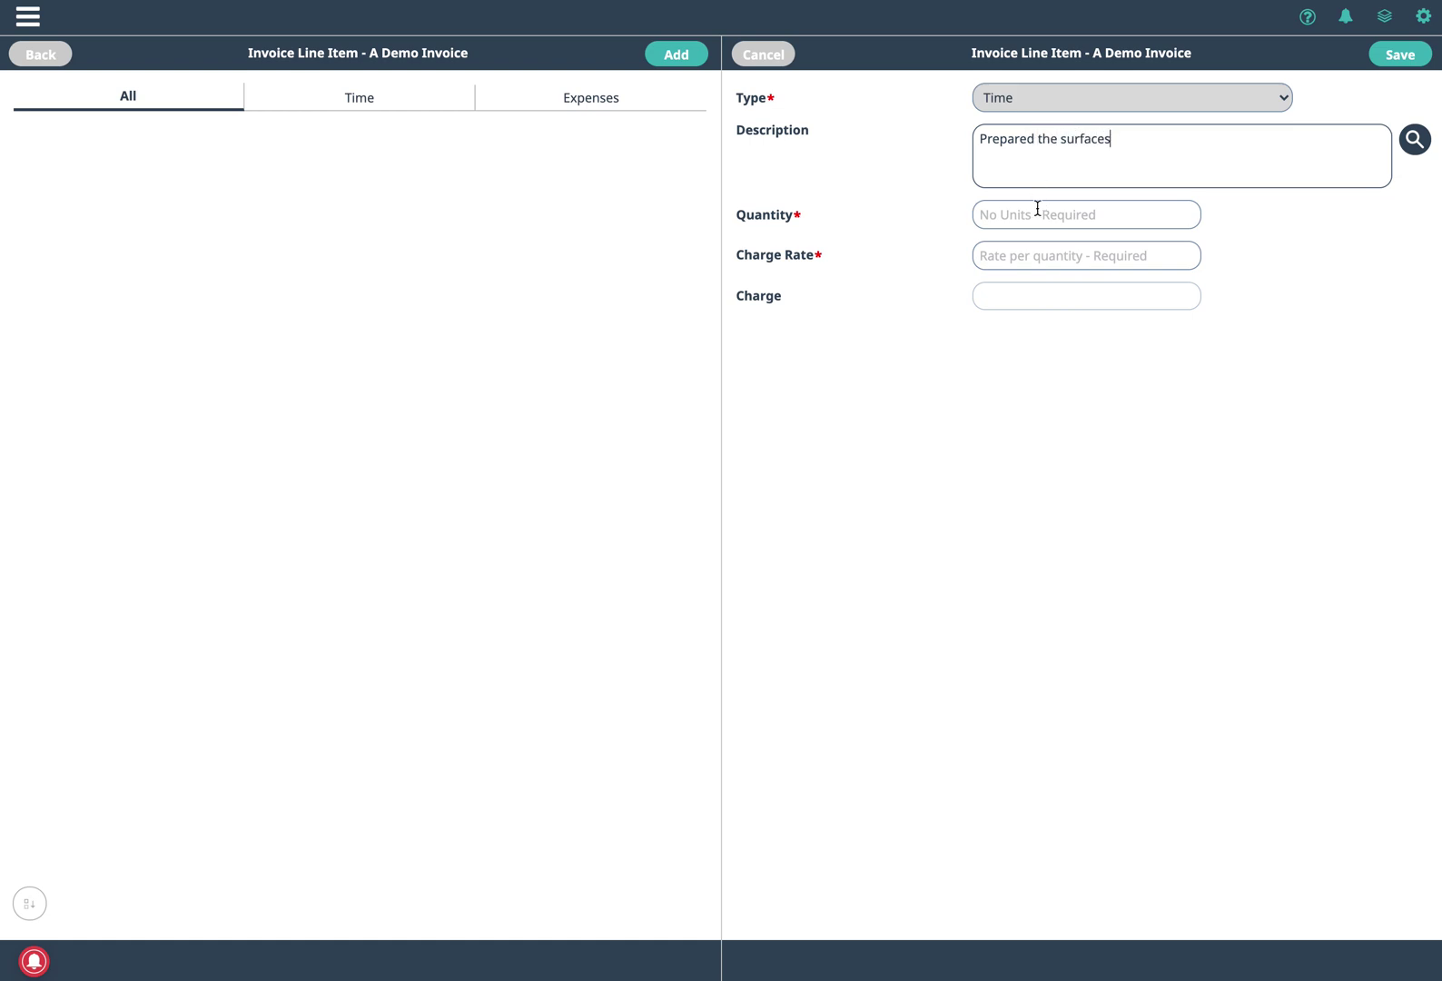
left_click(1037, 206)
type("1")
key("Tab")
type("150")
left_click(1392, 58)
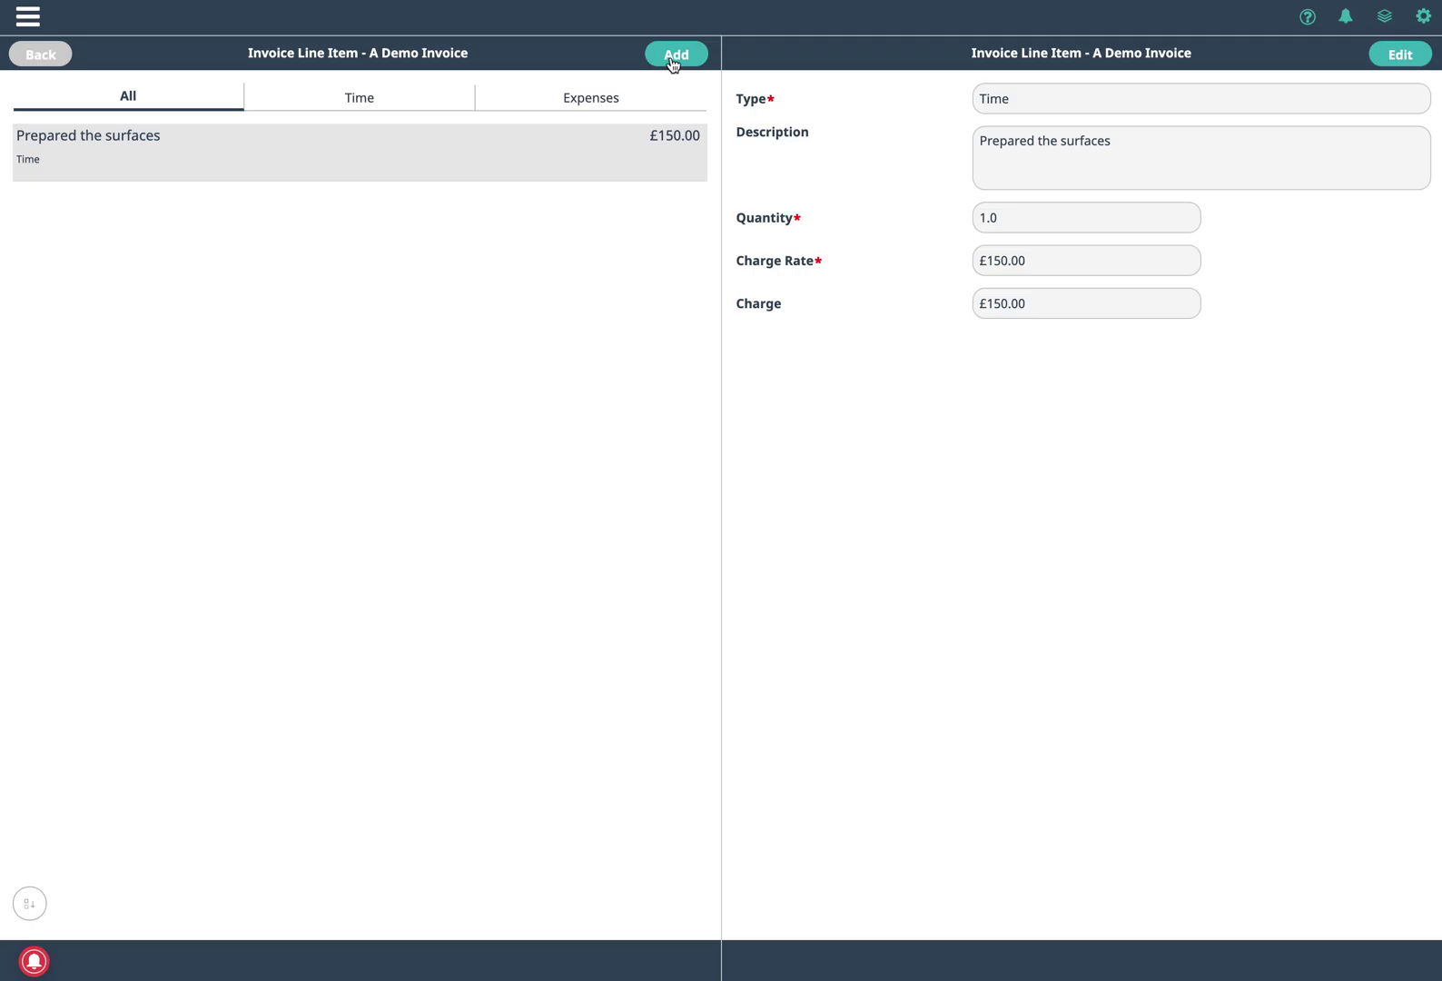
Add a line item 'Applied 2 coats of paint' at 1 × 300.00
left_click(674, 56)
type("Applied 2 coats of paint")
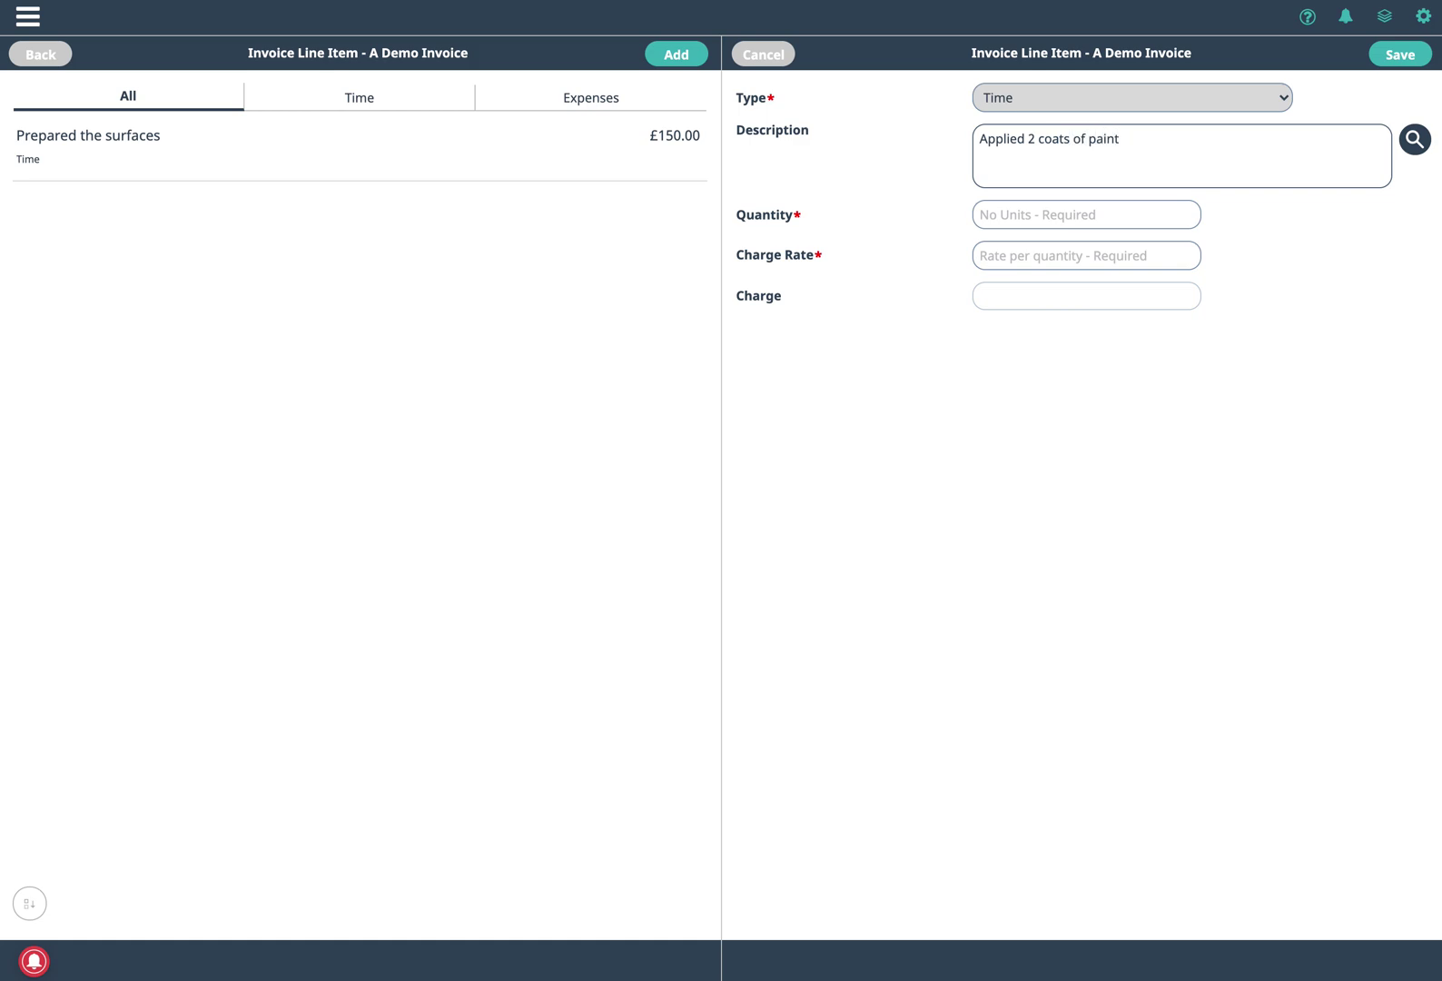
left_click(1030, 215)
key("Down")
key("Return")
key("Tab")
type("3")
key("Down")
key("Return")
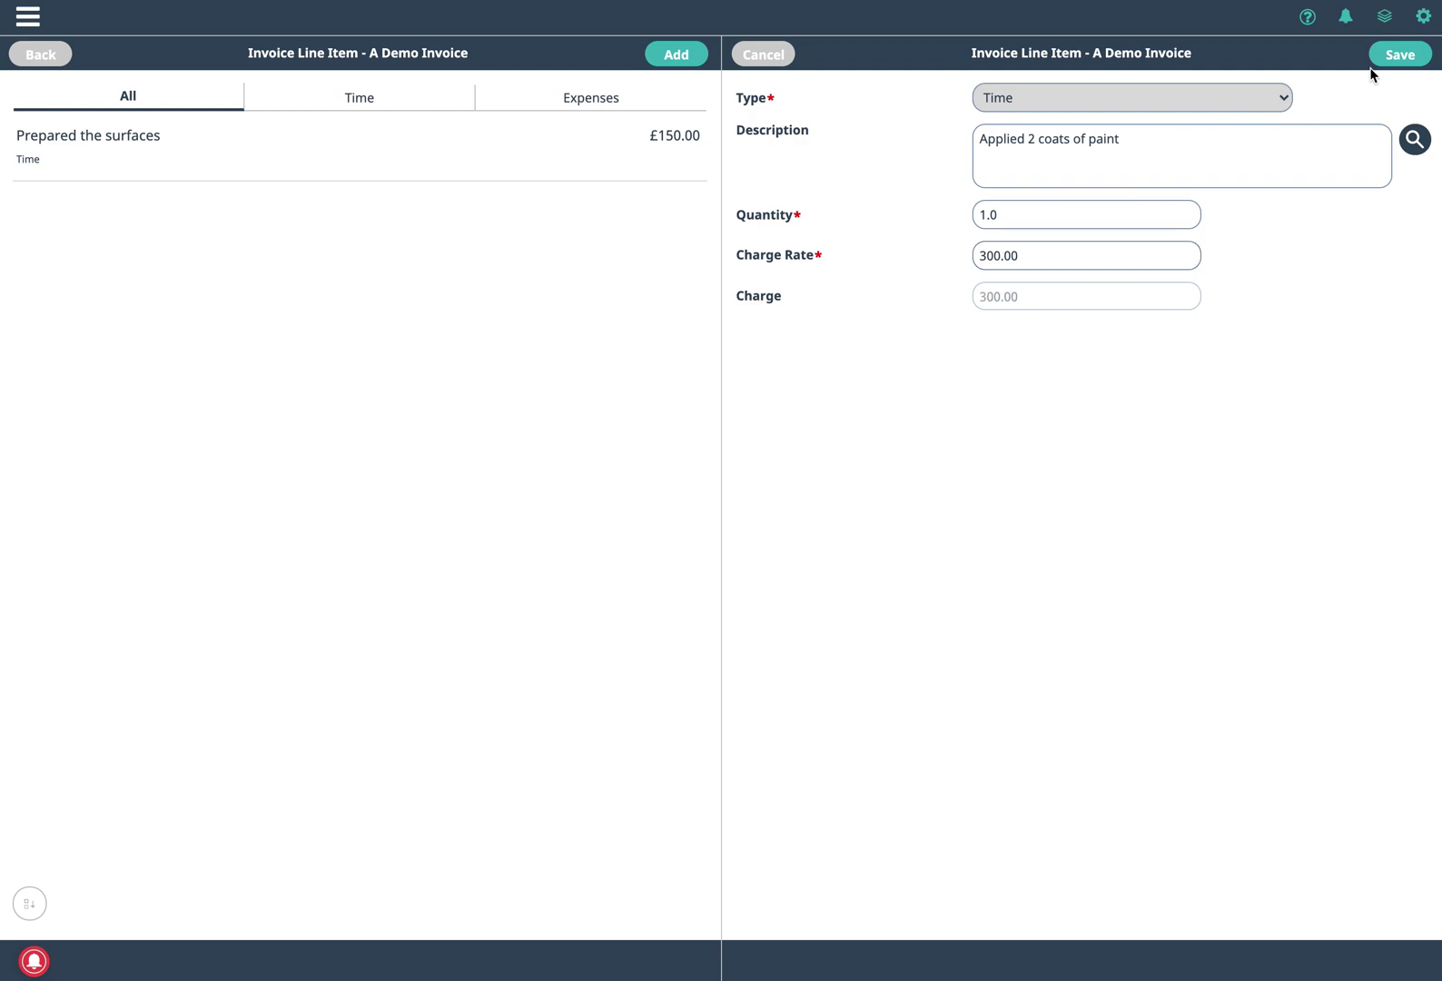
left_click(1397, 55)
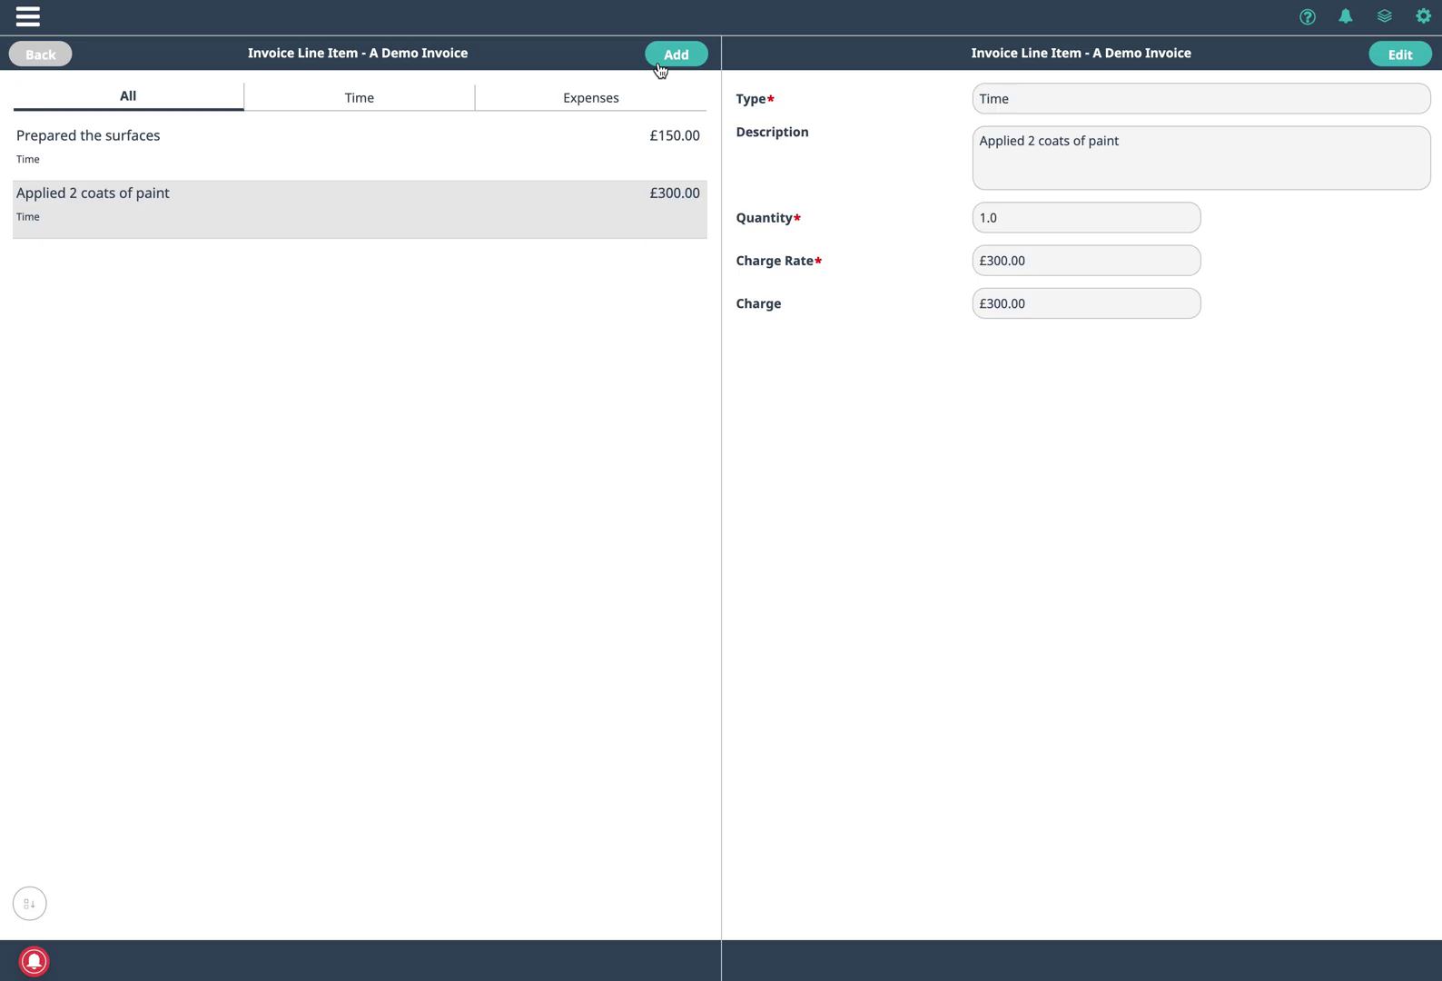
Add an Expenses line 'Paint and Materials' at 1 × 85
left_click(663, 63)
left_click(1140, 107)
key("Return")
left_click(1058, 142)
type("Paint a")
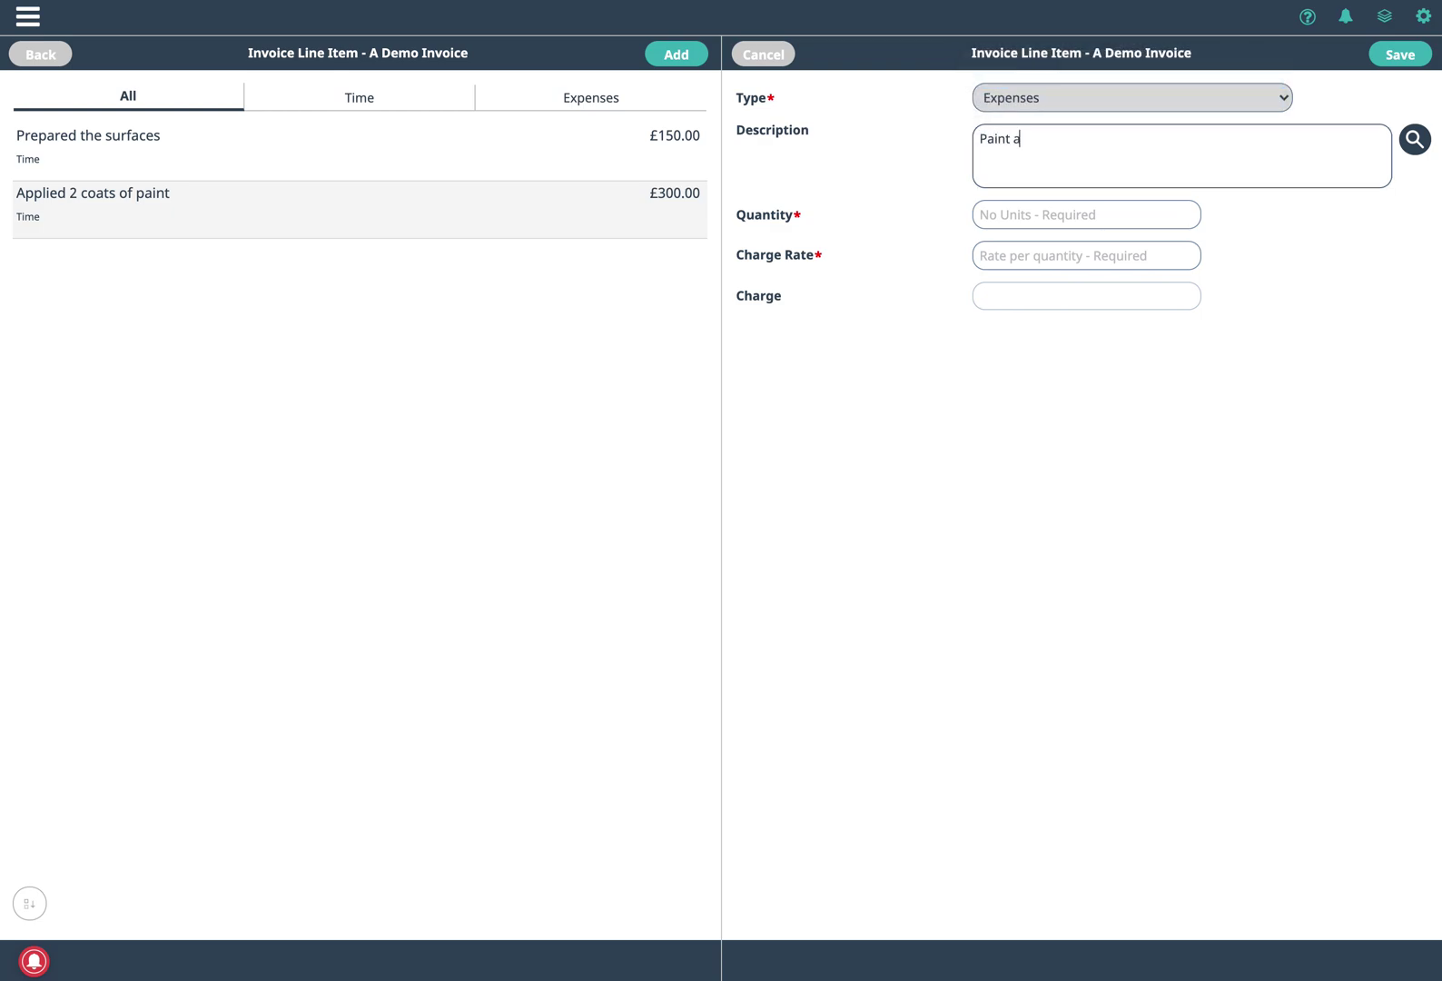
type("nd Materials")
left_click(1014, 217)
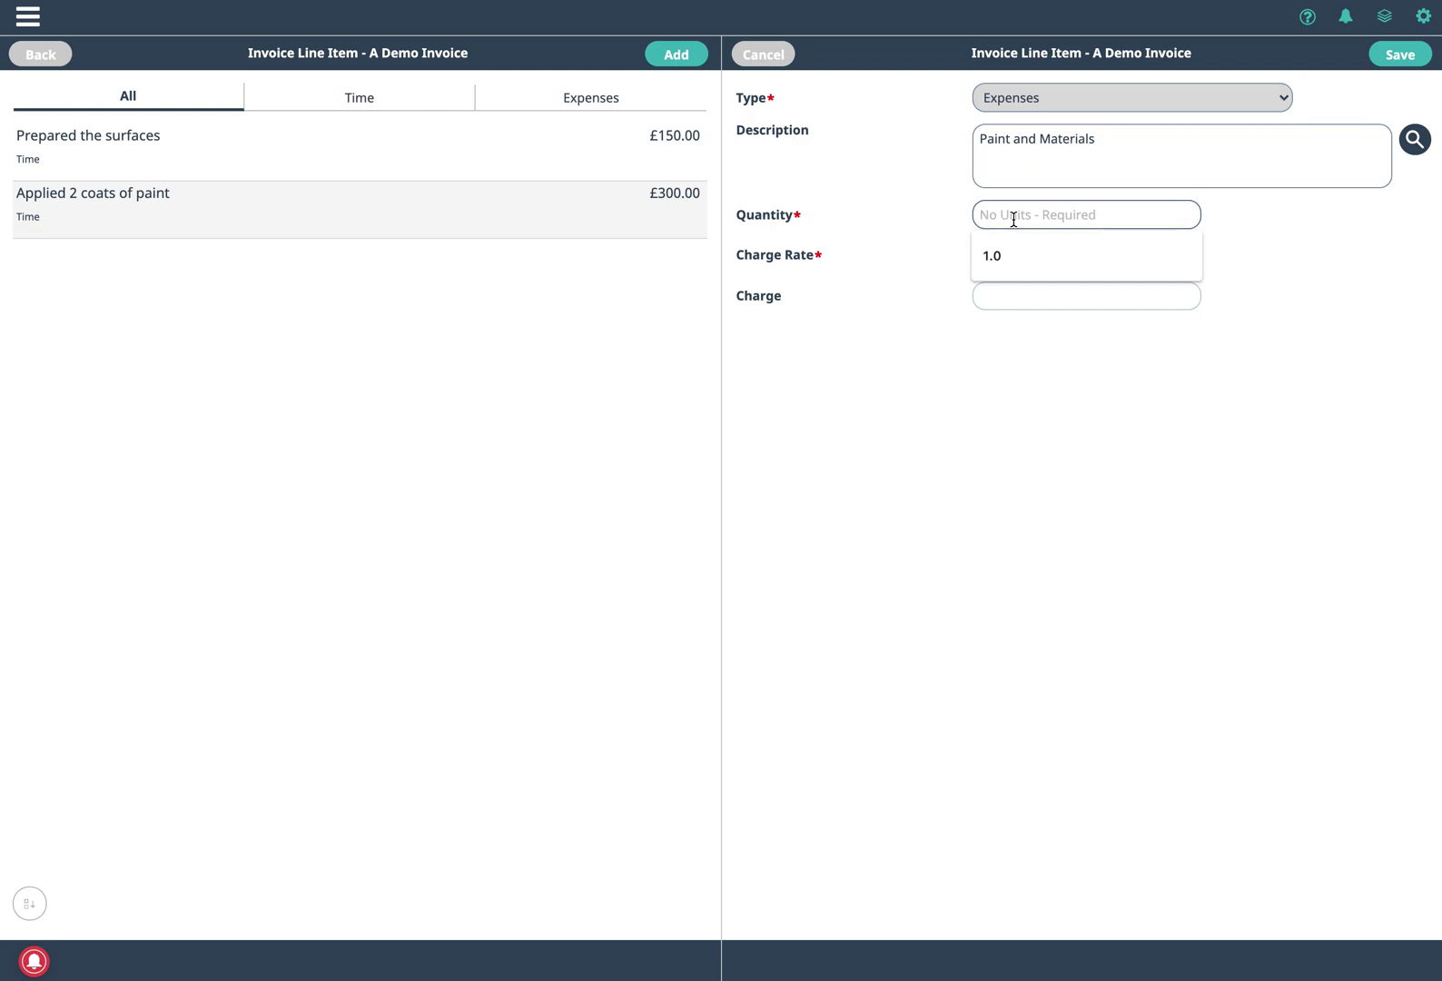
key("Down")
key("Tab")
type("8")
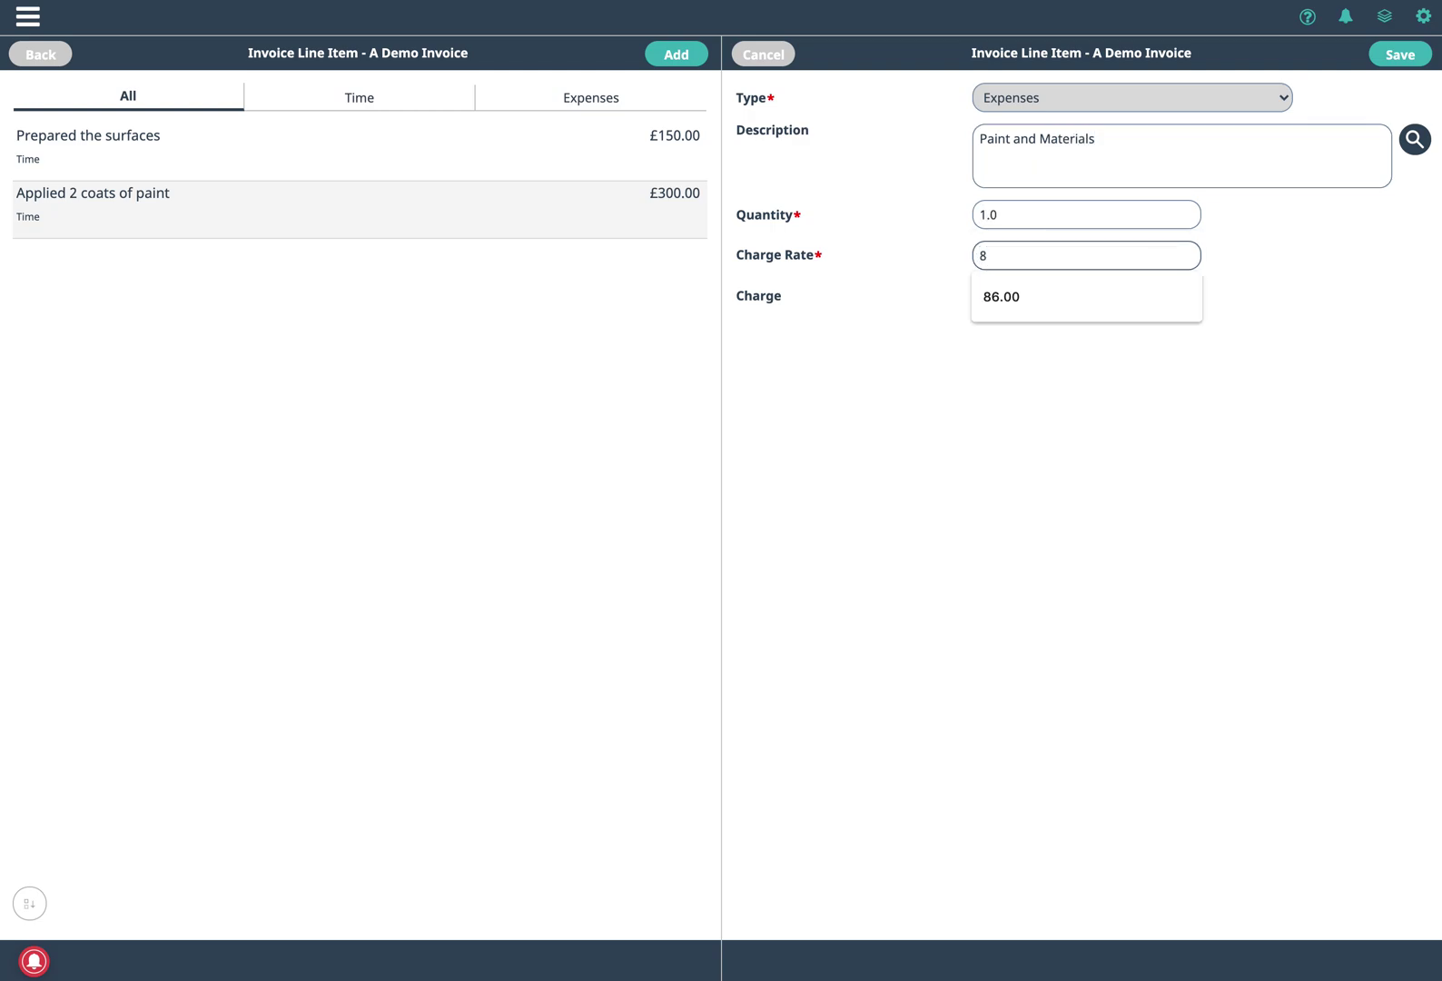
type("5")
left_click(1394, 56)
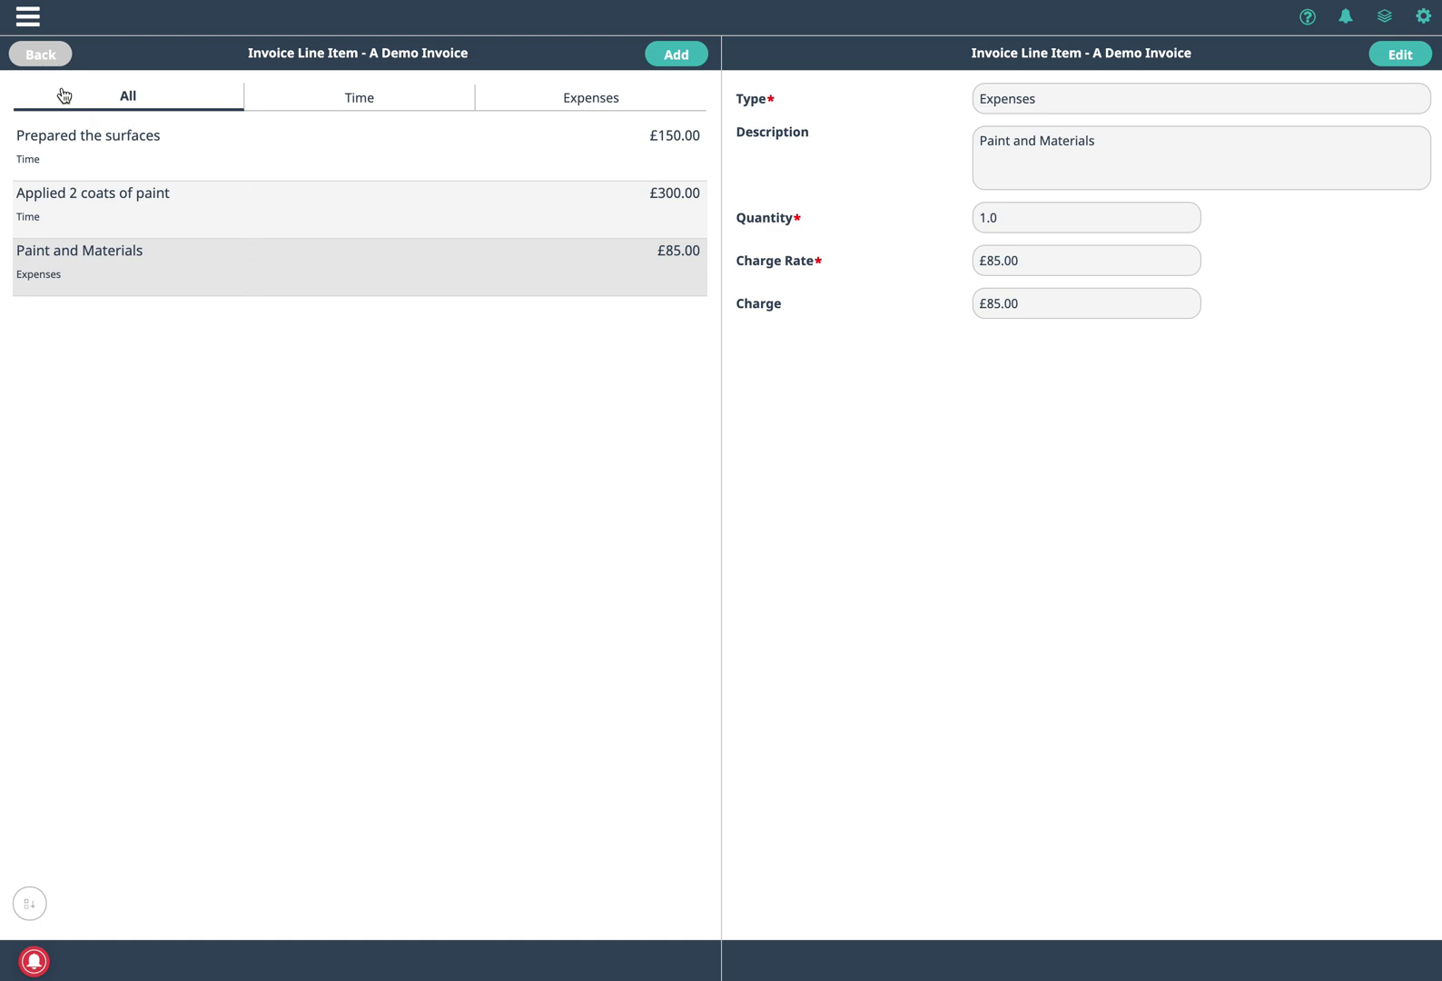
Save the £535.00 invoice with its three line items and preview it as a PDF
left_click(41, 57)
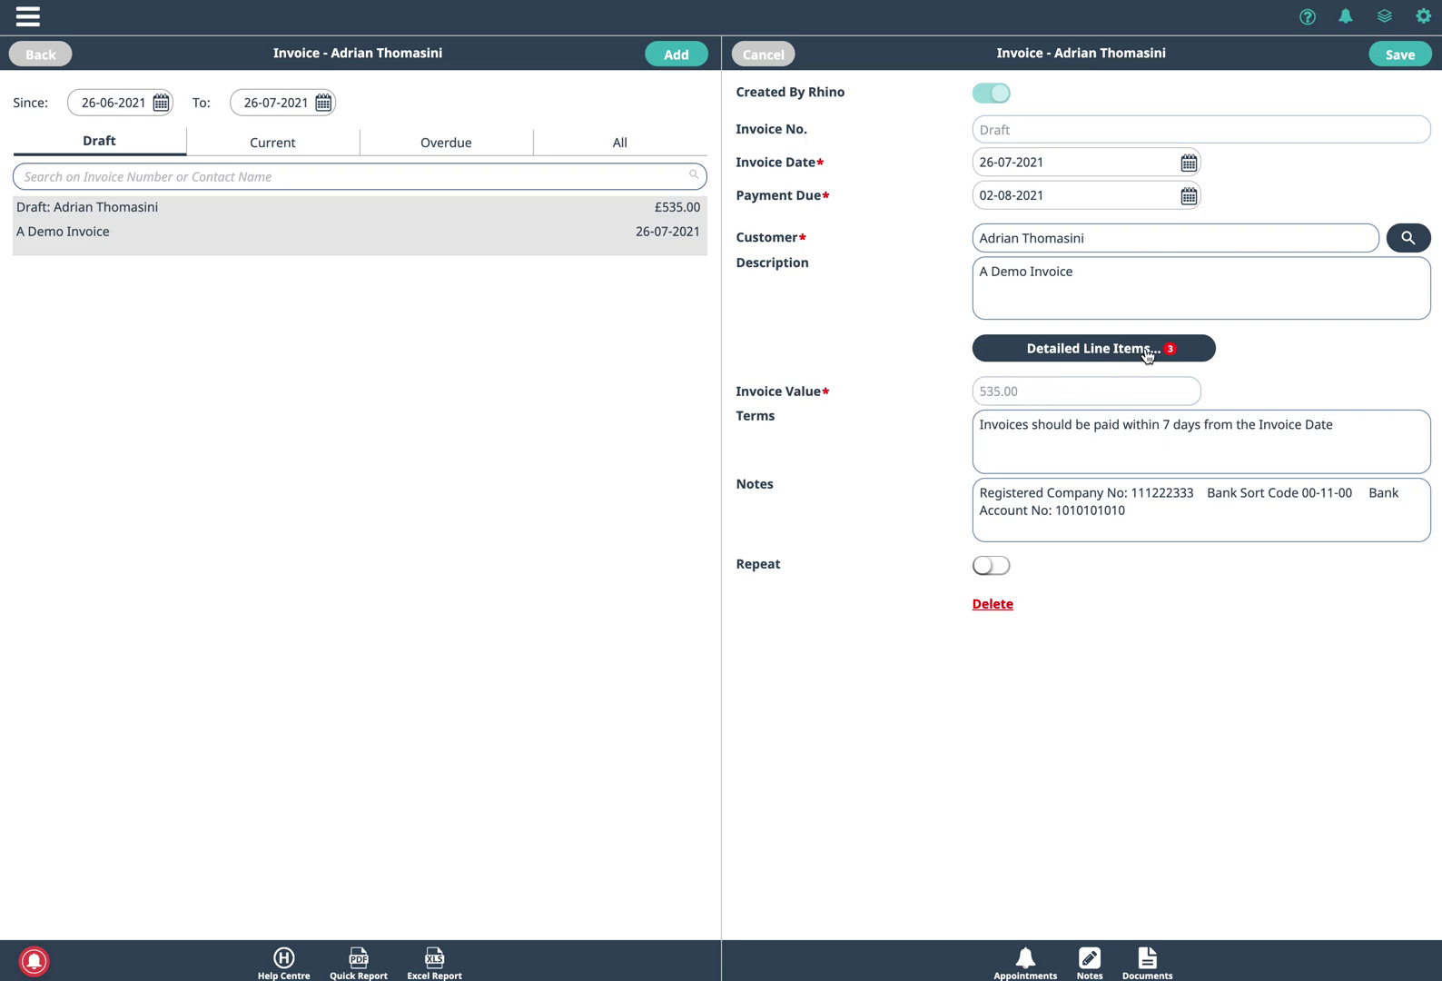
left_click(1399, 56)
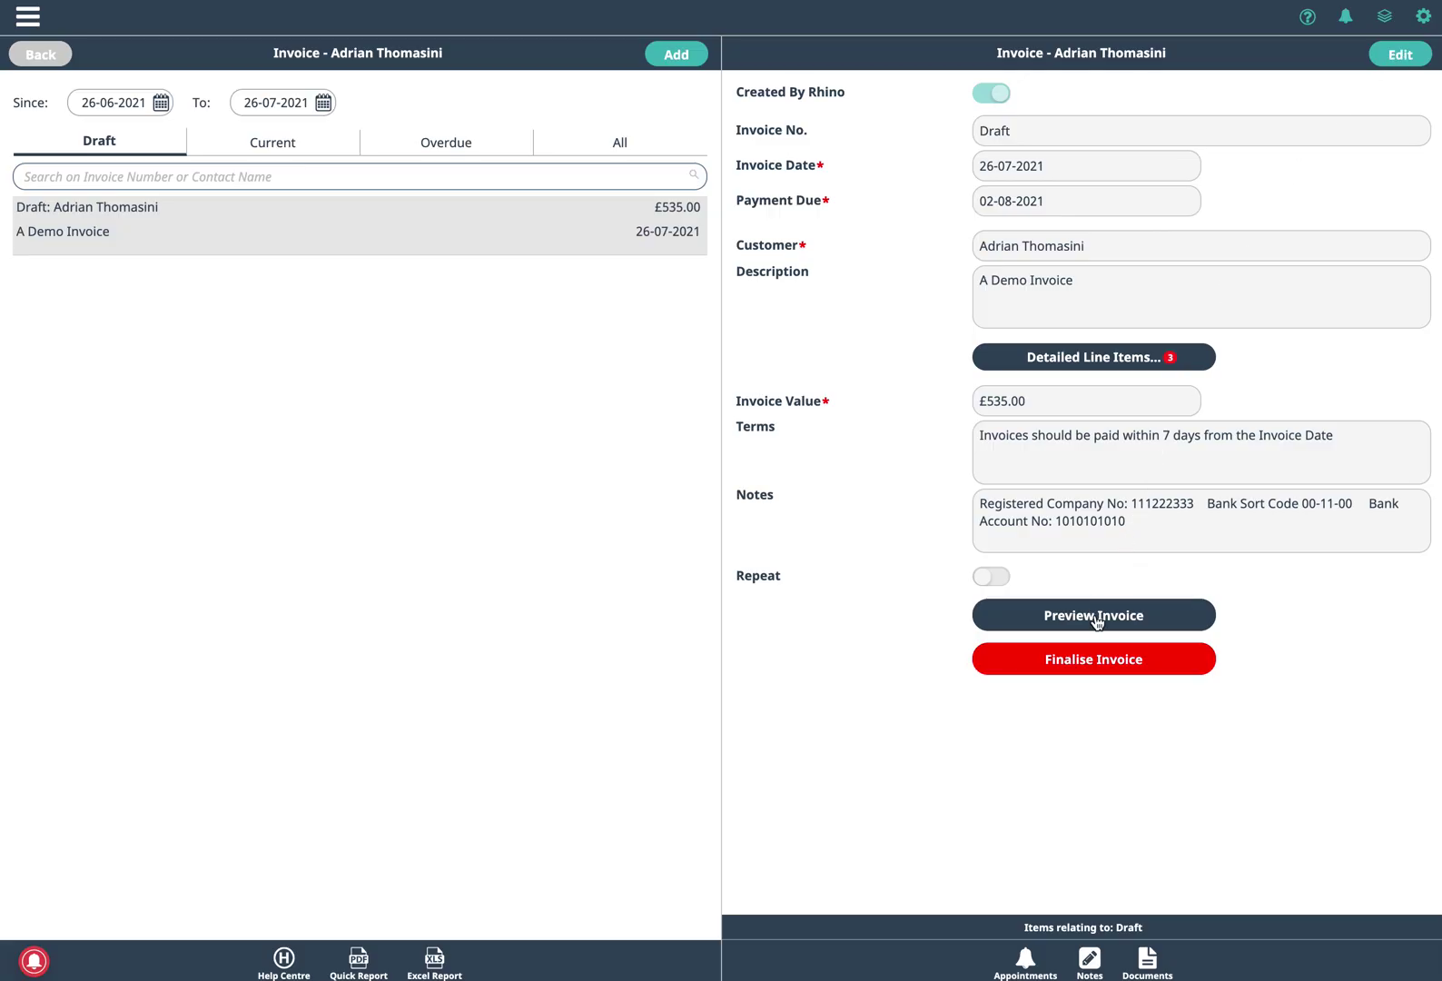
left_click(1095, 618)
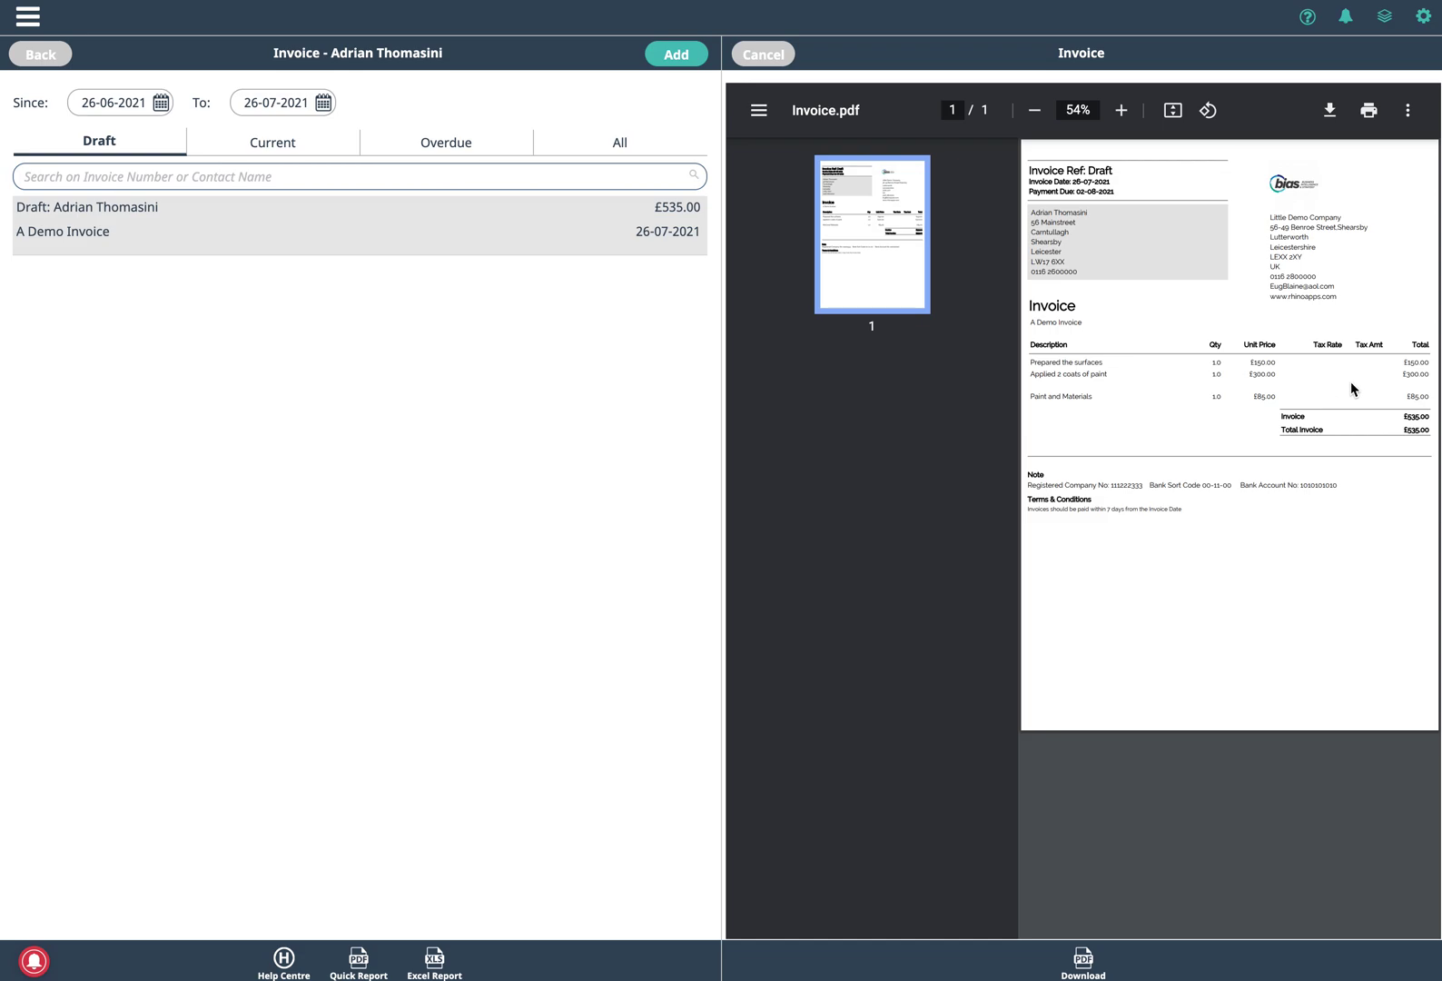
left_click(28, 15)
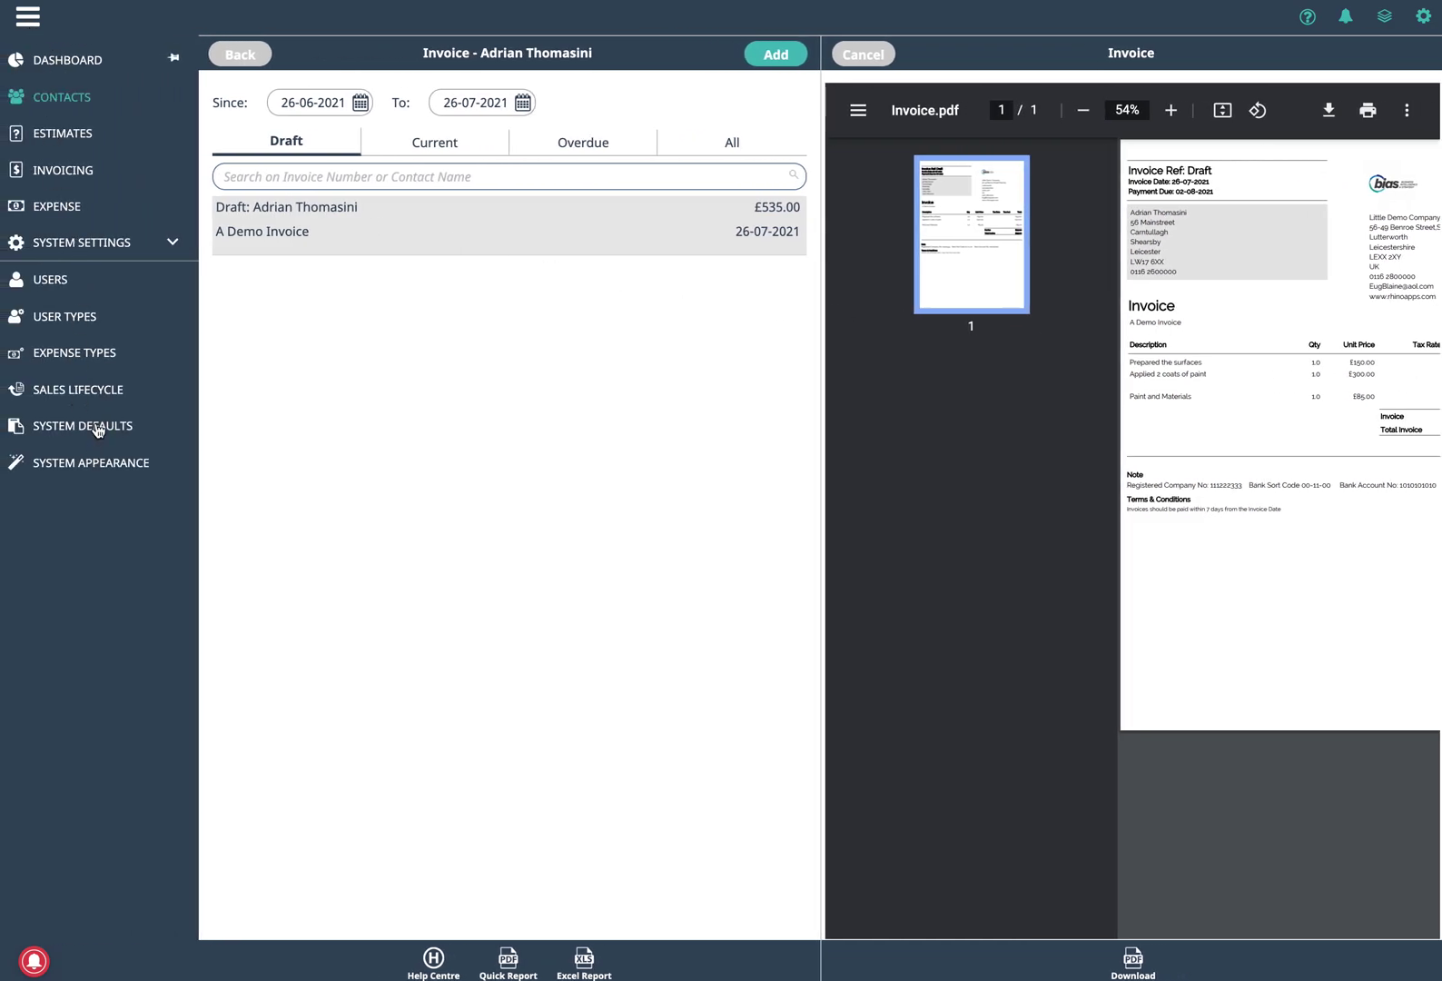
left_click(28, 18)
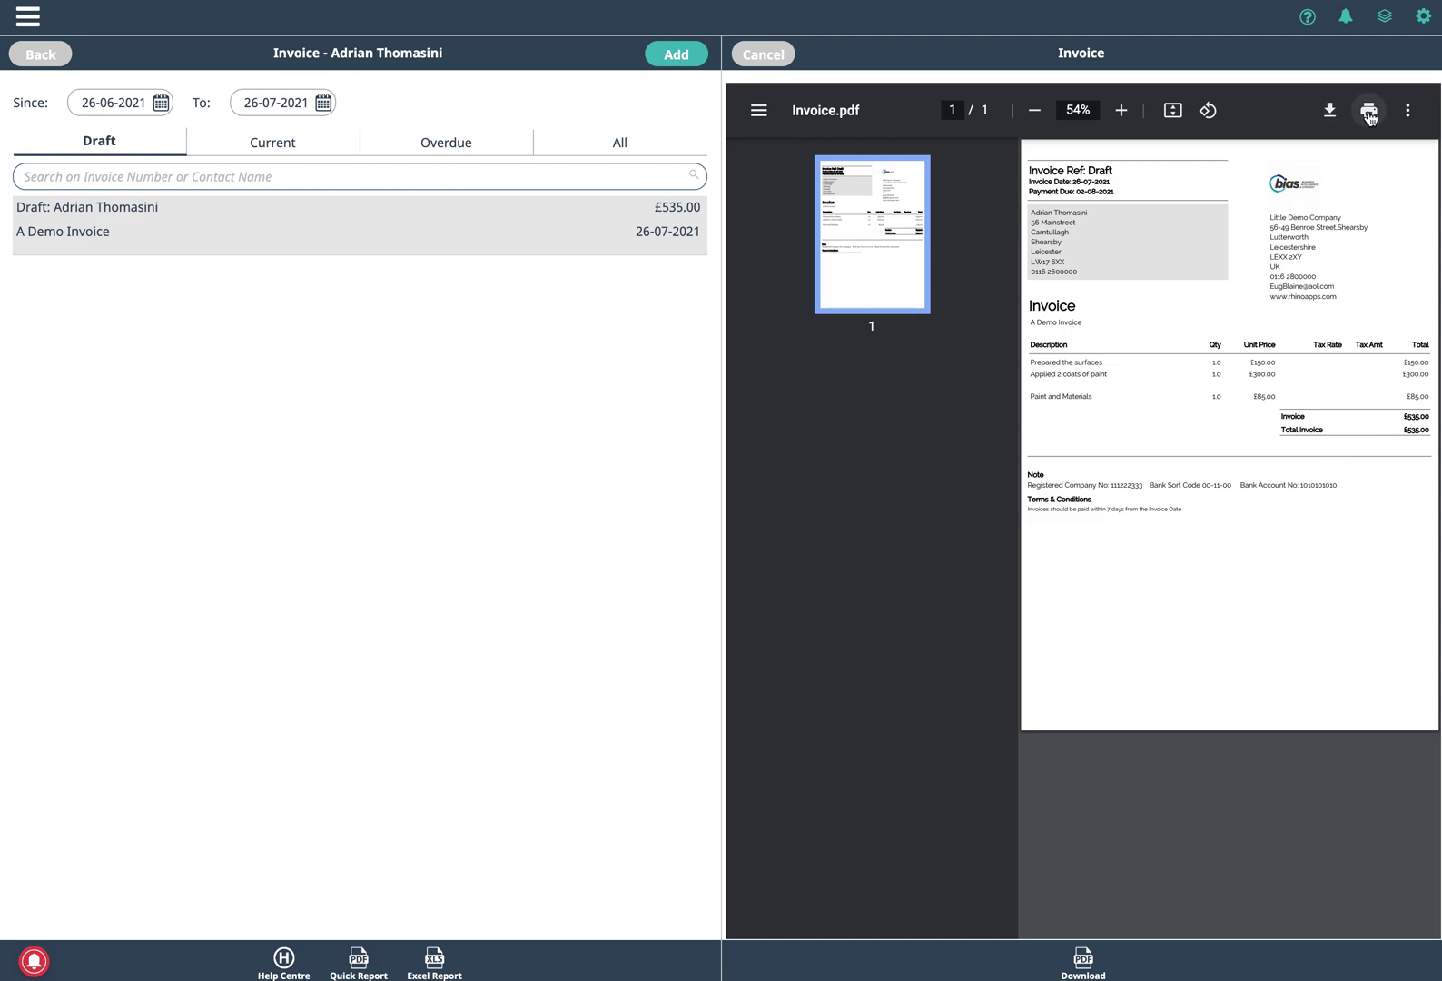
Close the PDF preview and list all invoices for the period, still only the £535.00 draft
left_click(775, 57)
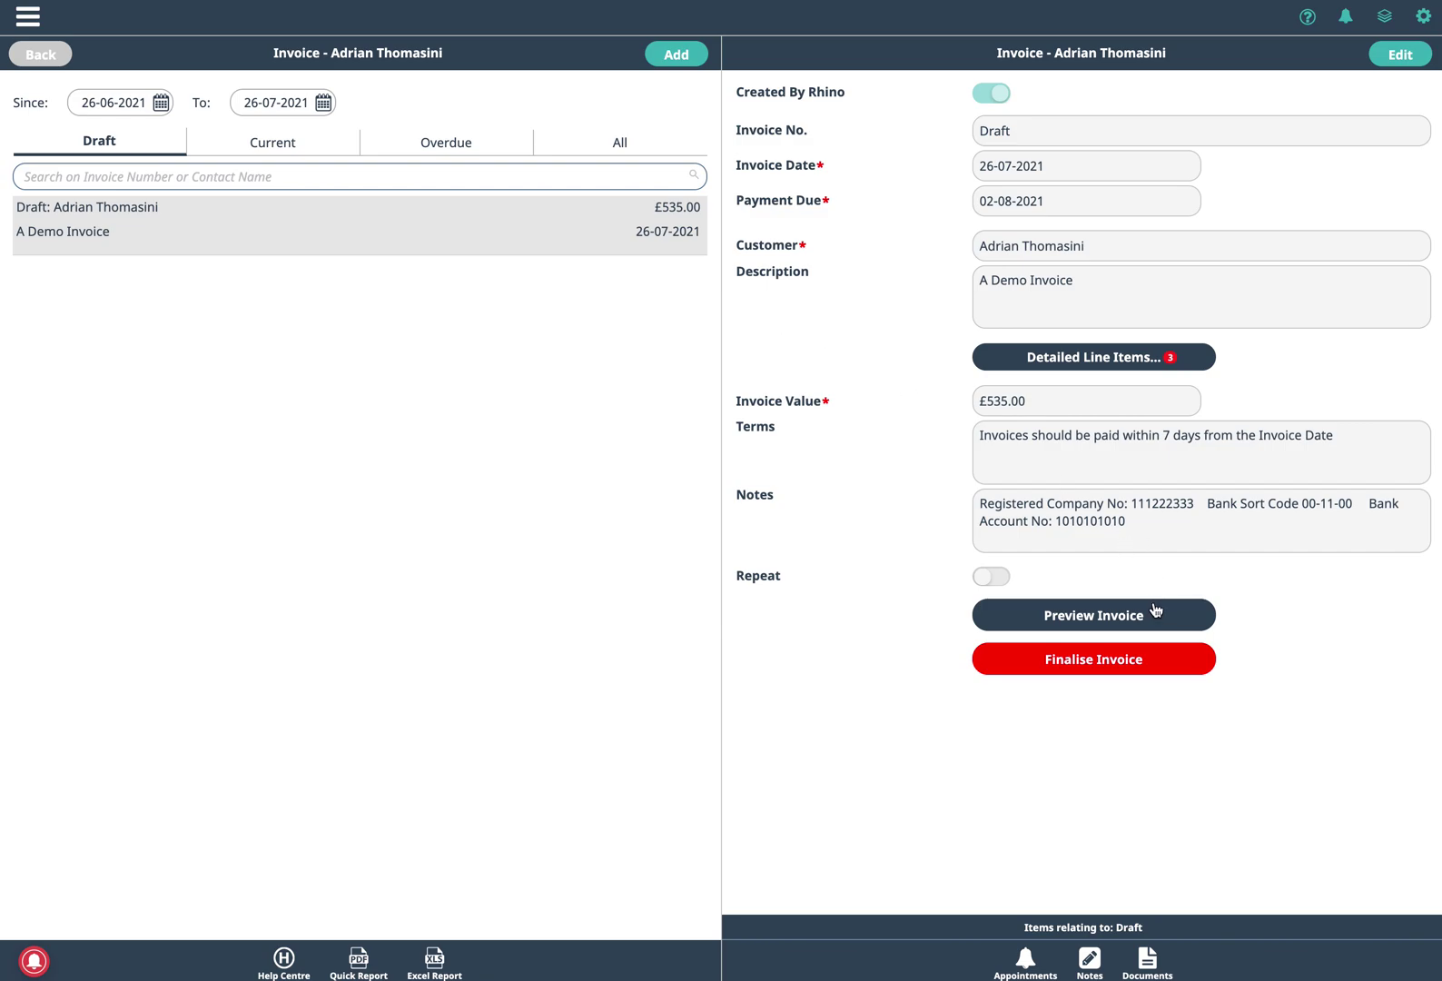
left_click(316, 143)
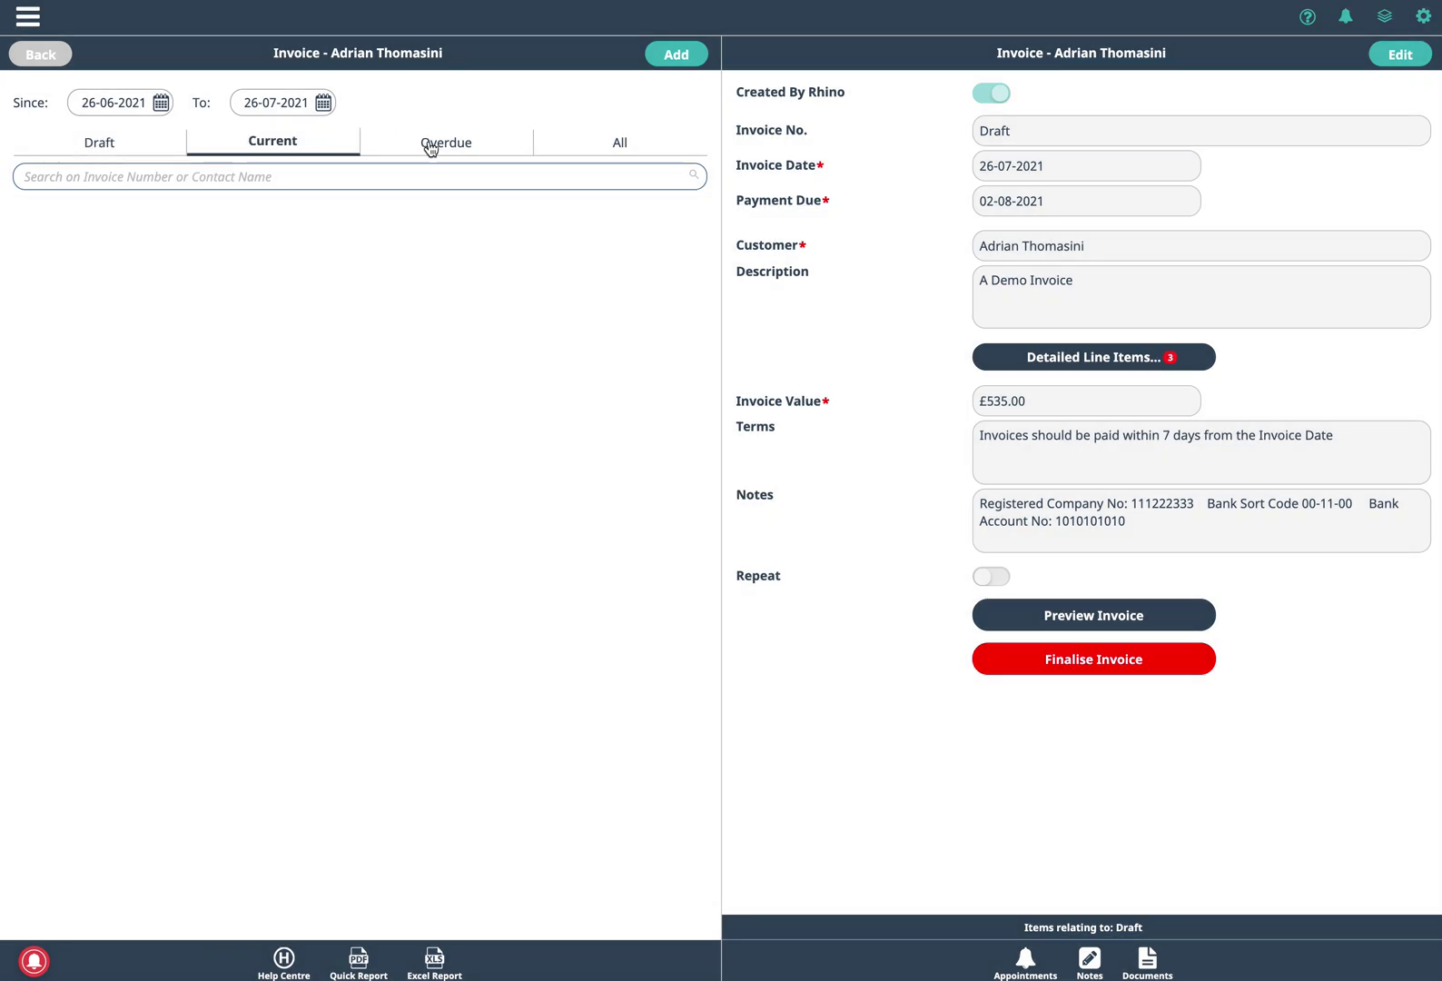
left_click(638, 152)
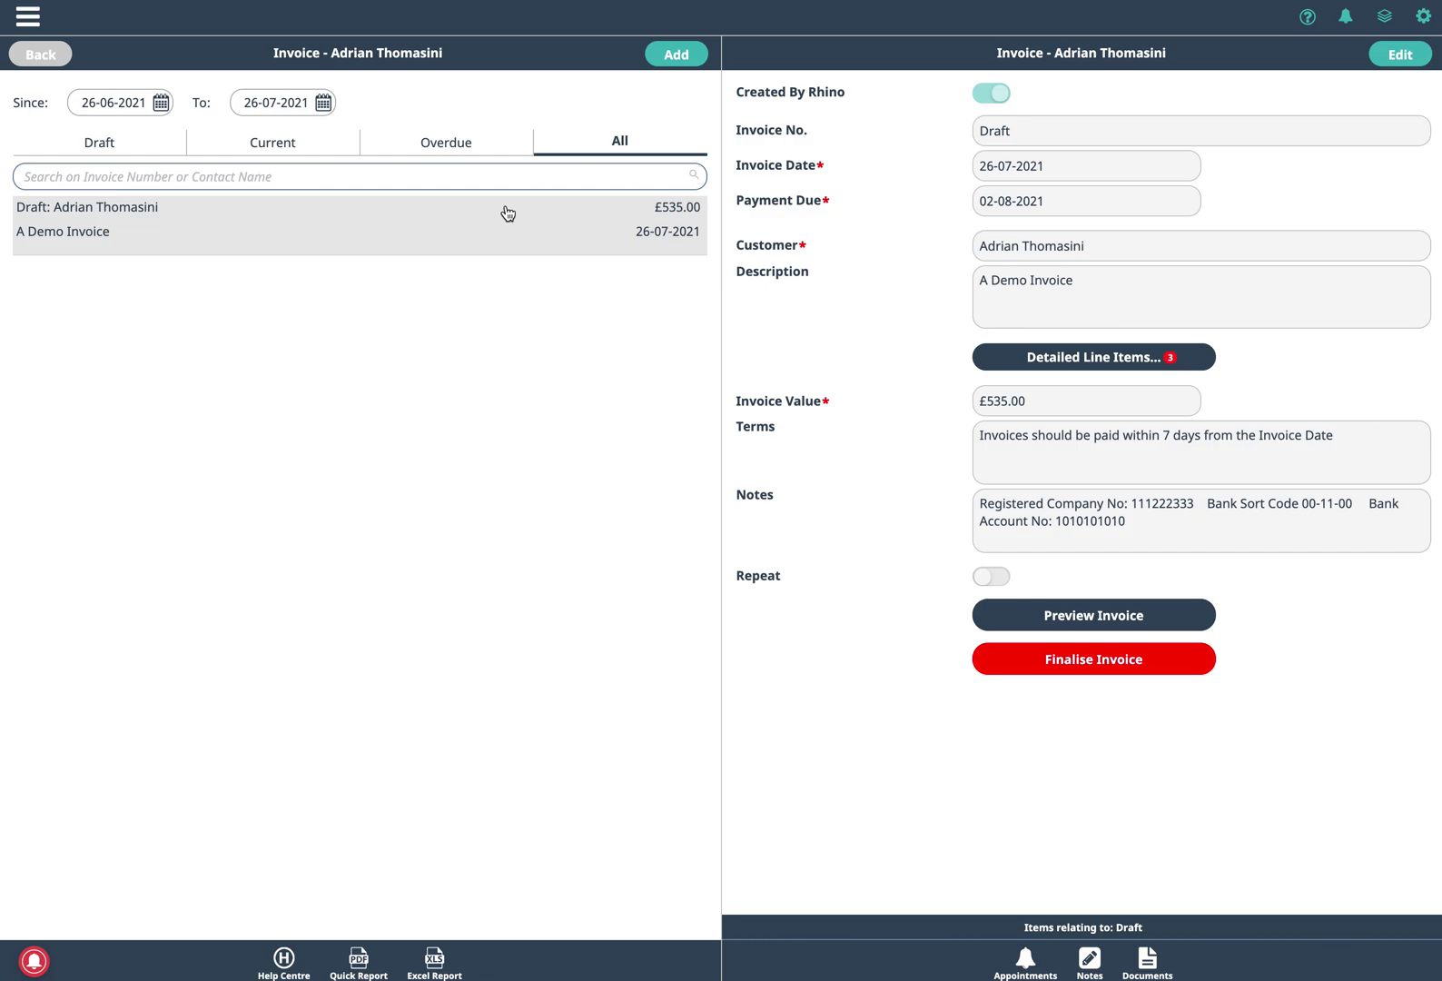
left_click(36, 25)
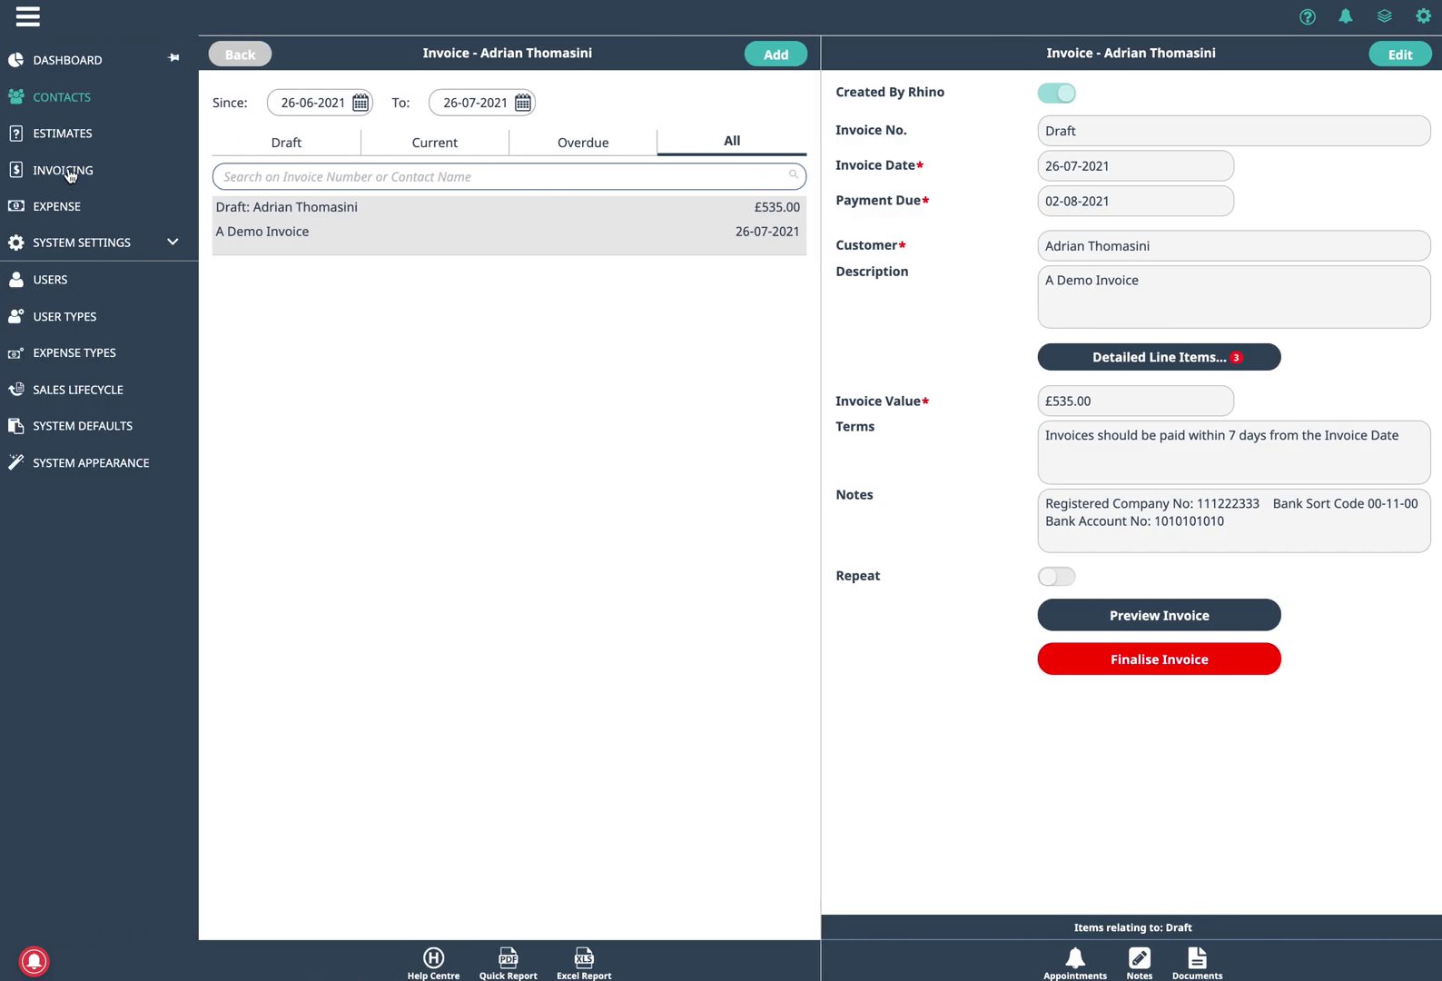
In Invoicing, filter to current invoices and open the £4,875.00 Remove System invoice INV00010
left_click(69, 170)
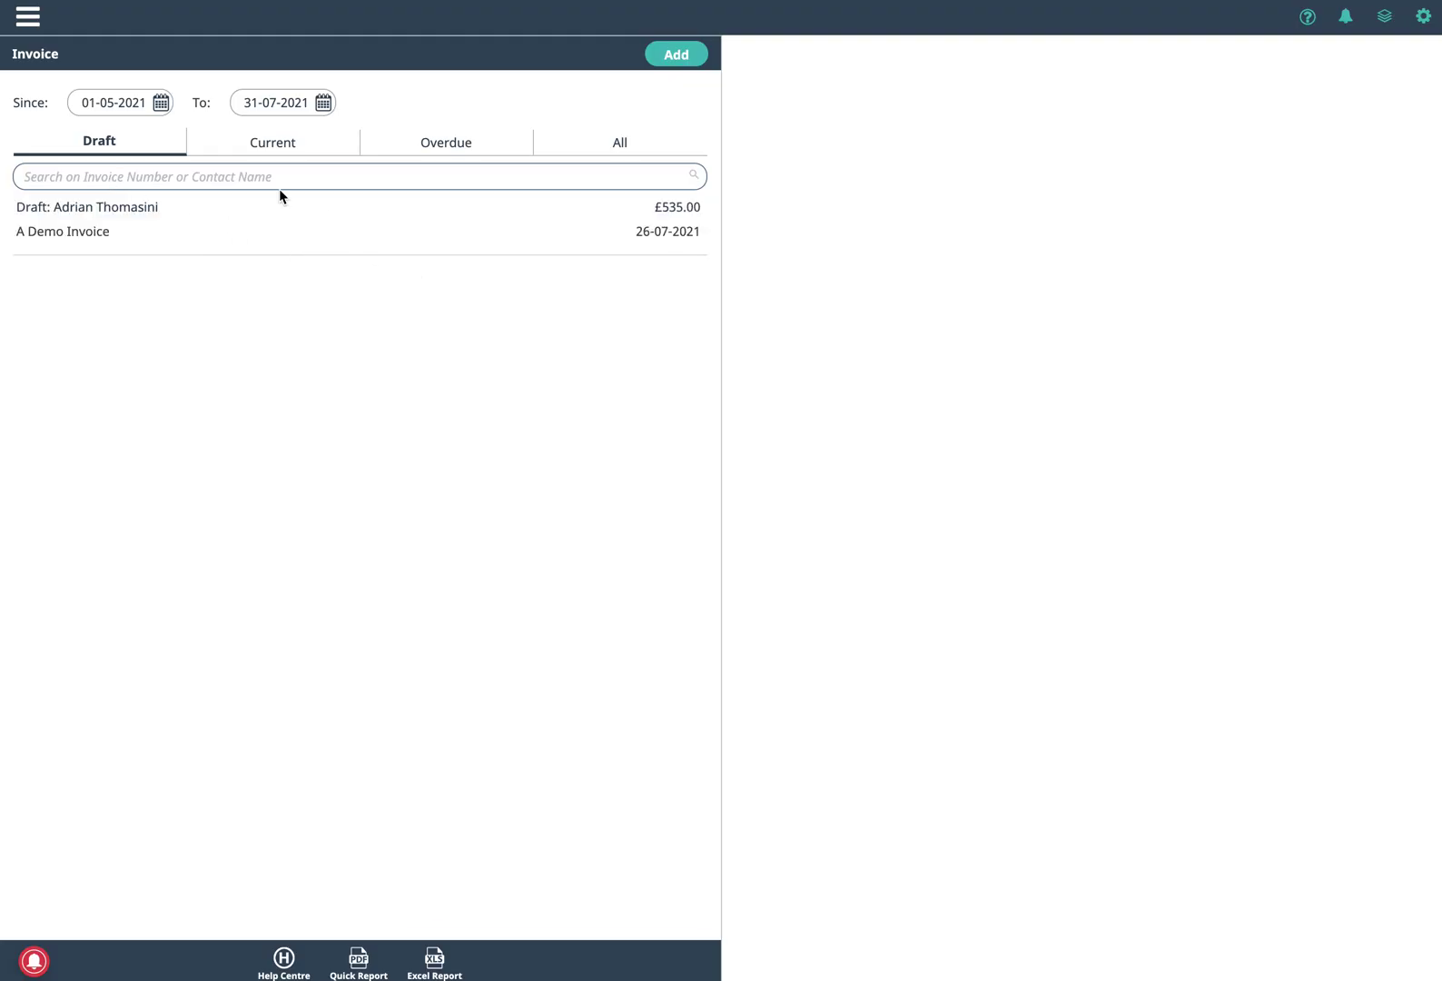
left_click(292, 144)
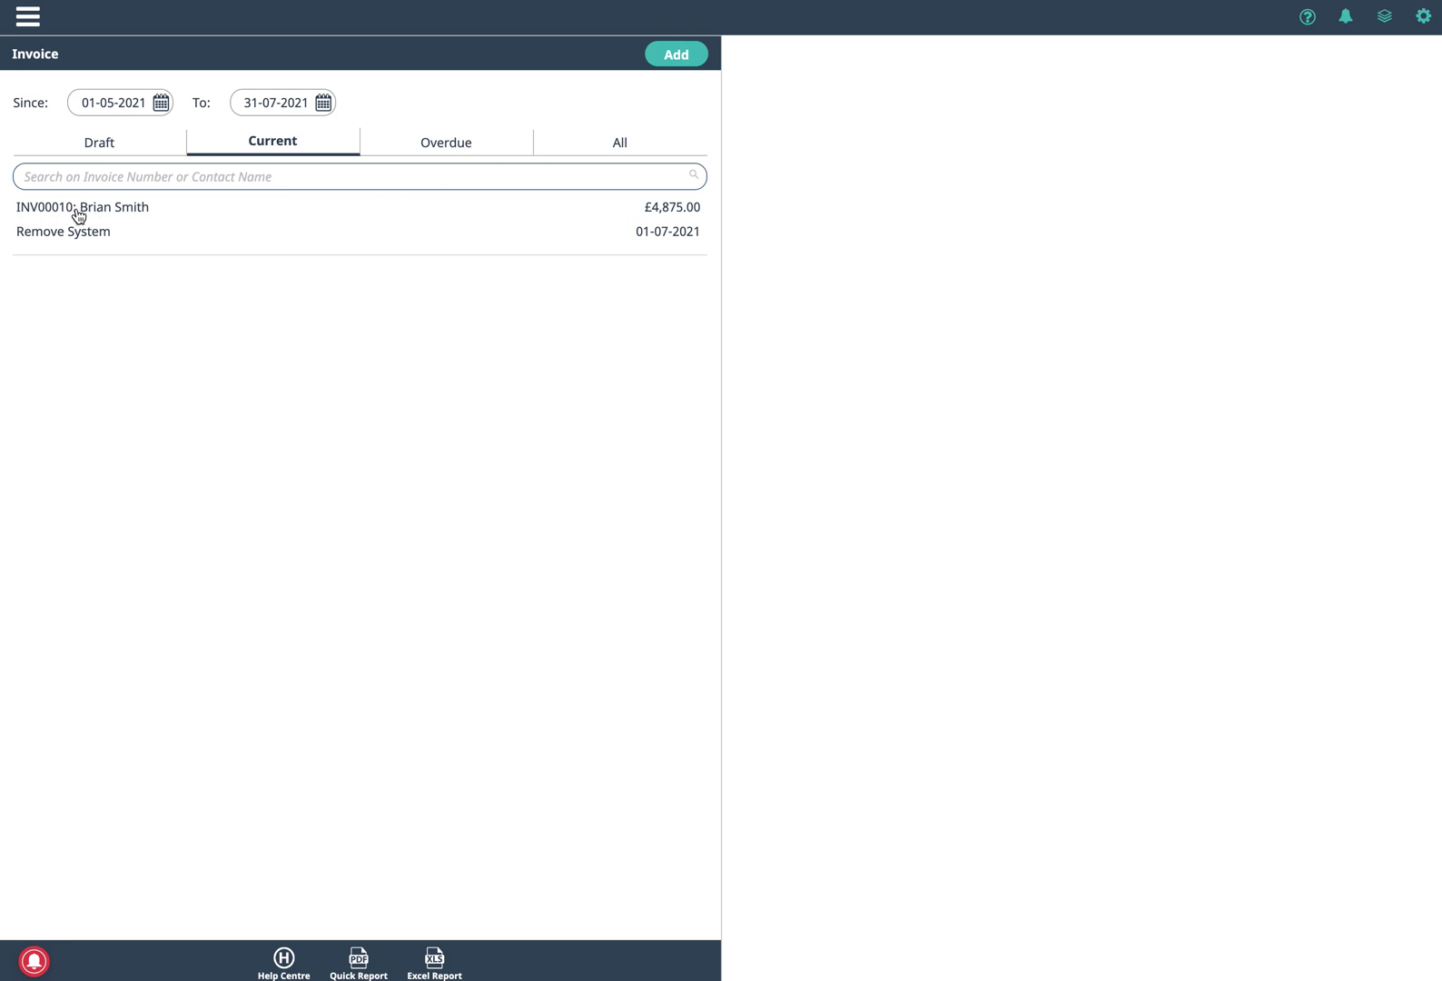
left_click(128, 234)
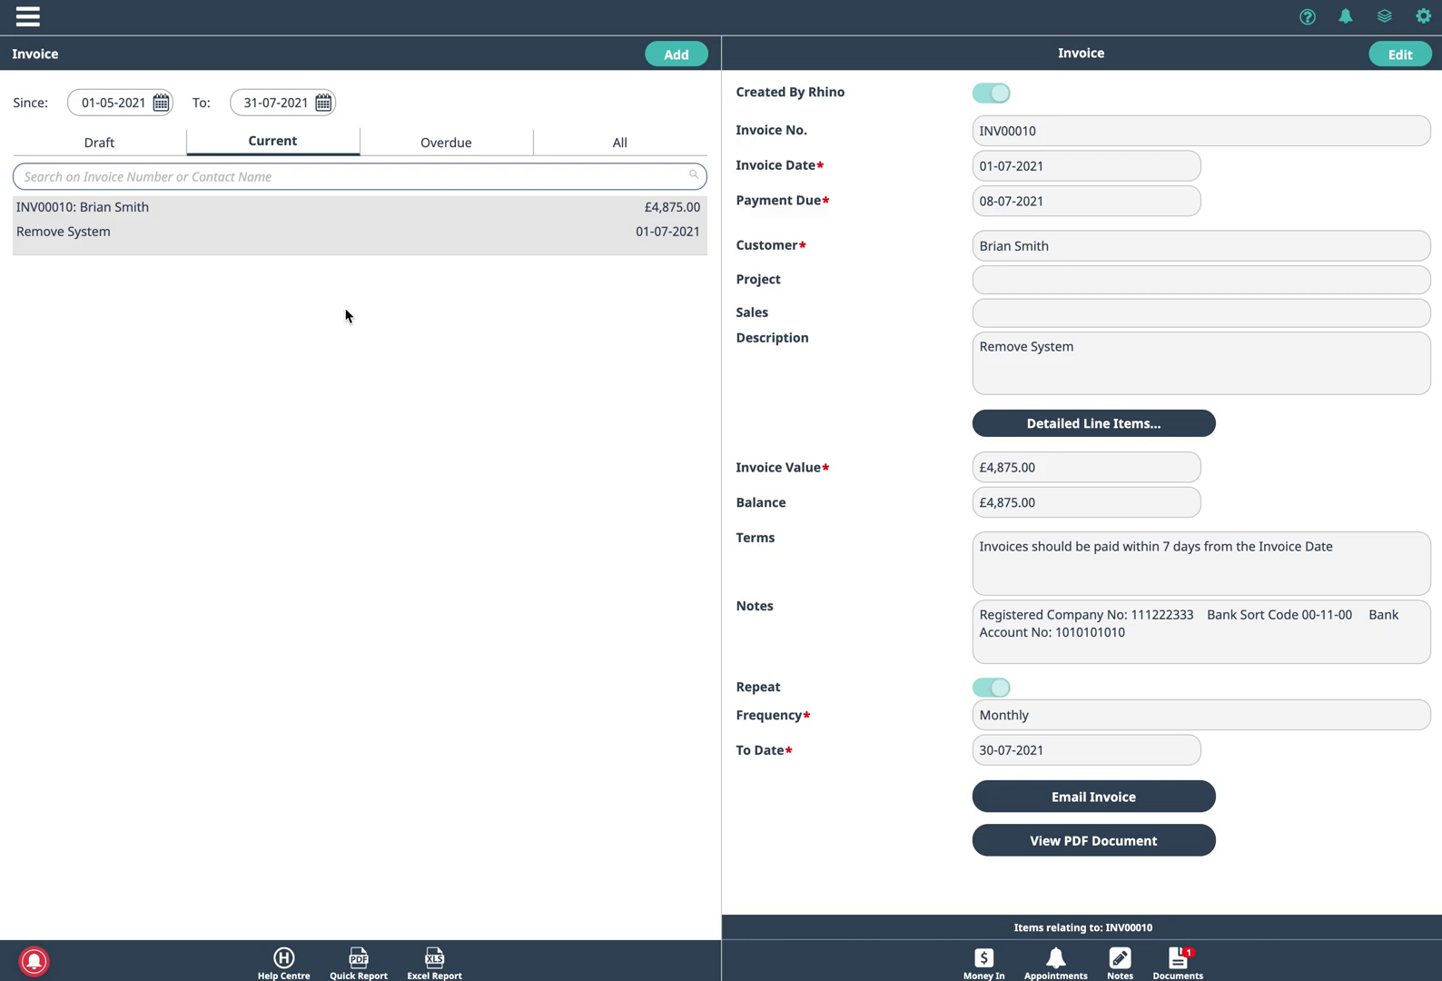
left_click(30, 22)
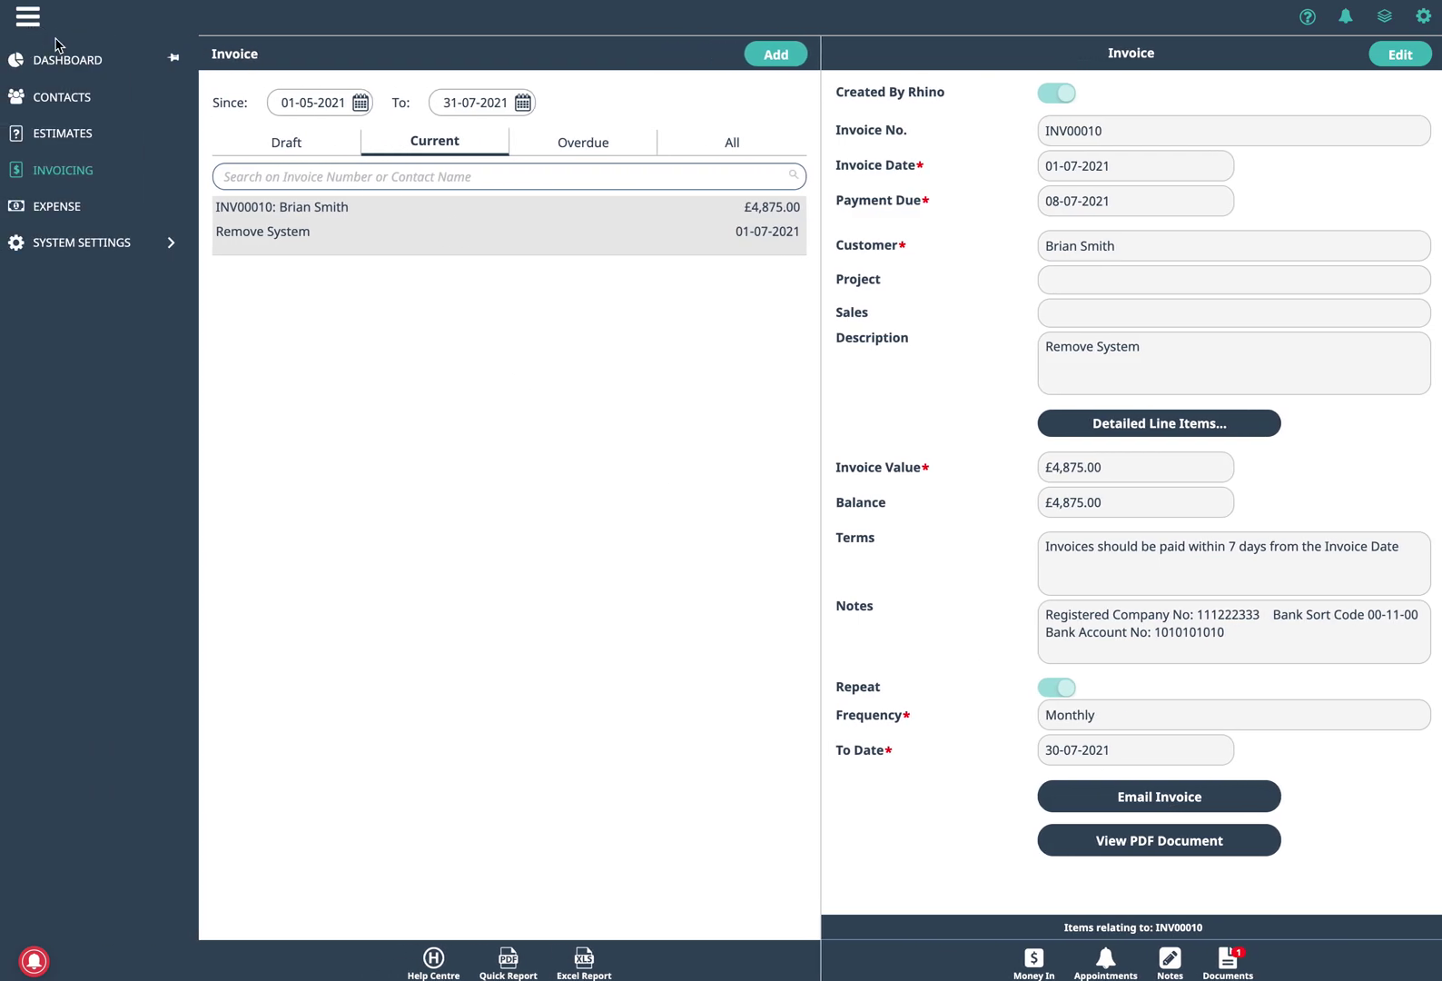
Open July 2021 invoices from the dashboard's Jul-21 income, then the £535.00 draft
left_click(72, 62)
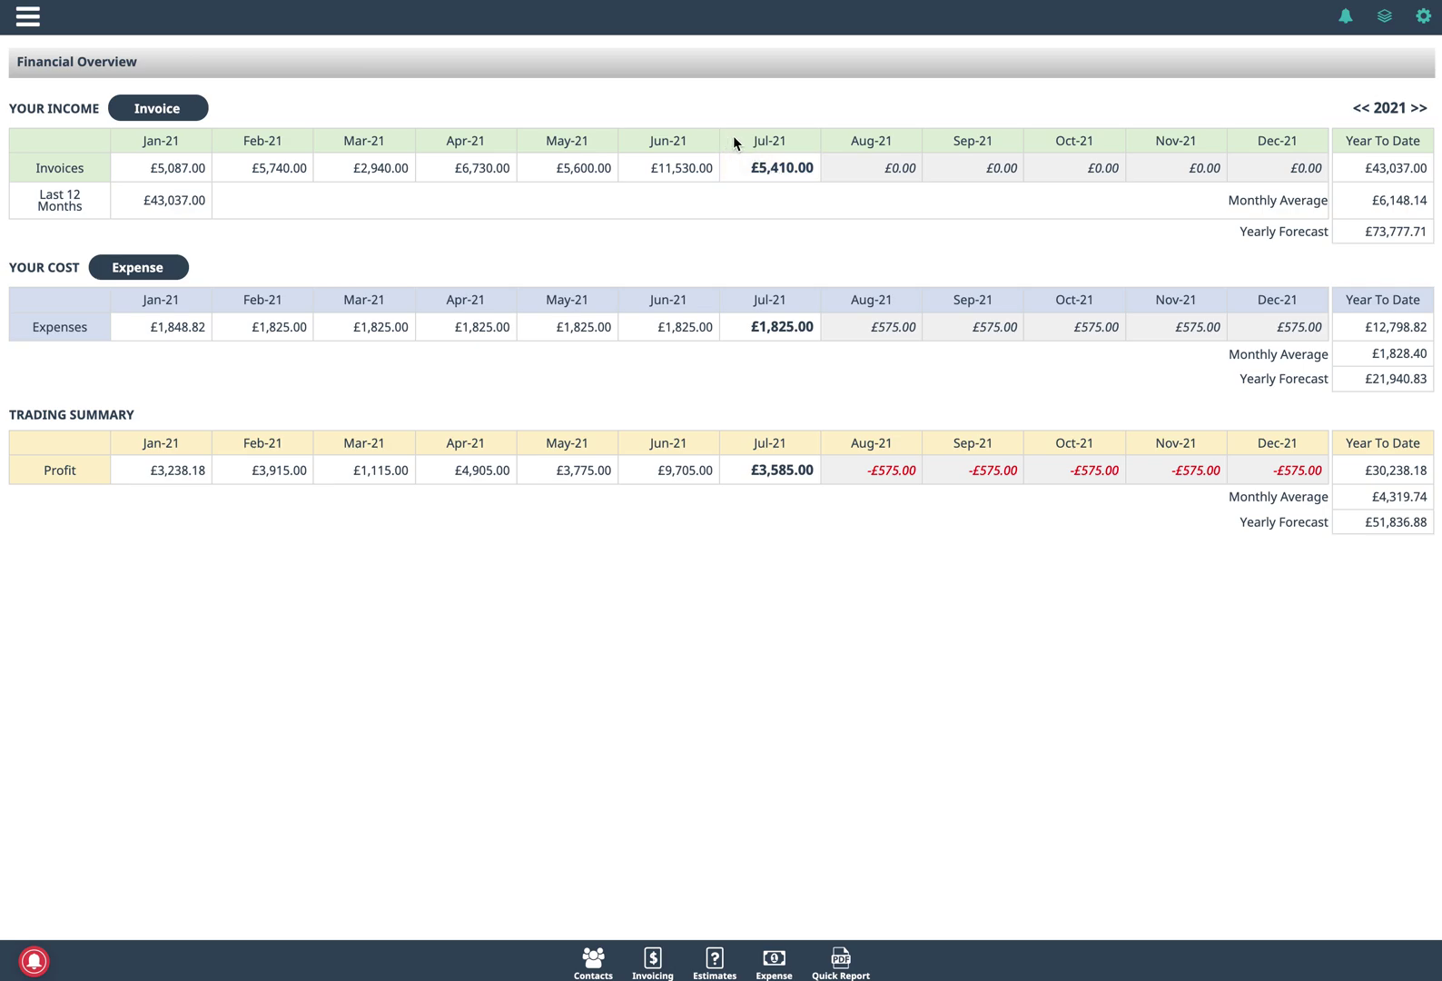
left_click(771, 172)
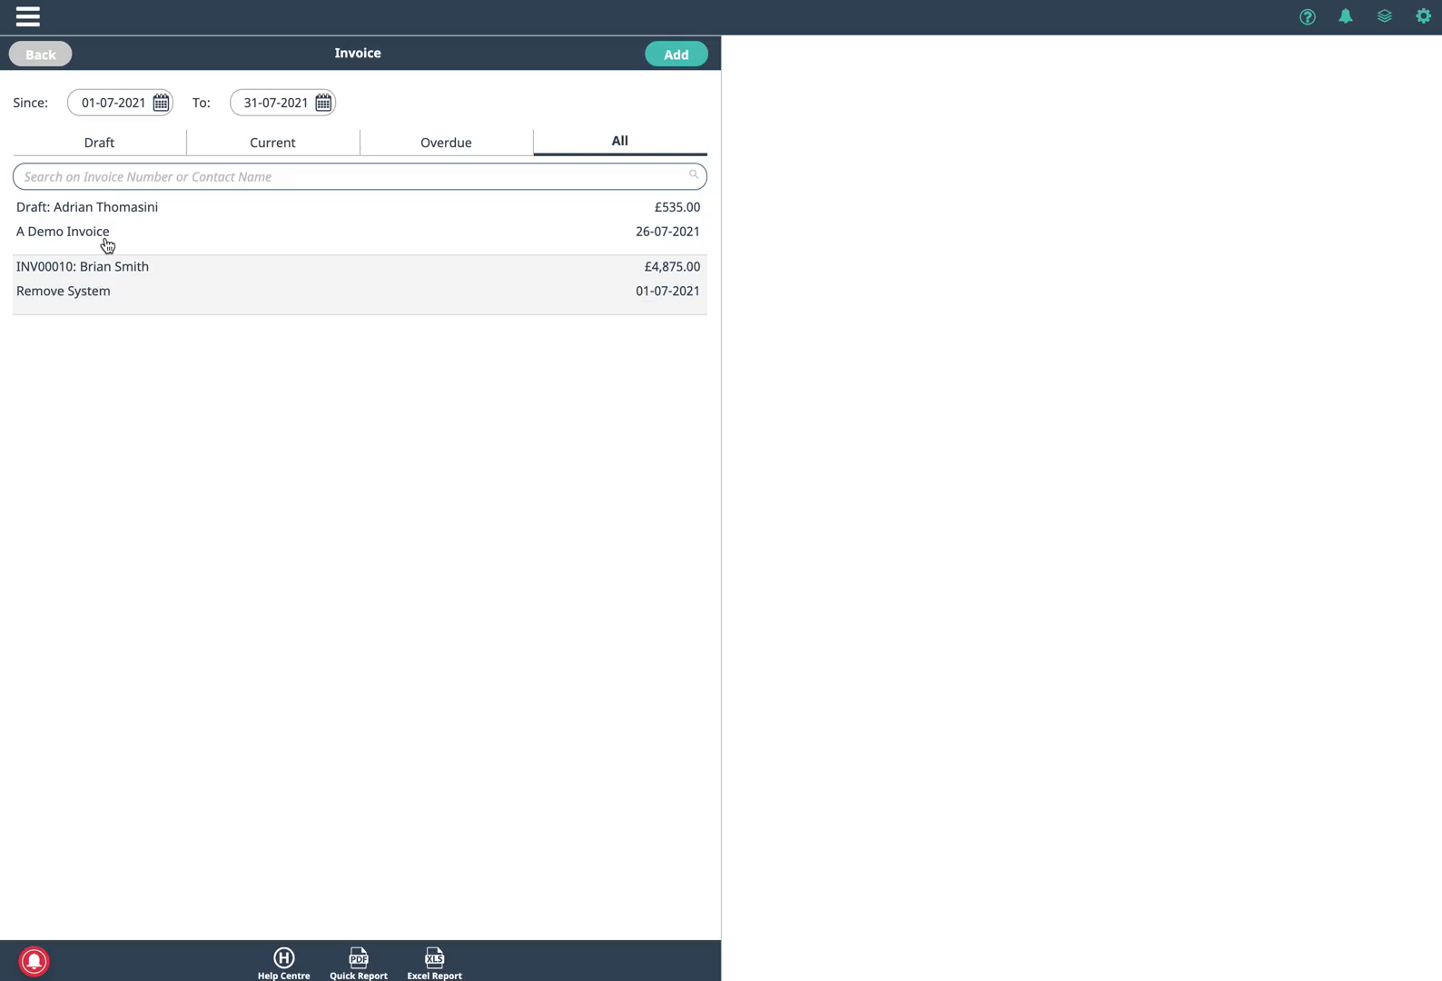
left_click(219, 232)
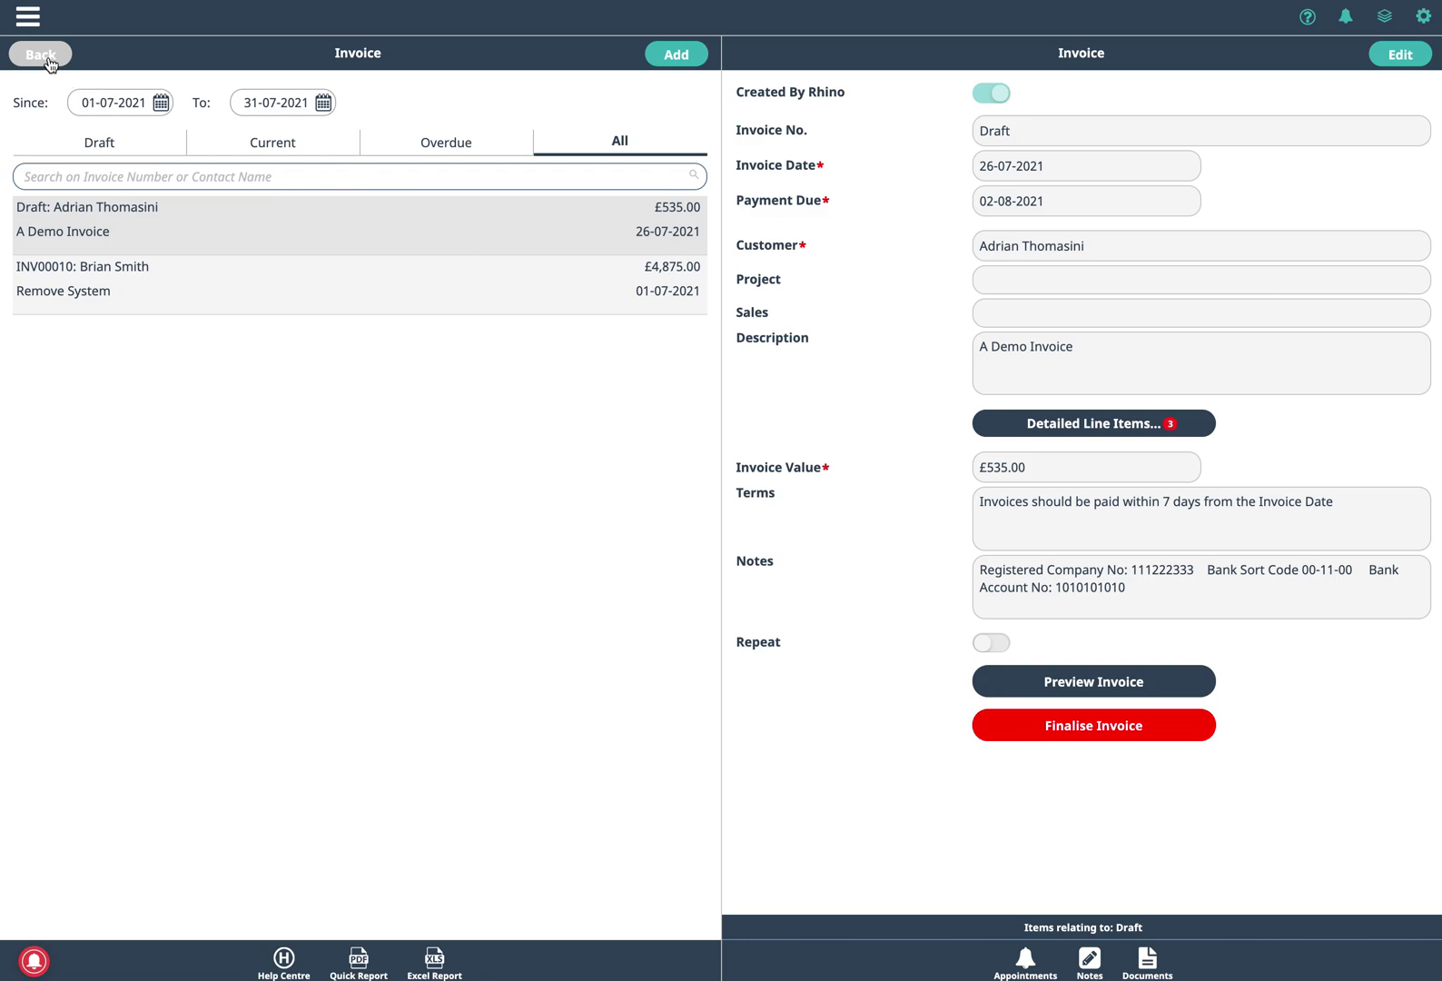
left_click(33, 20)
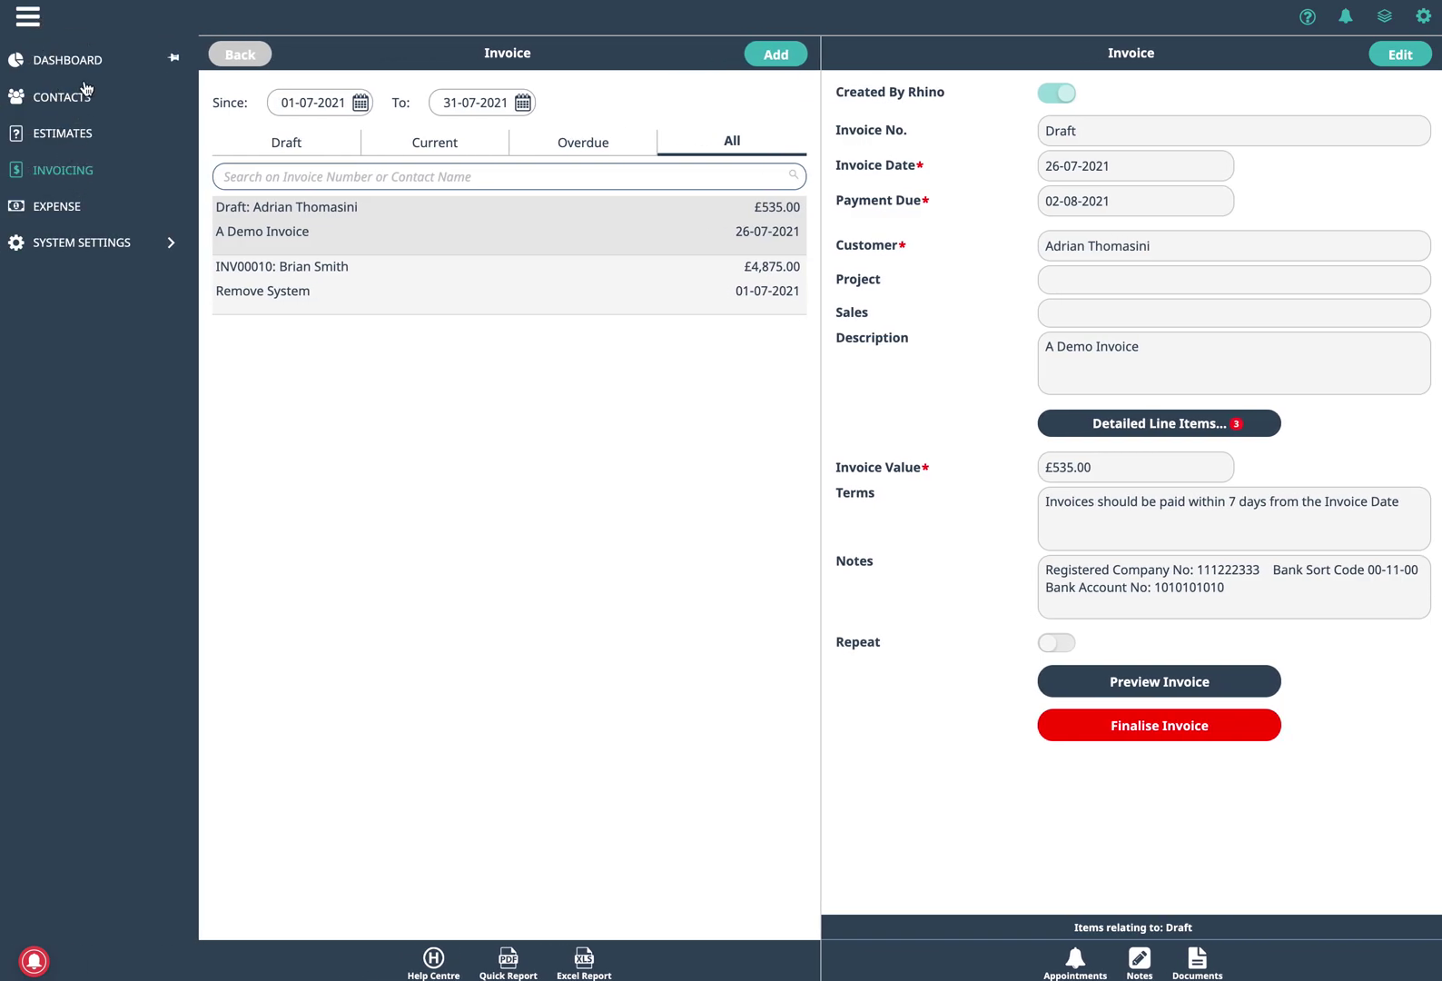
Return to Invoicing and show all five invoices dated 01-05-2021 to 31-07-2021
left_click(173, 57)
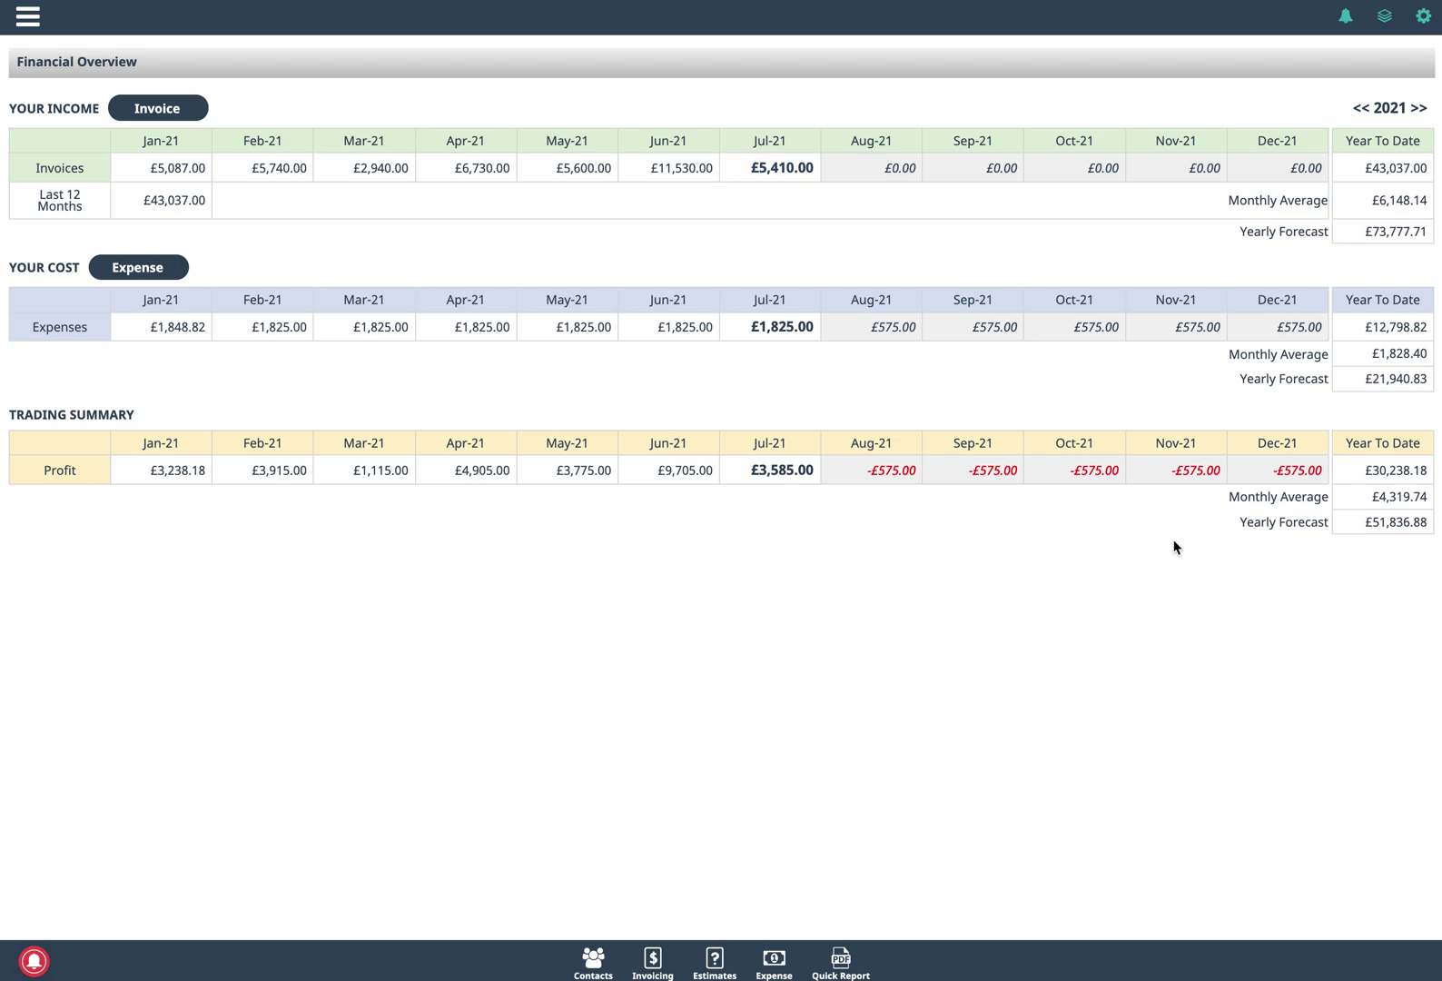
left_click(21, 27)
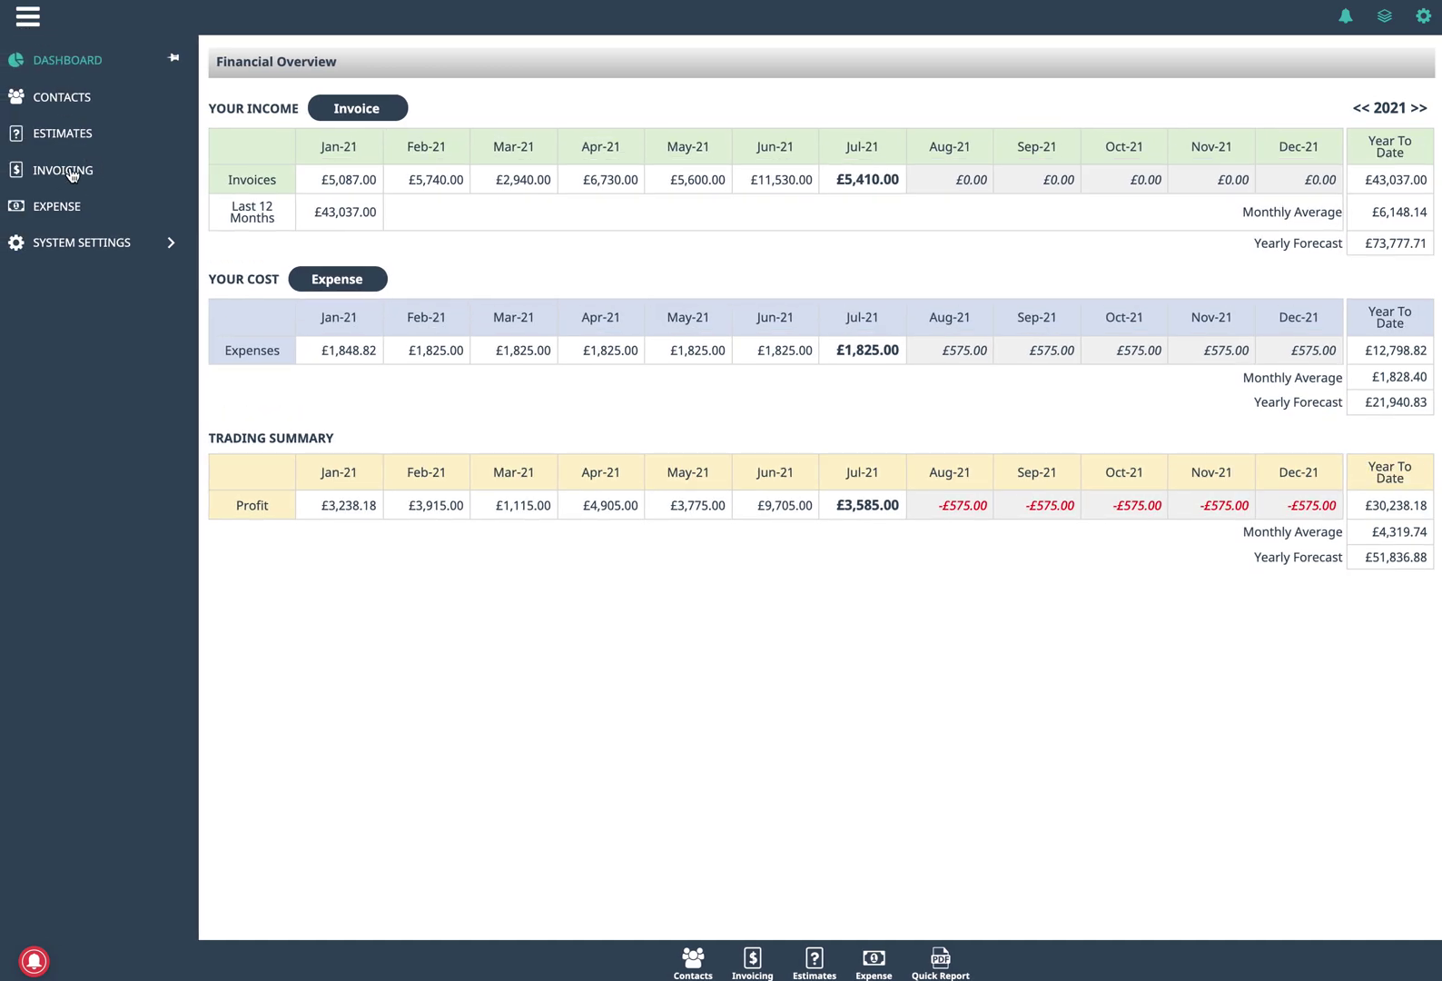
left_click(71, 170)
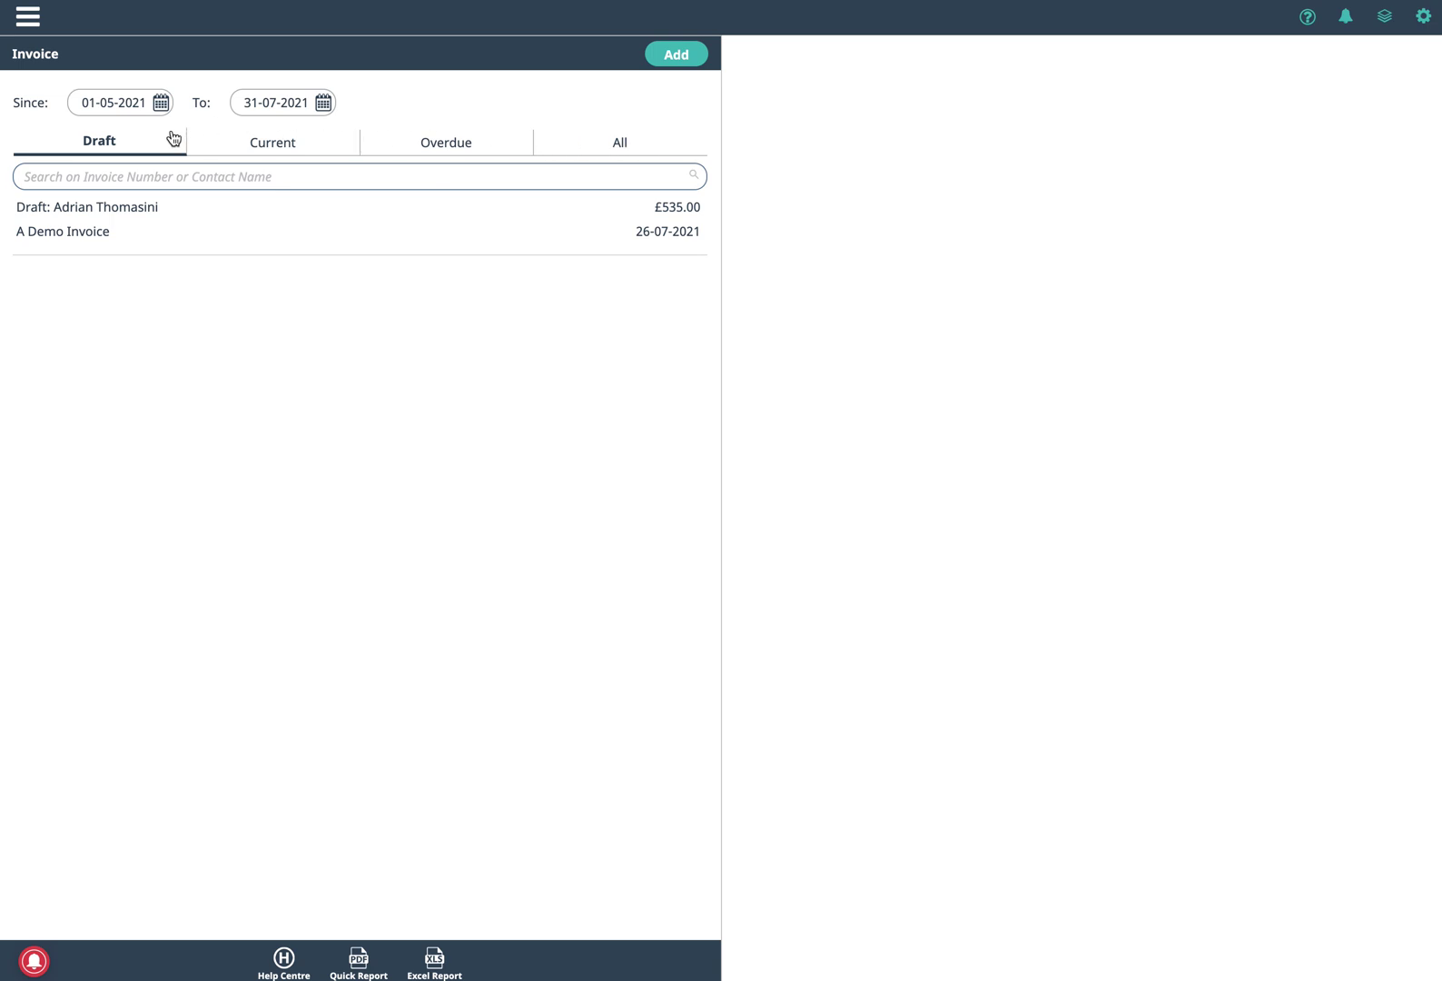
left_click(281, 148)
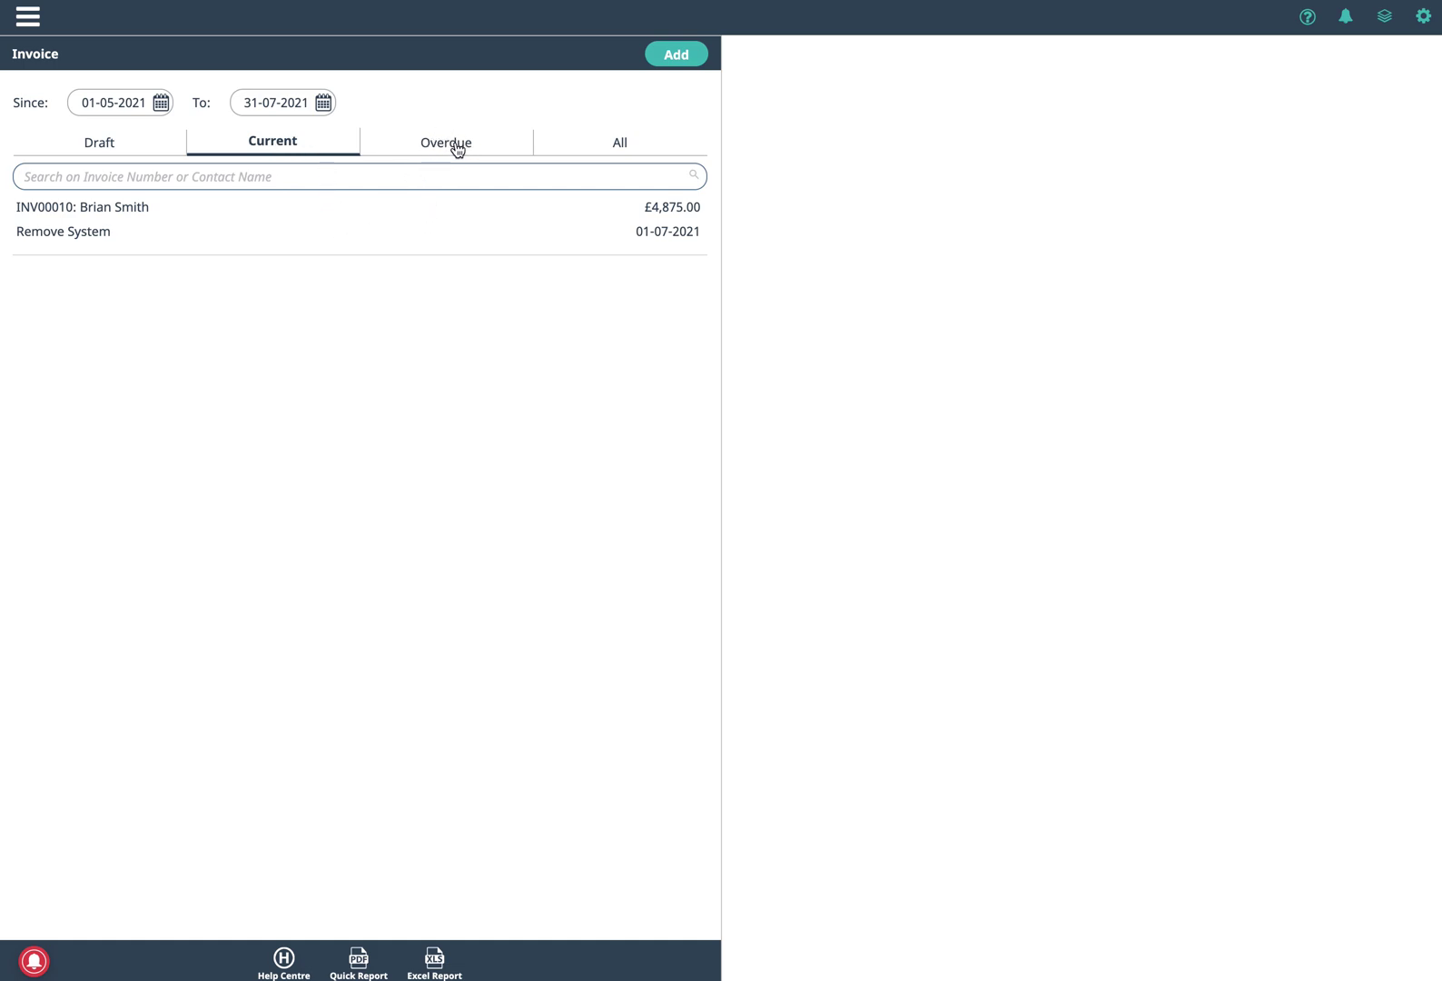
left_click(628, 152)
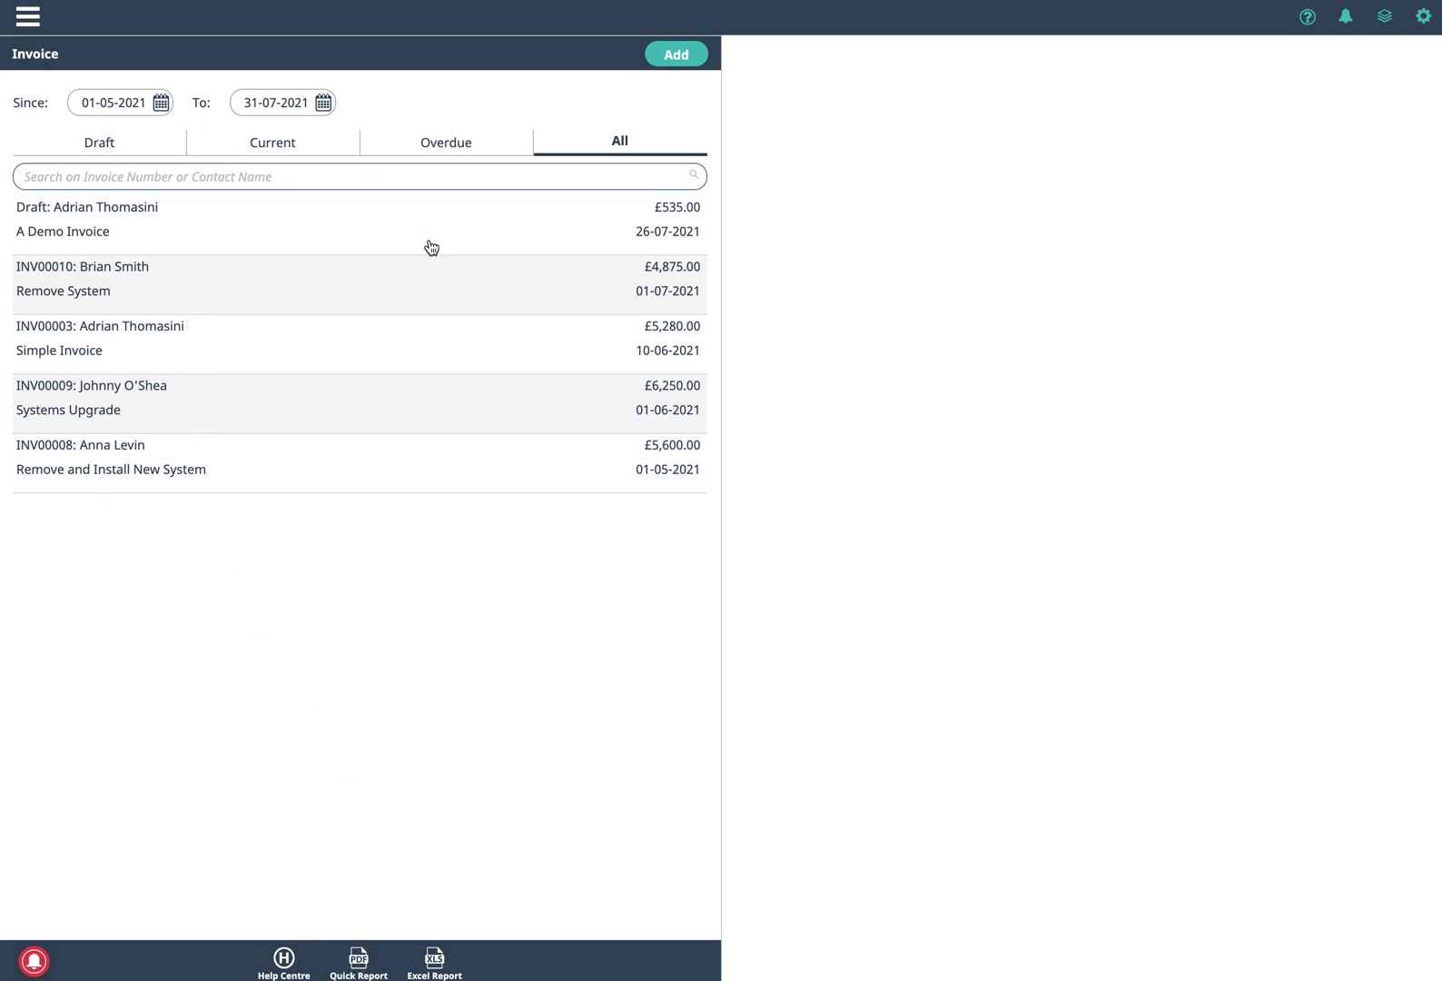
Preview the quick invoice report, then move the range start date to 01-03-2021
left_click(355, 966)
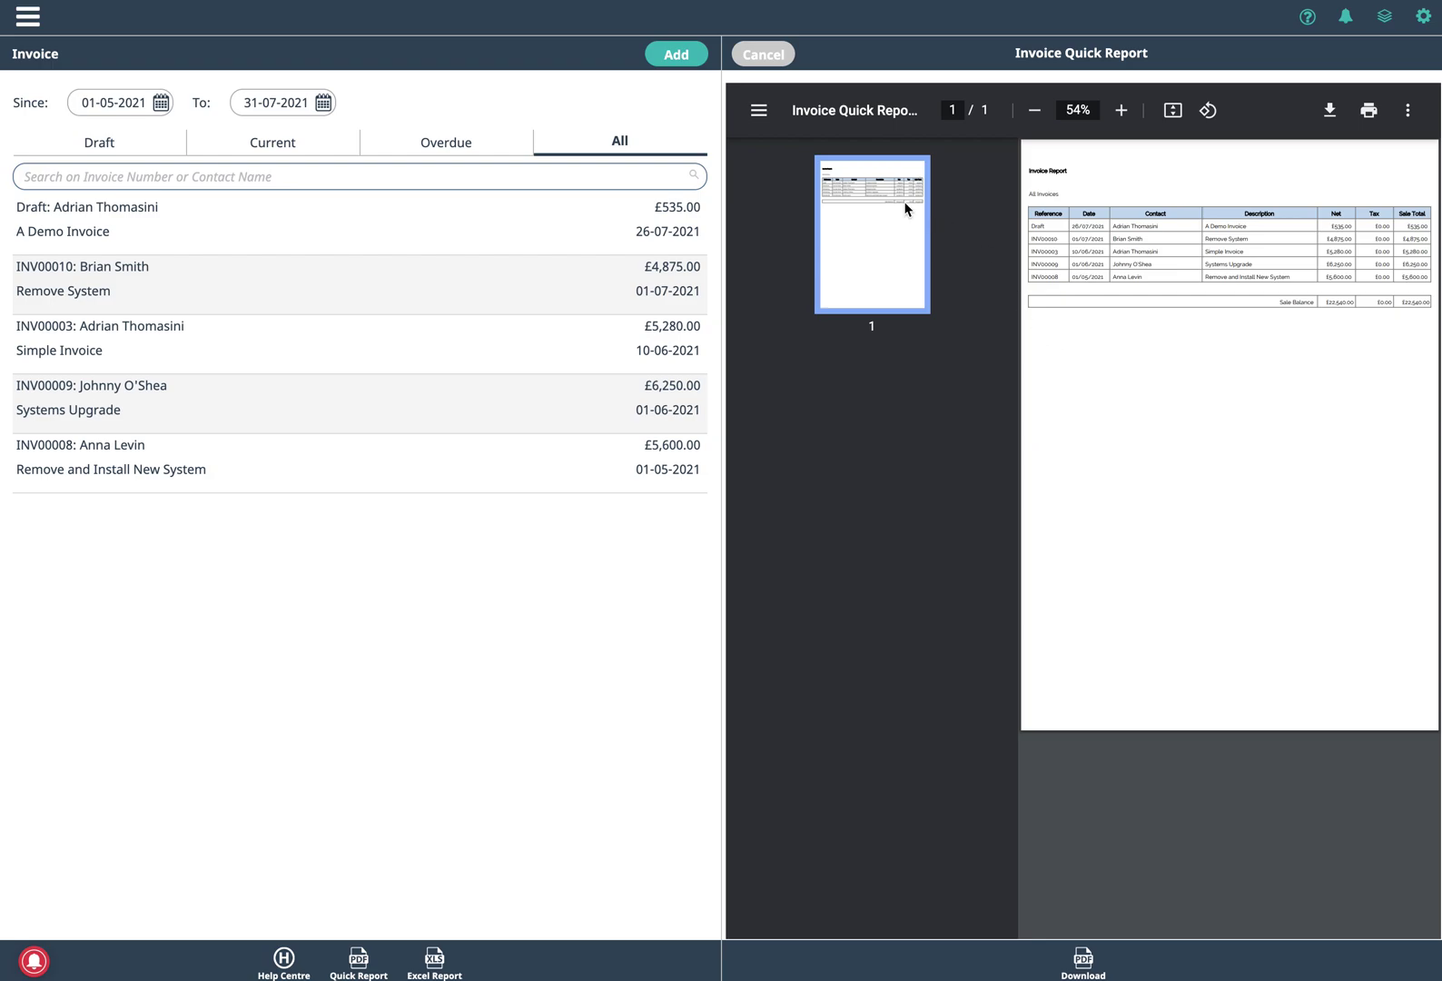
left_click(763, 55)
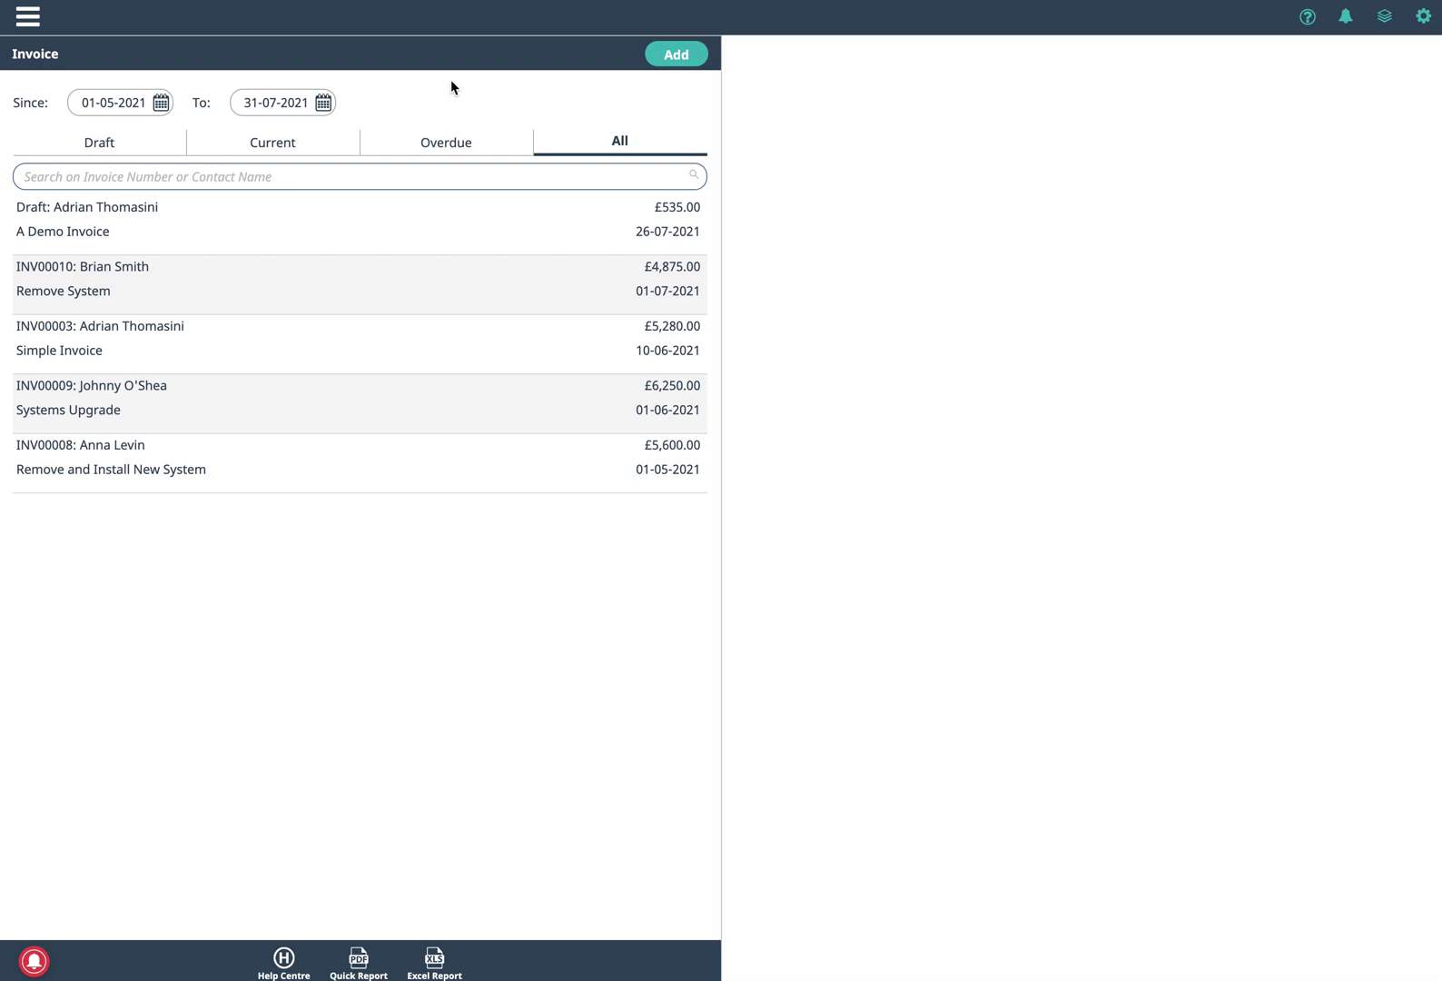
left_click(160, 102)
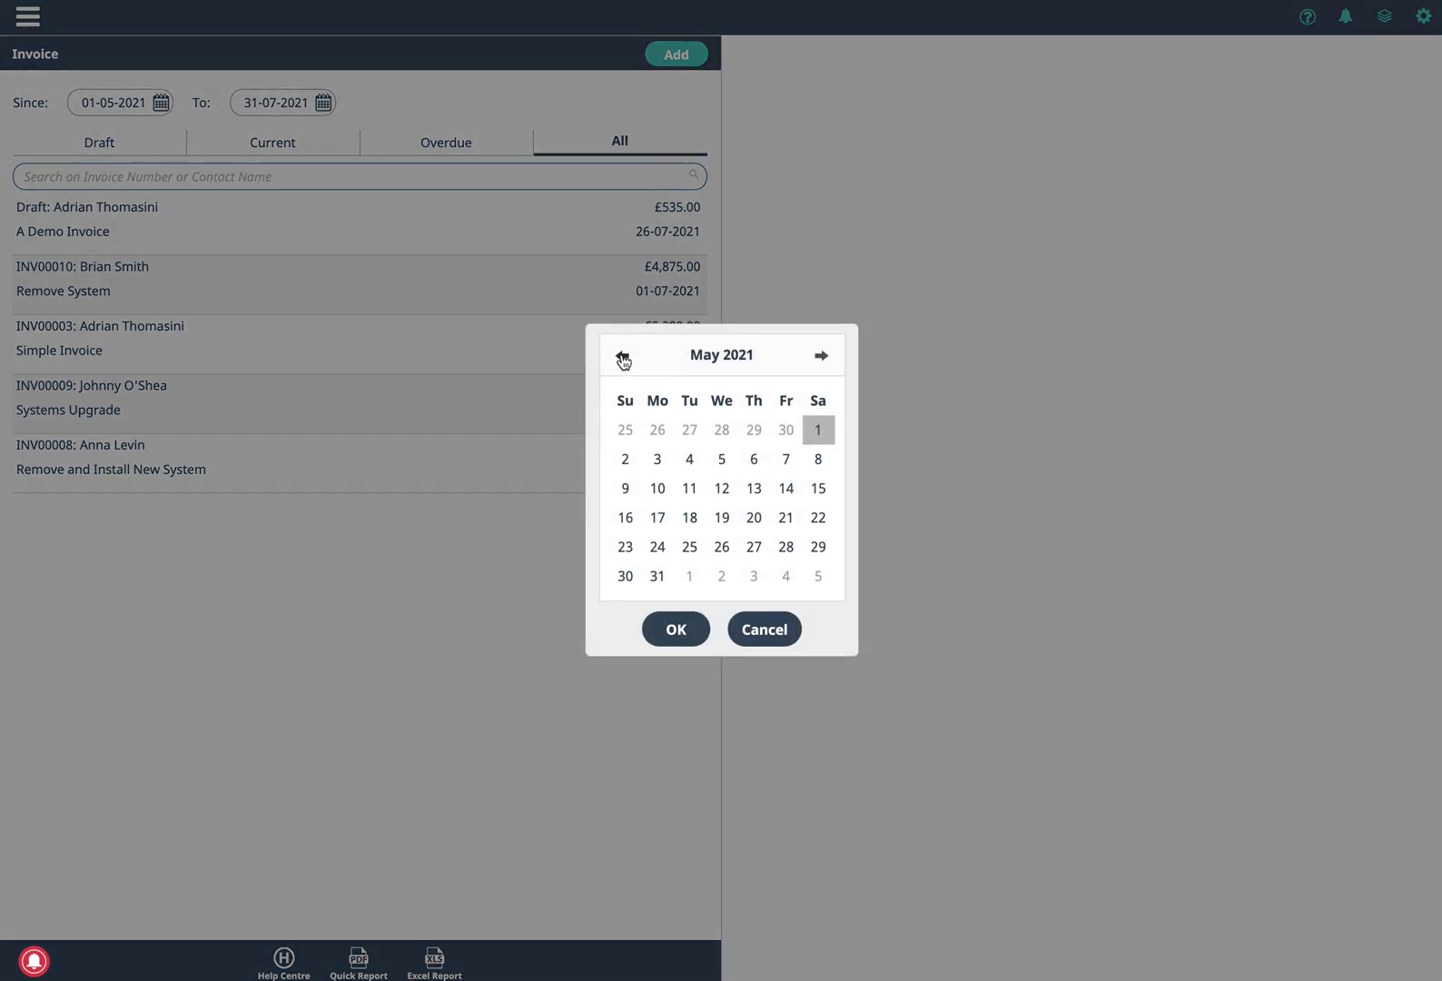
left_click(622, 355)
left_click(622, 355)
left_click(659, 429)
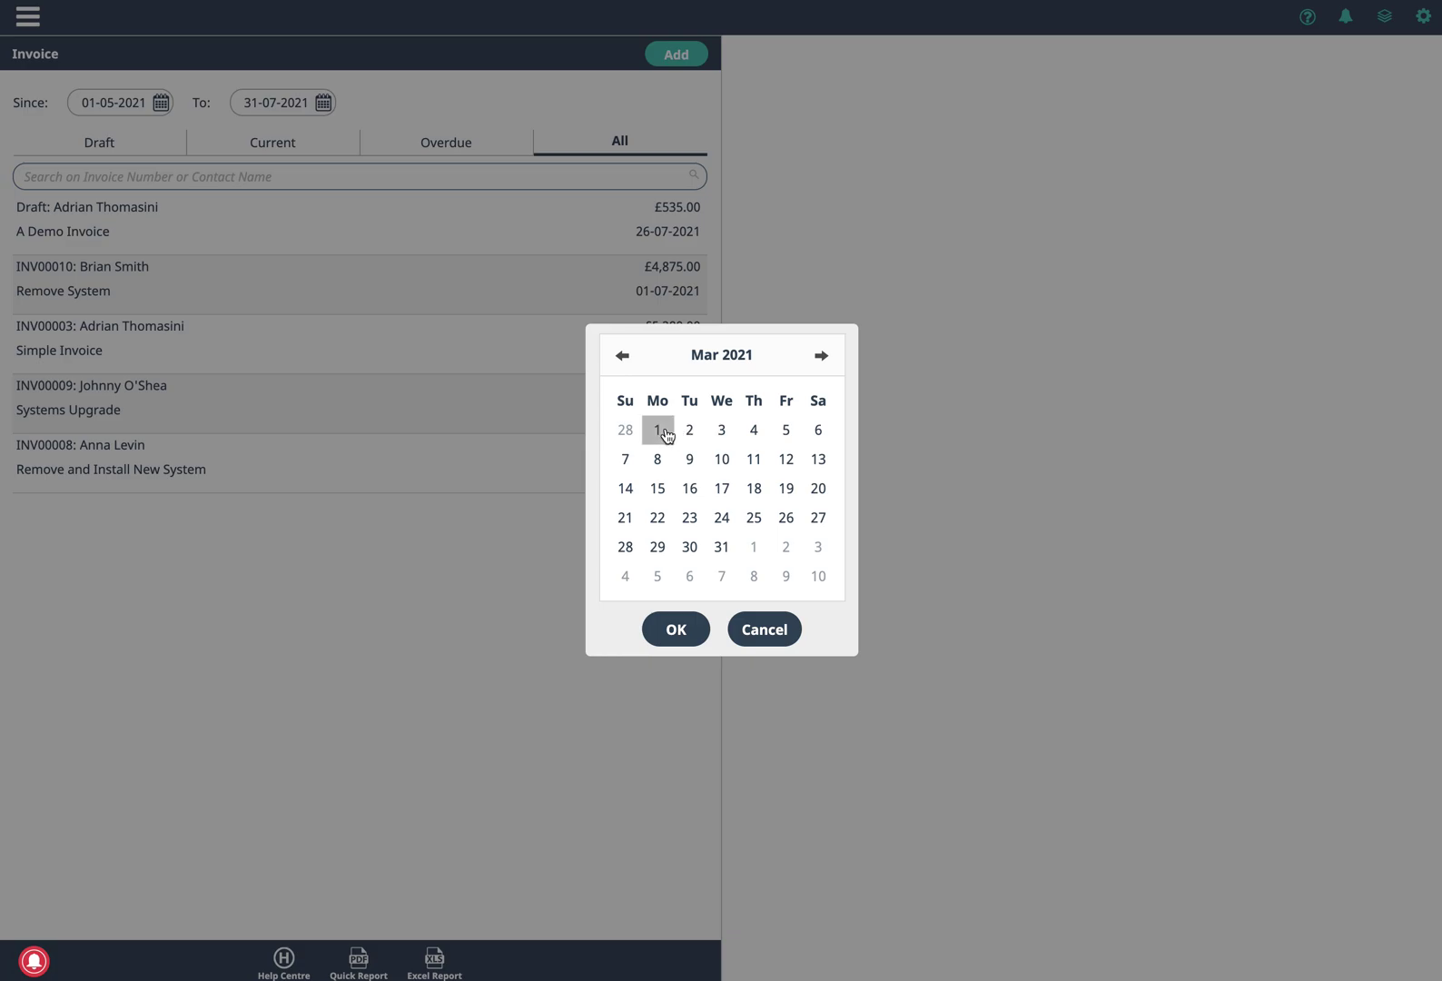
left_click(676, 629)
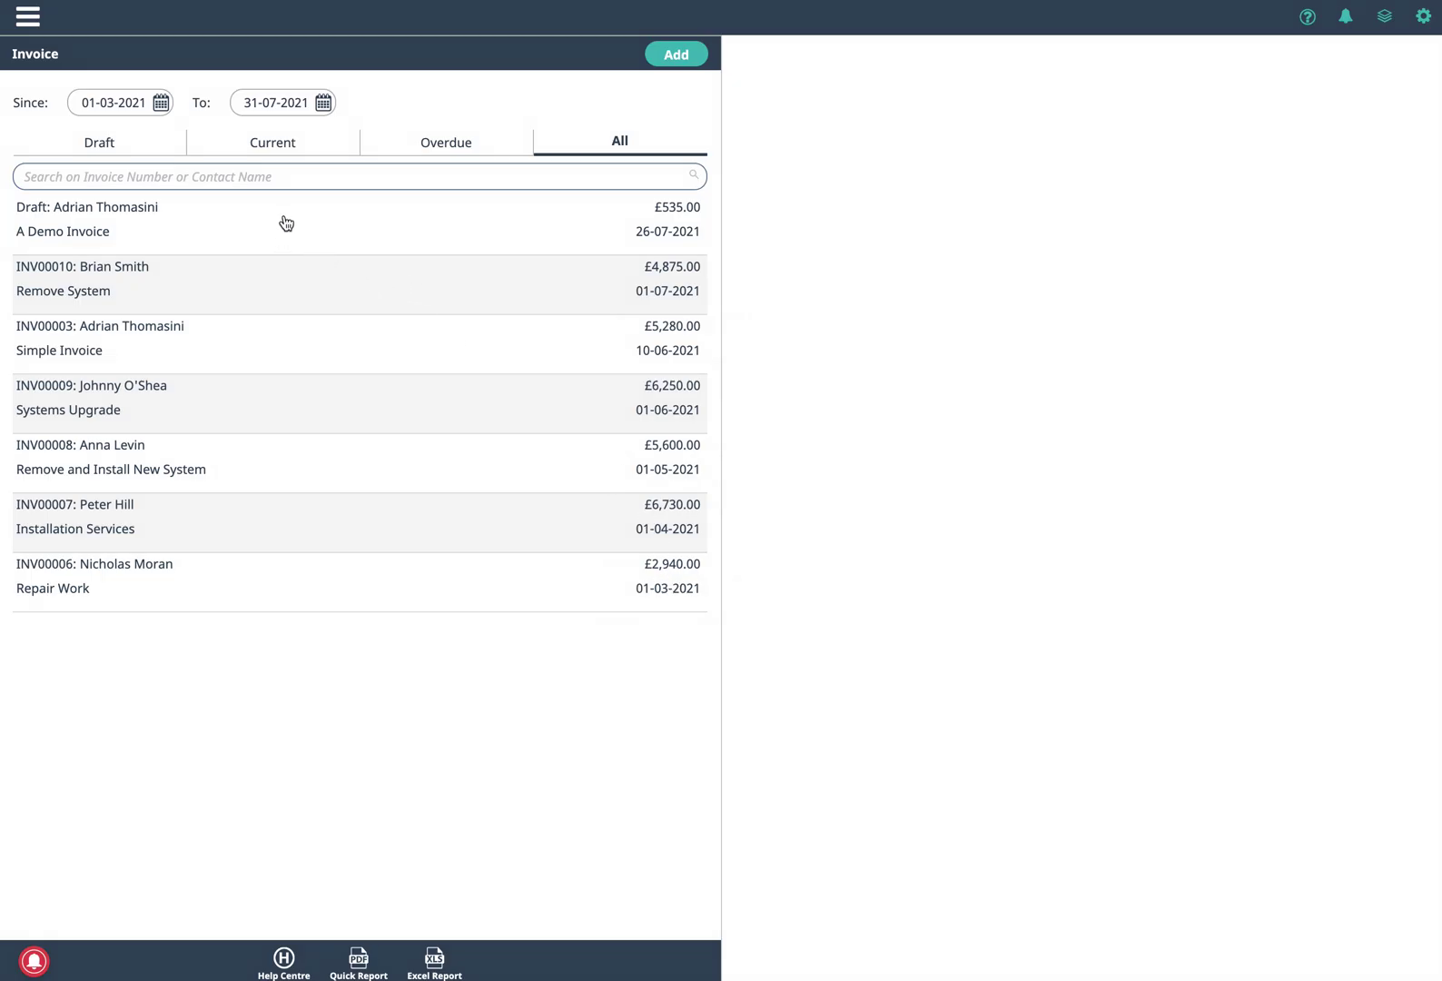
Rerun the quick report for the widened 01-03-2021 to 31-07-2021 range
left_click(367, 956)
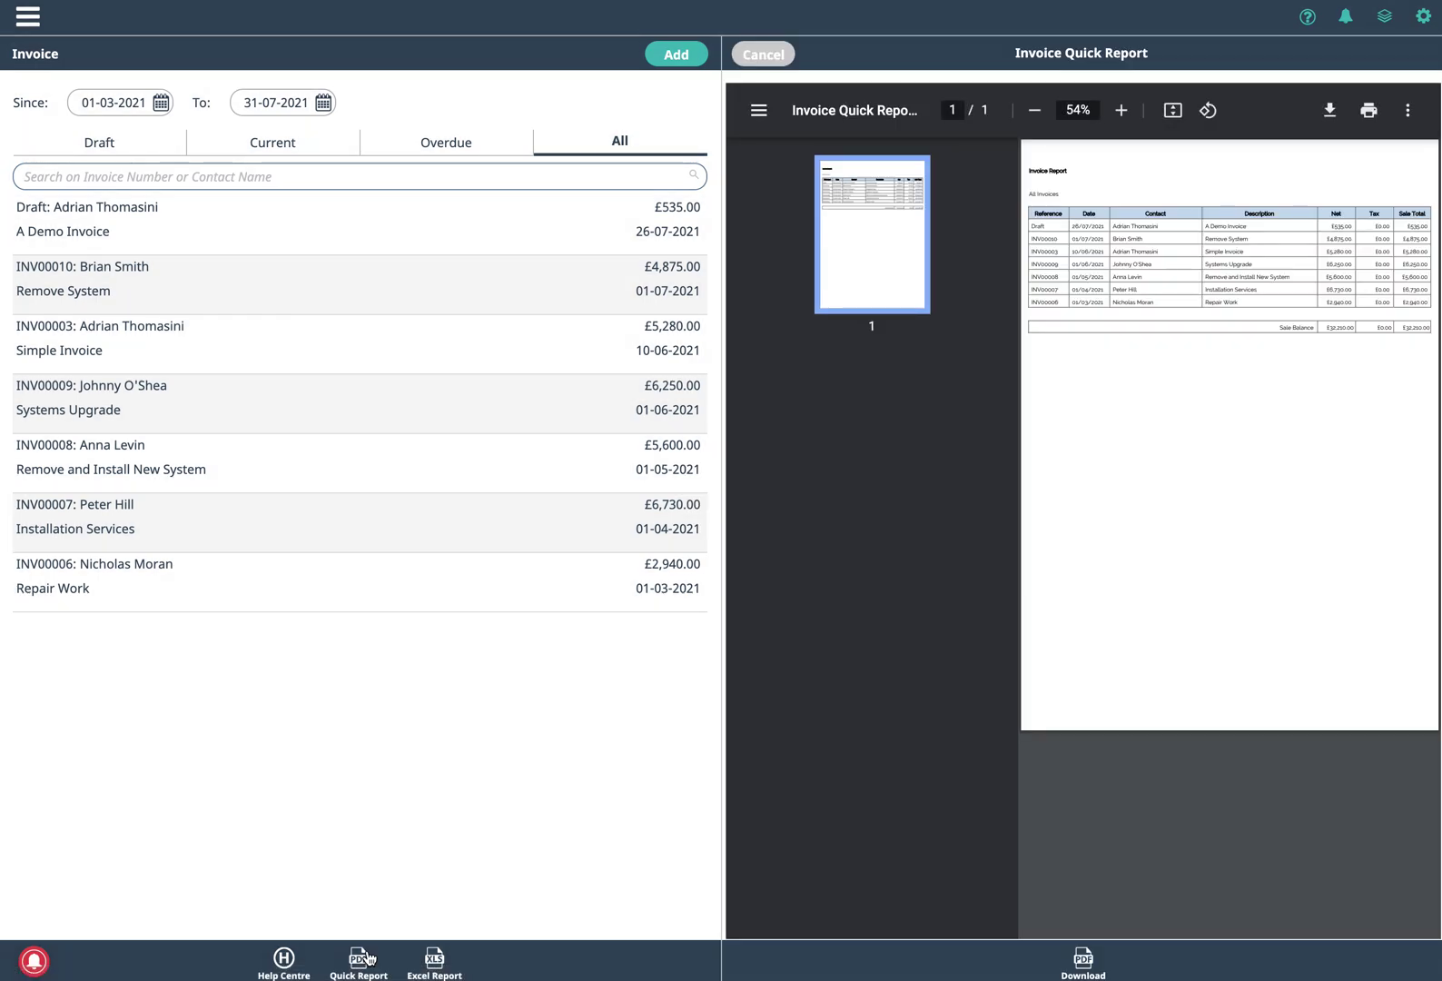
left_click(752, 62)
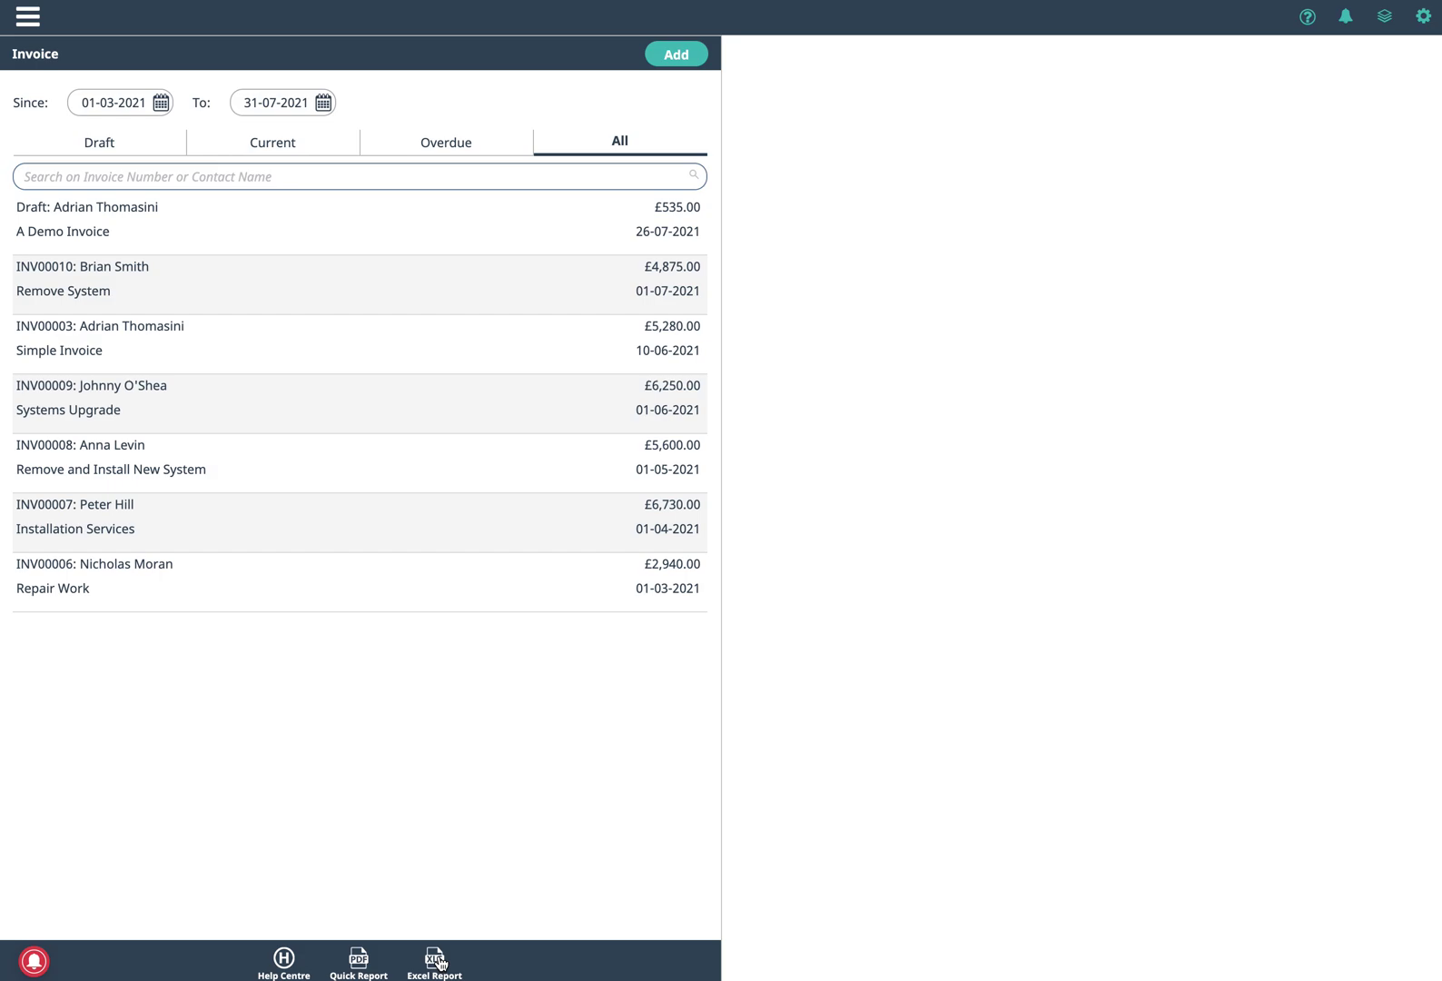
left_click(21, 20)
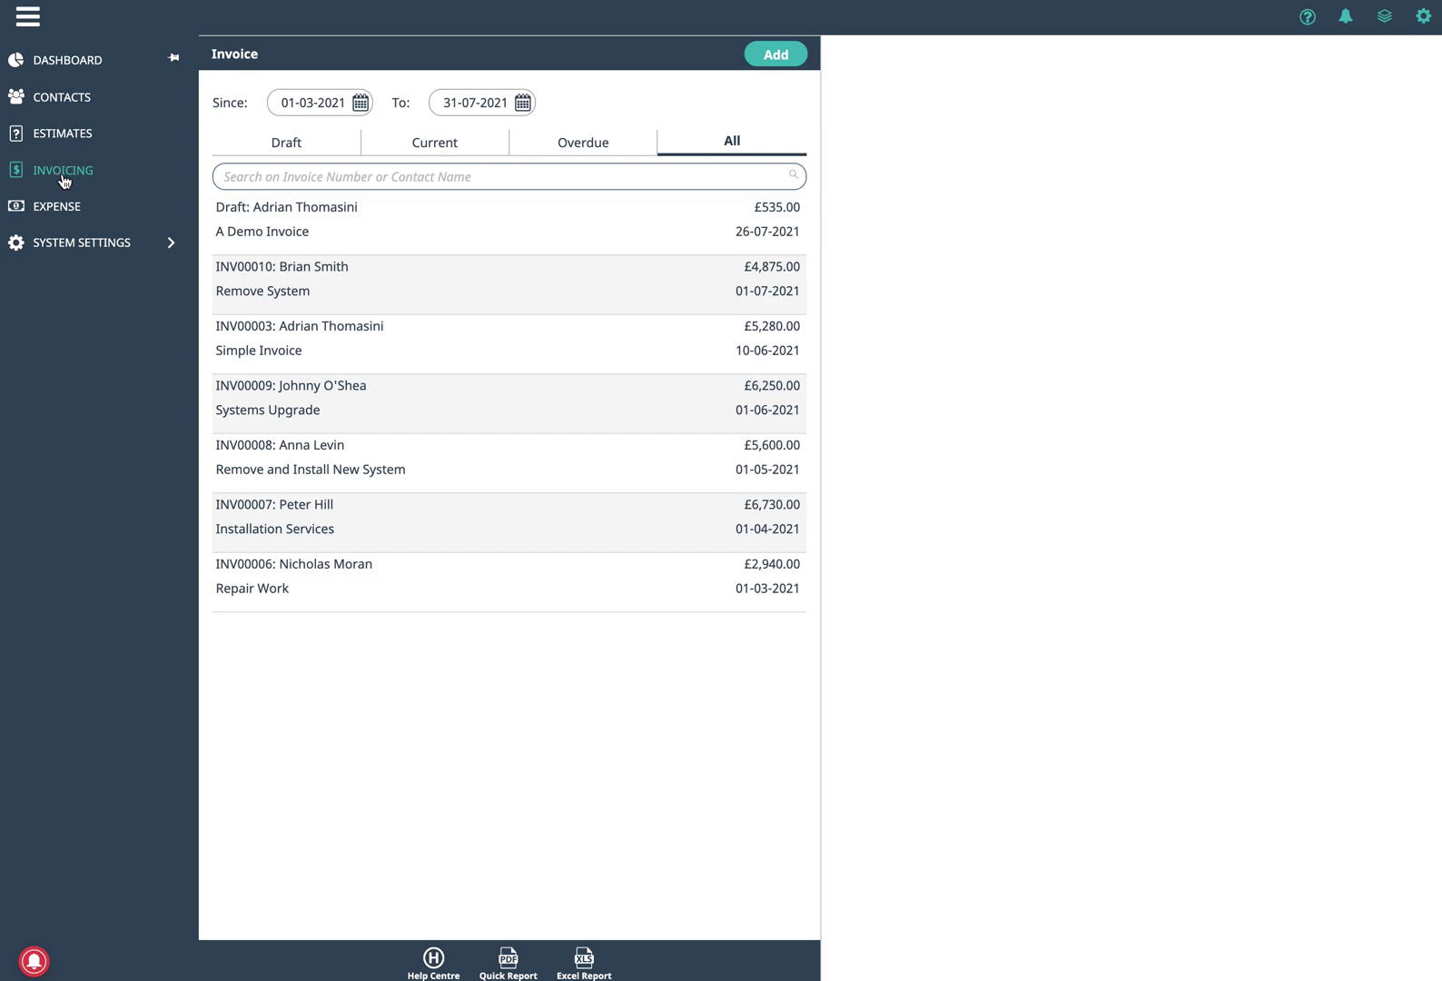
Open System Defaults and expand Invoice Settings to review 7-day terms and the email template
left_click(79, 249)
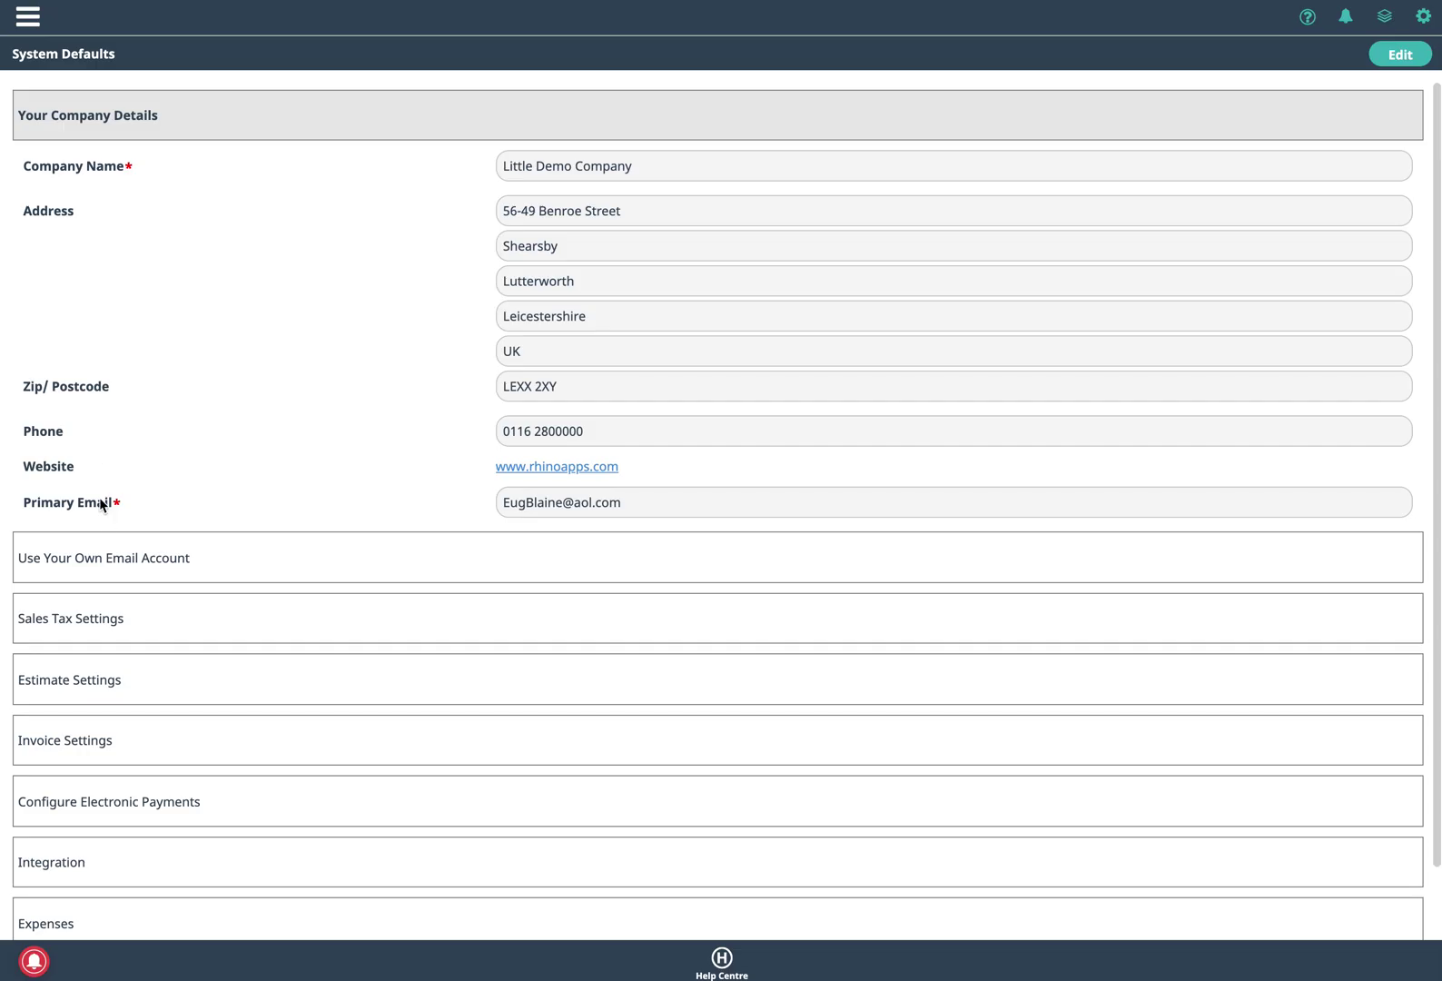
left_click(130, 742)
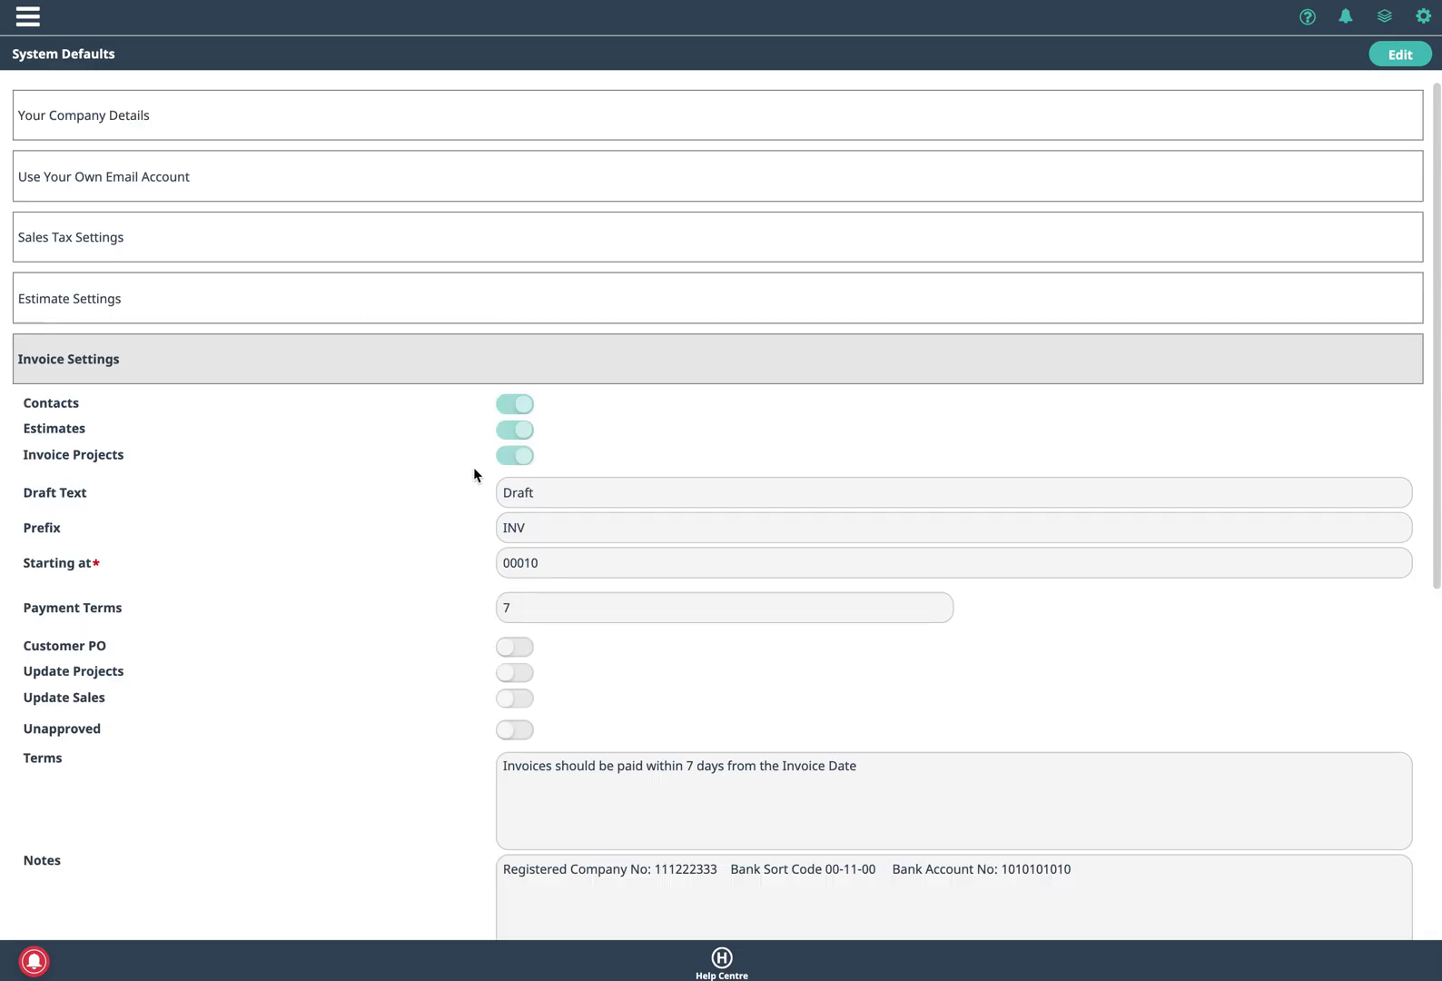
scroll(557, 713, "down", 2)
scroll(557, 706, "down", 5)
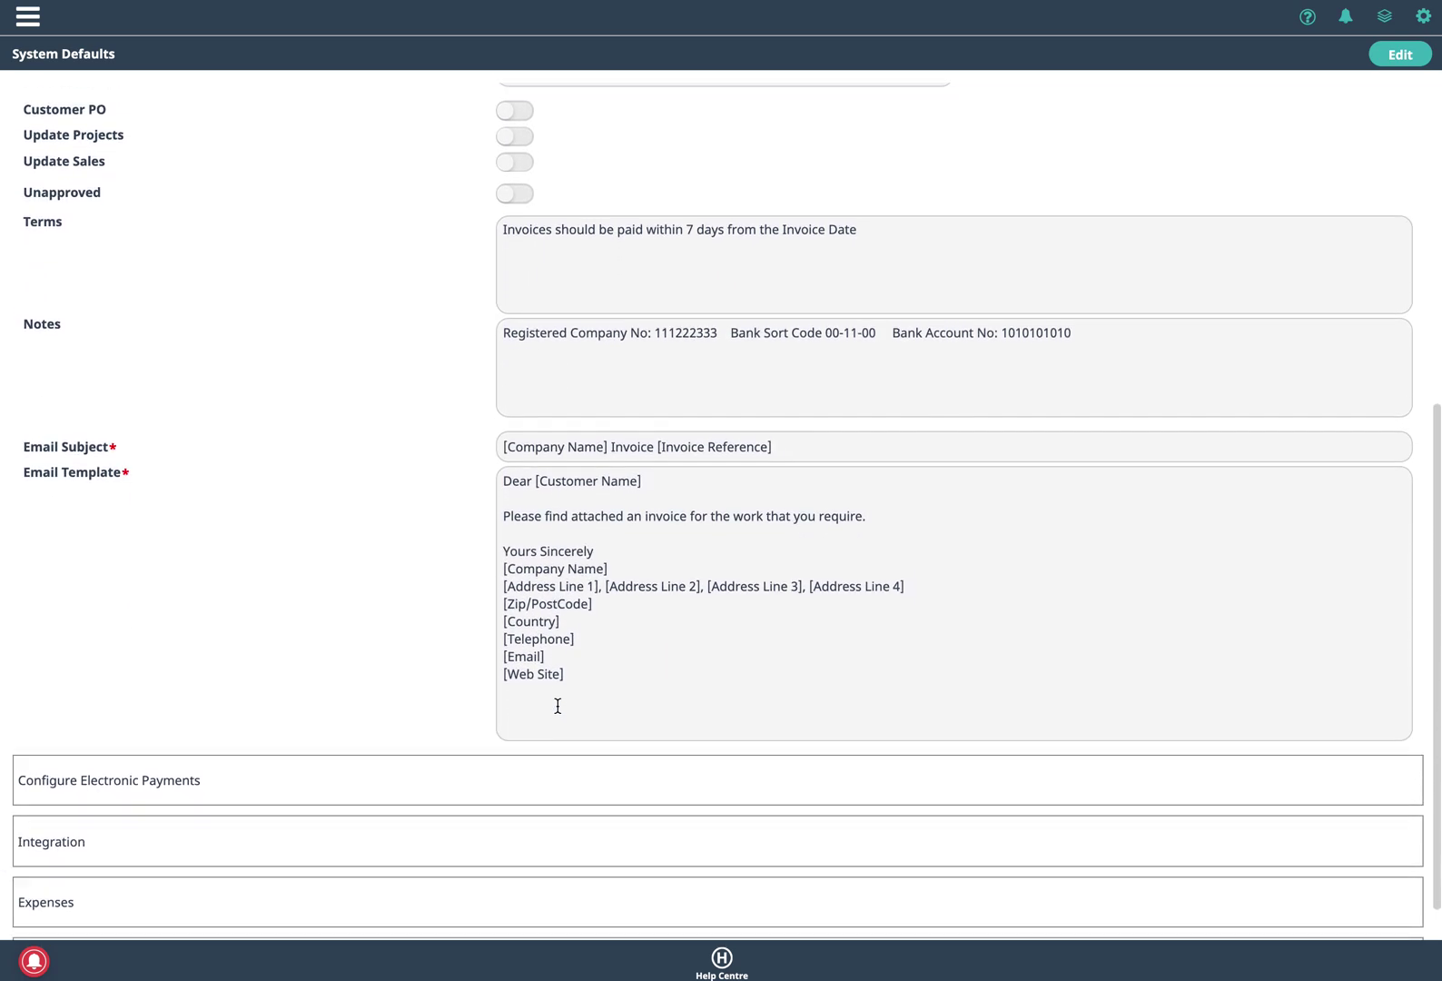
scroll(558, 706, "up", 1)
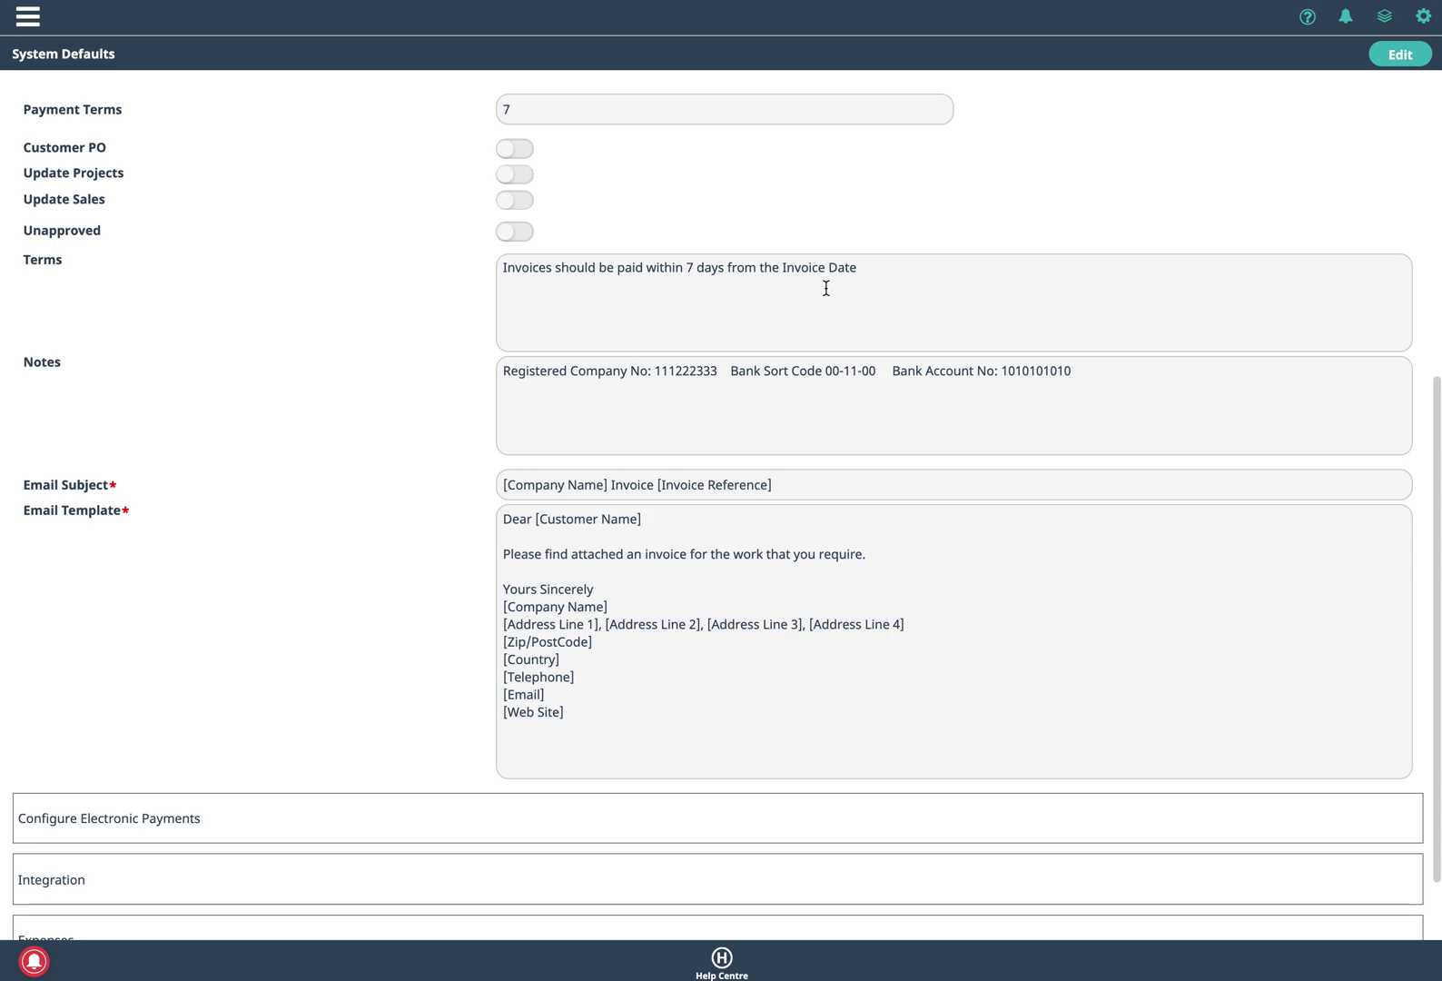
Turn on electronic payments to reveal Connect with Stripe, then discard the edit
left_click(151, 822)
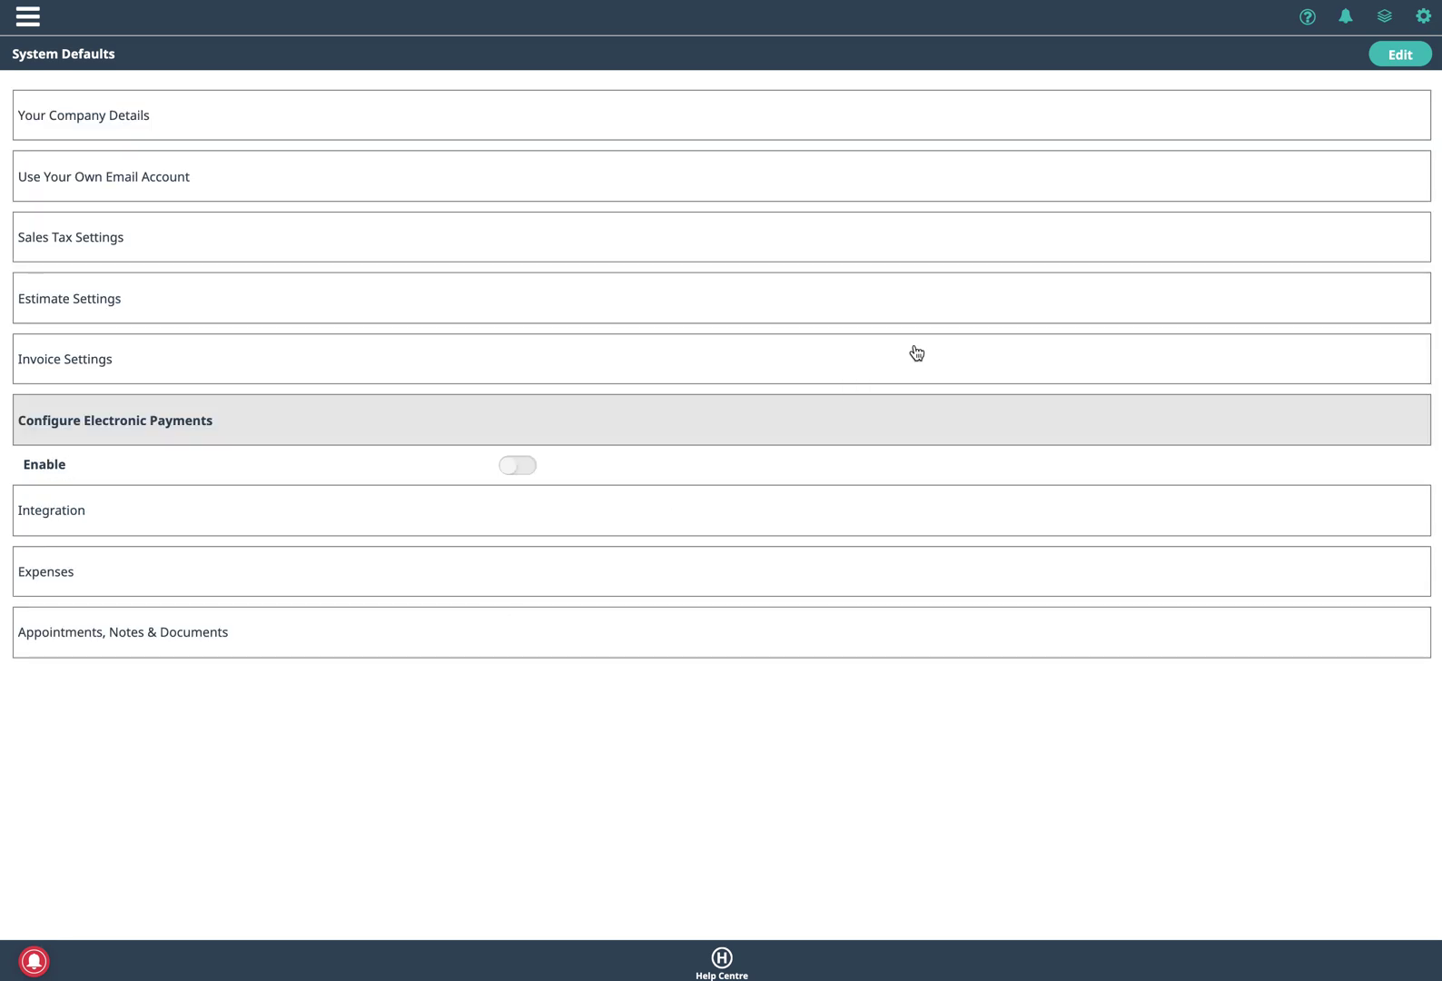
left_click(1402, 56)
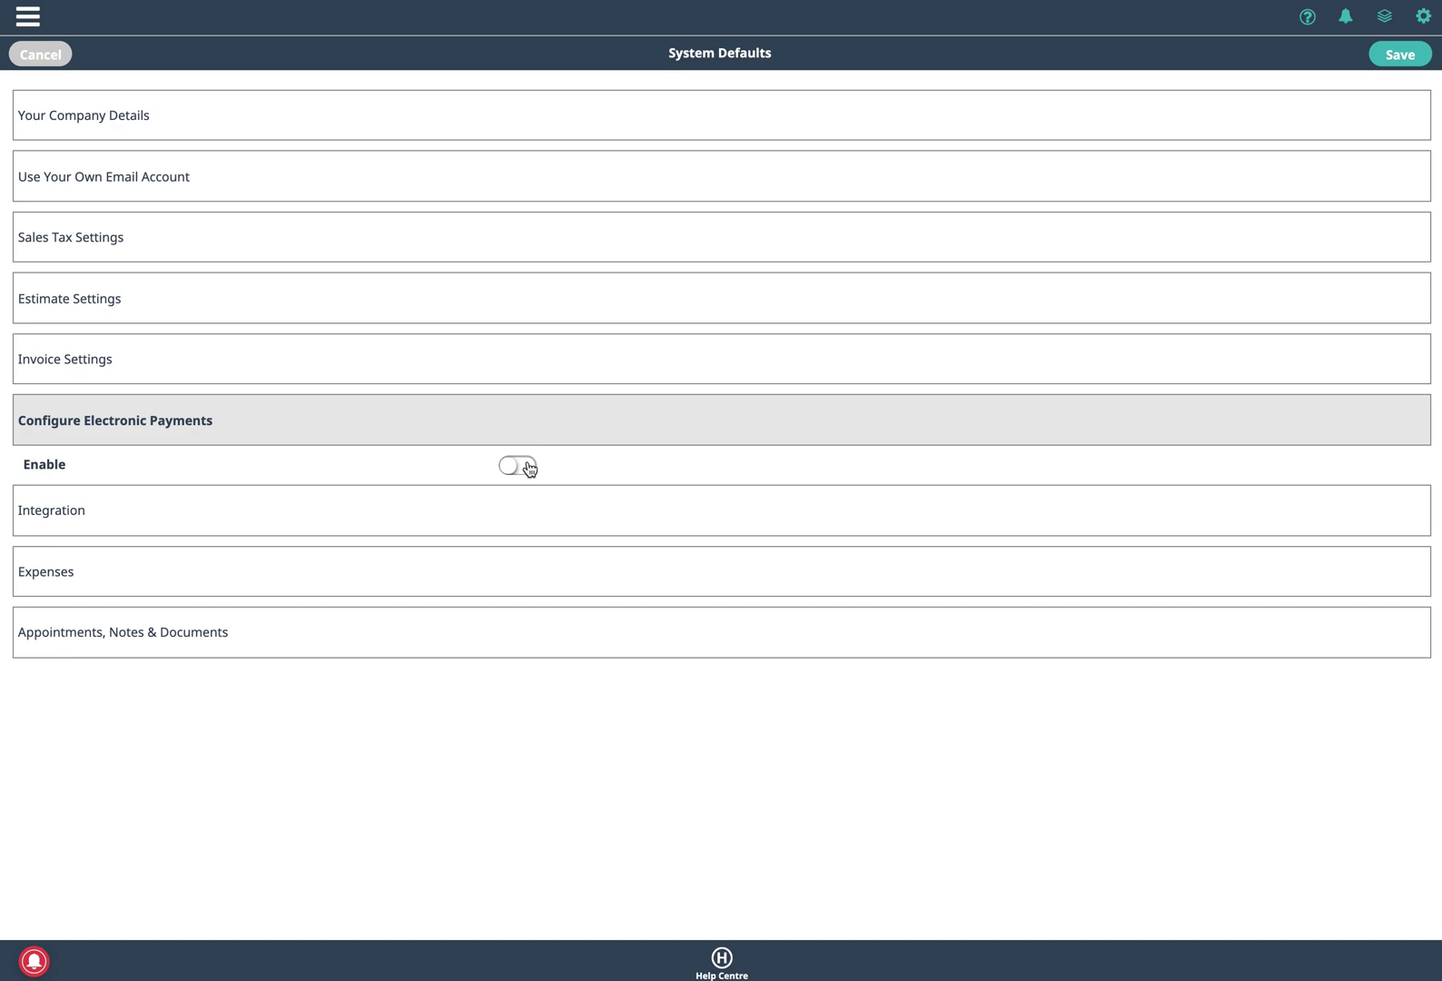
left_click(527, 467)
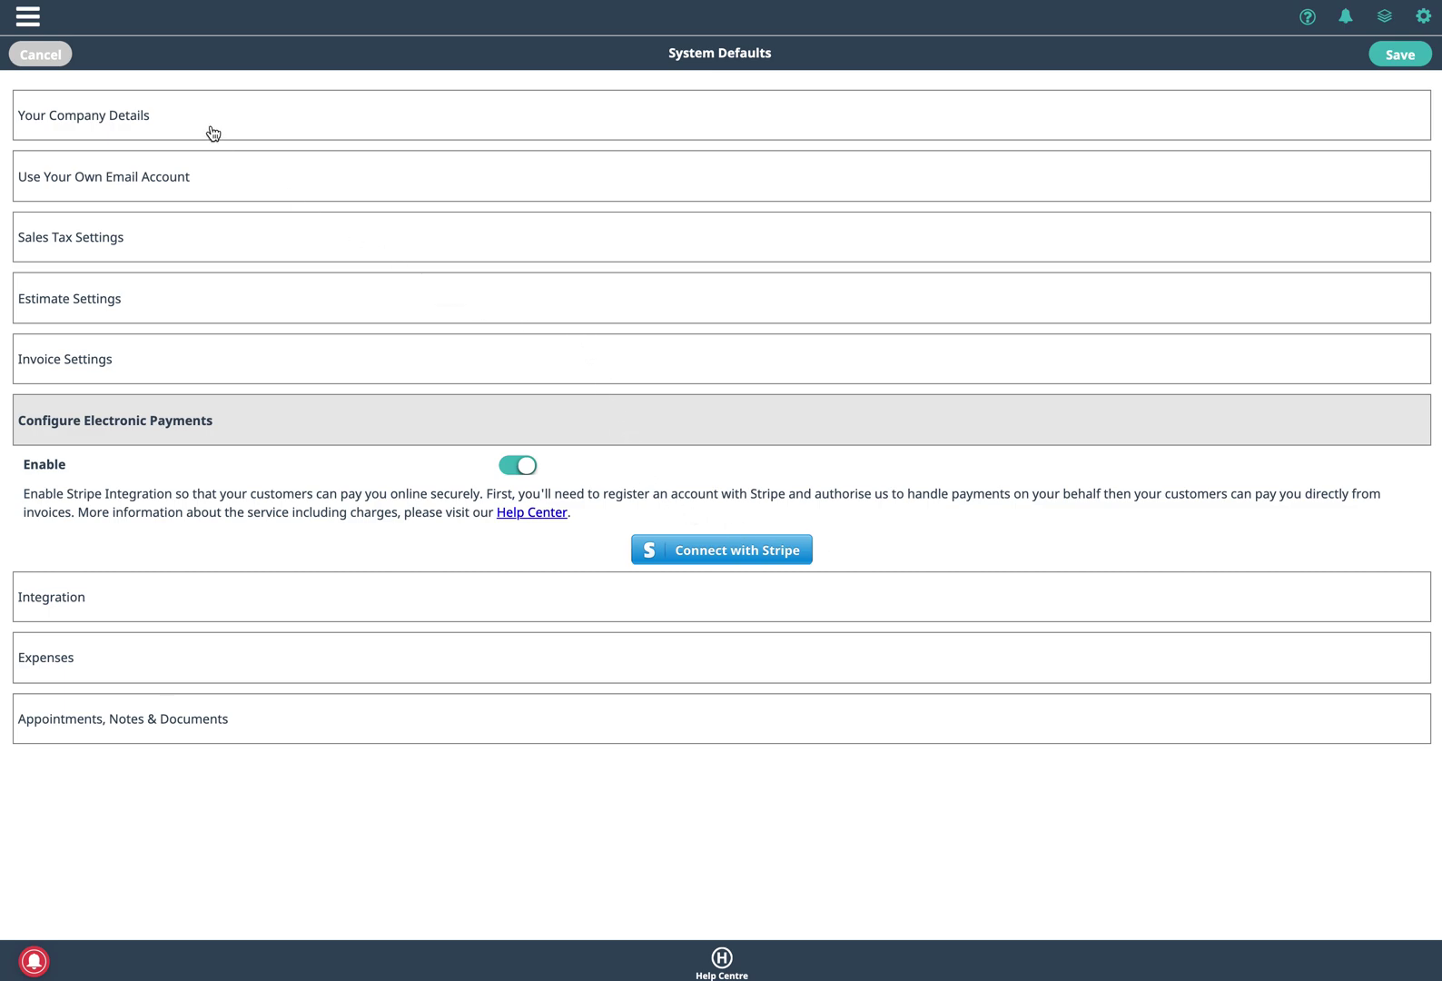
left_click(41, 55)
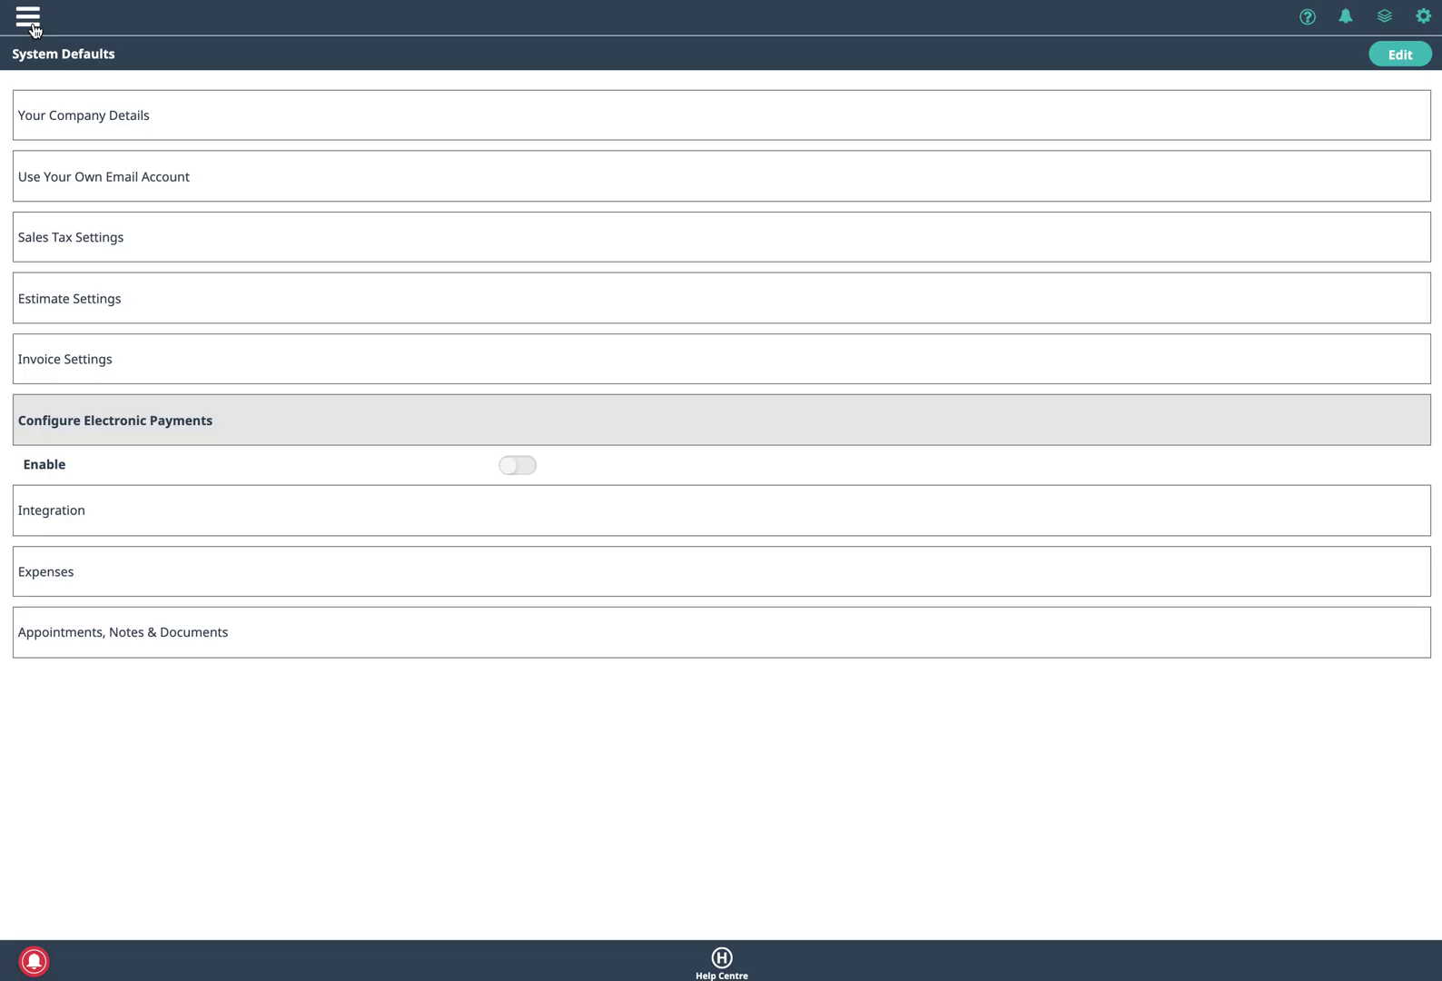
Start a £560.00 invoice from the Simple Quotation estimate, then cancel it unsaved
left_click(30, 28)
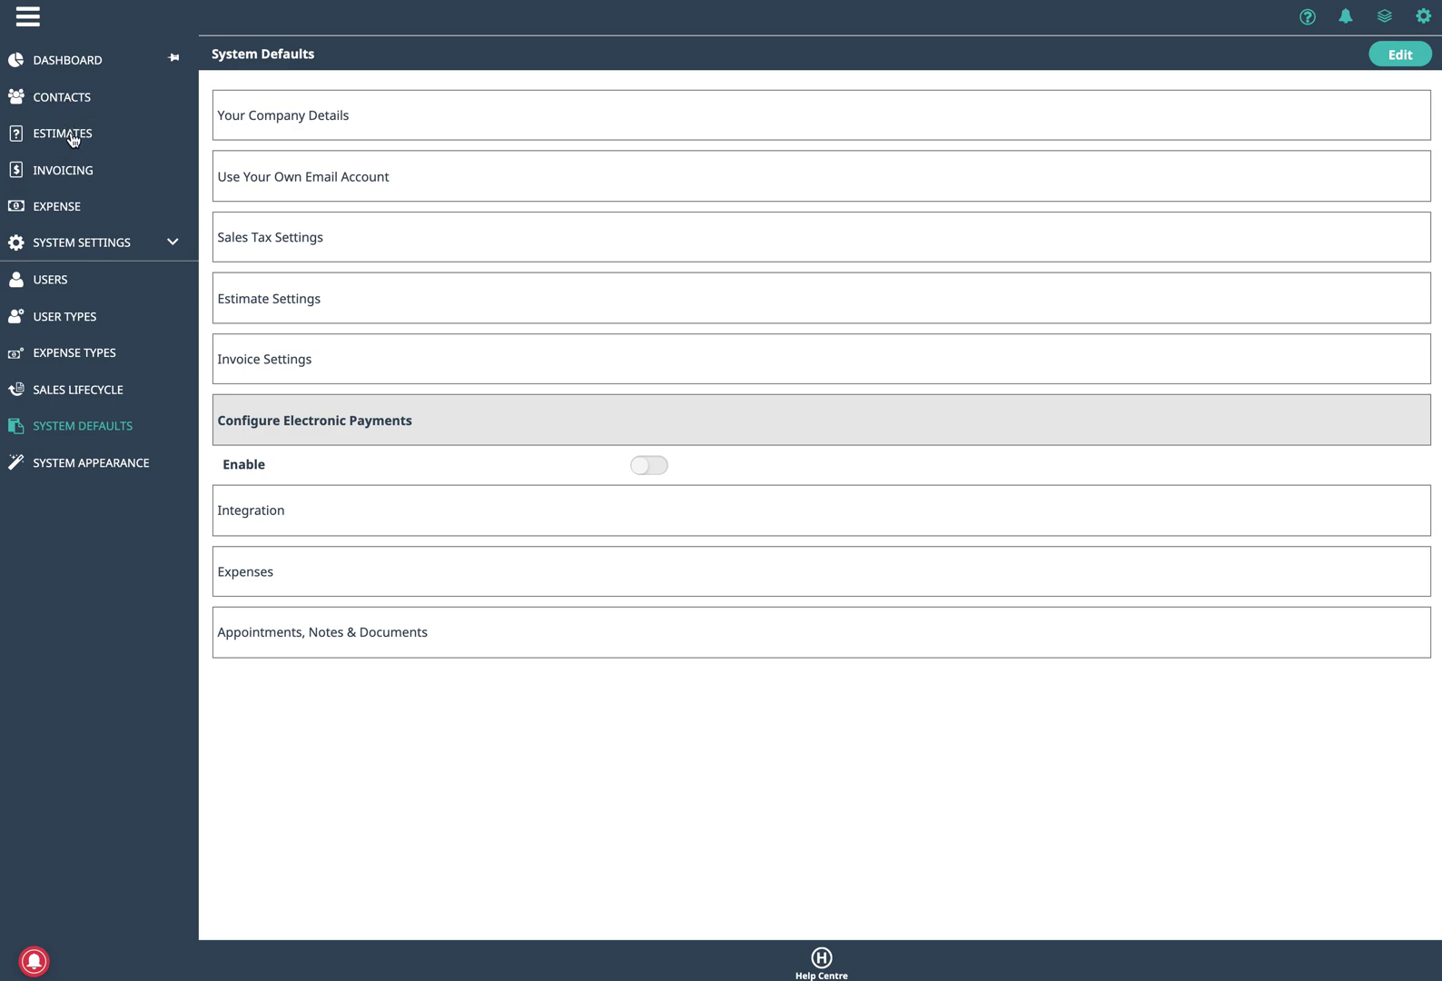
left_click(72, 136)
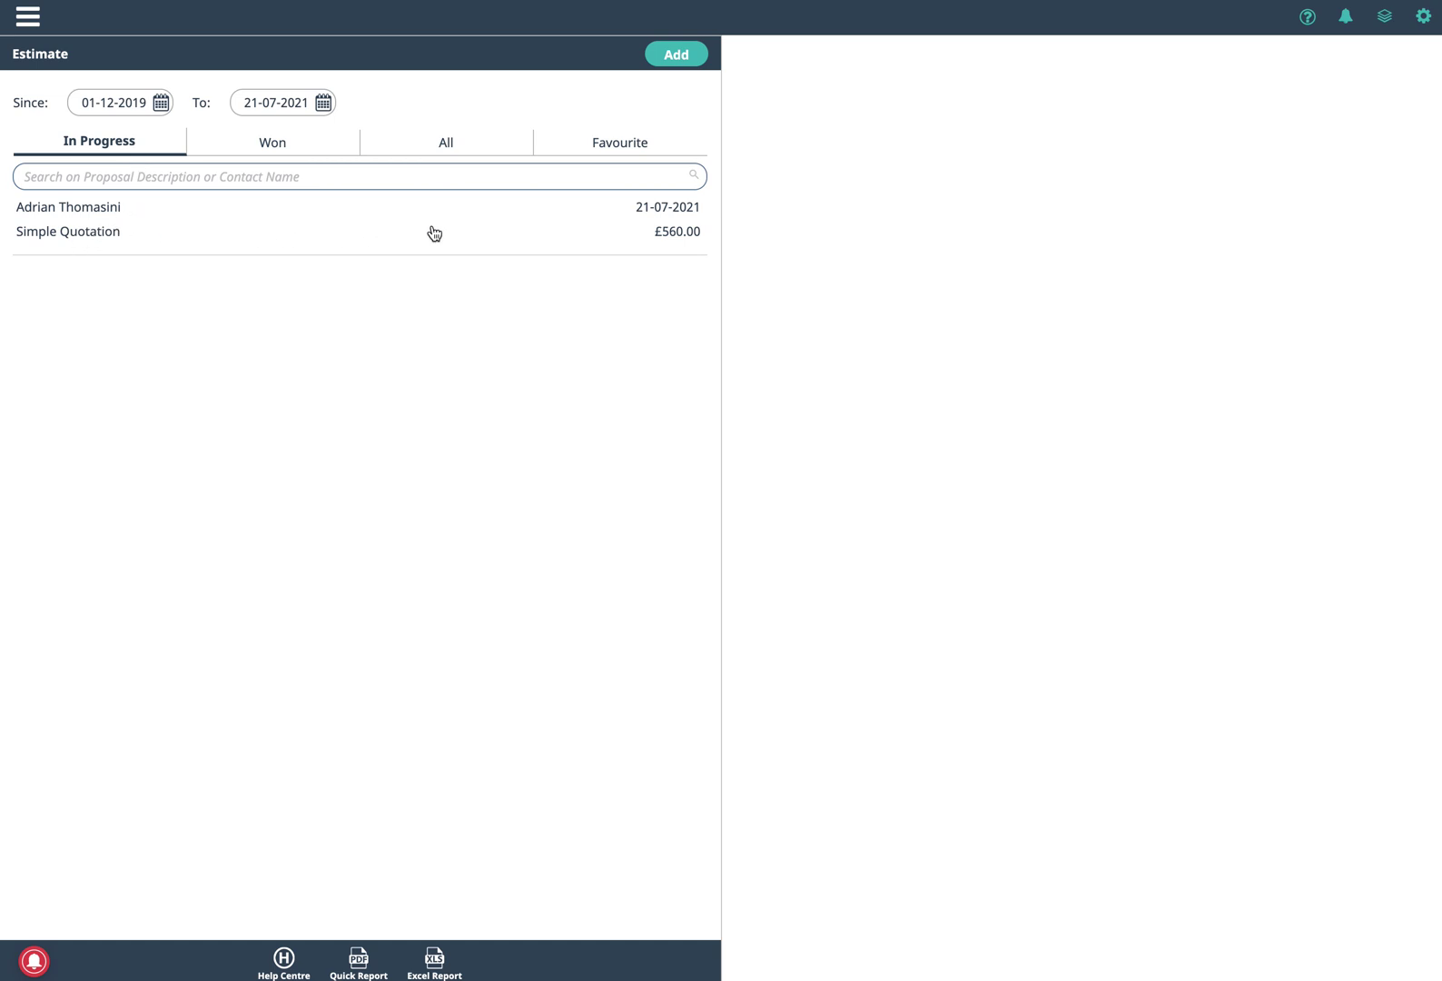
left_click(371, 230)
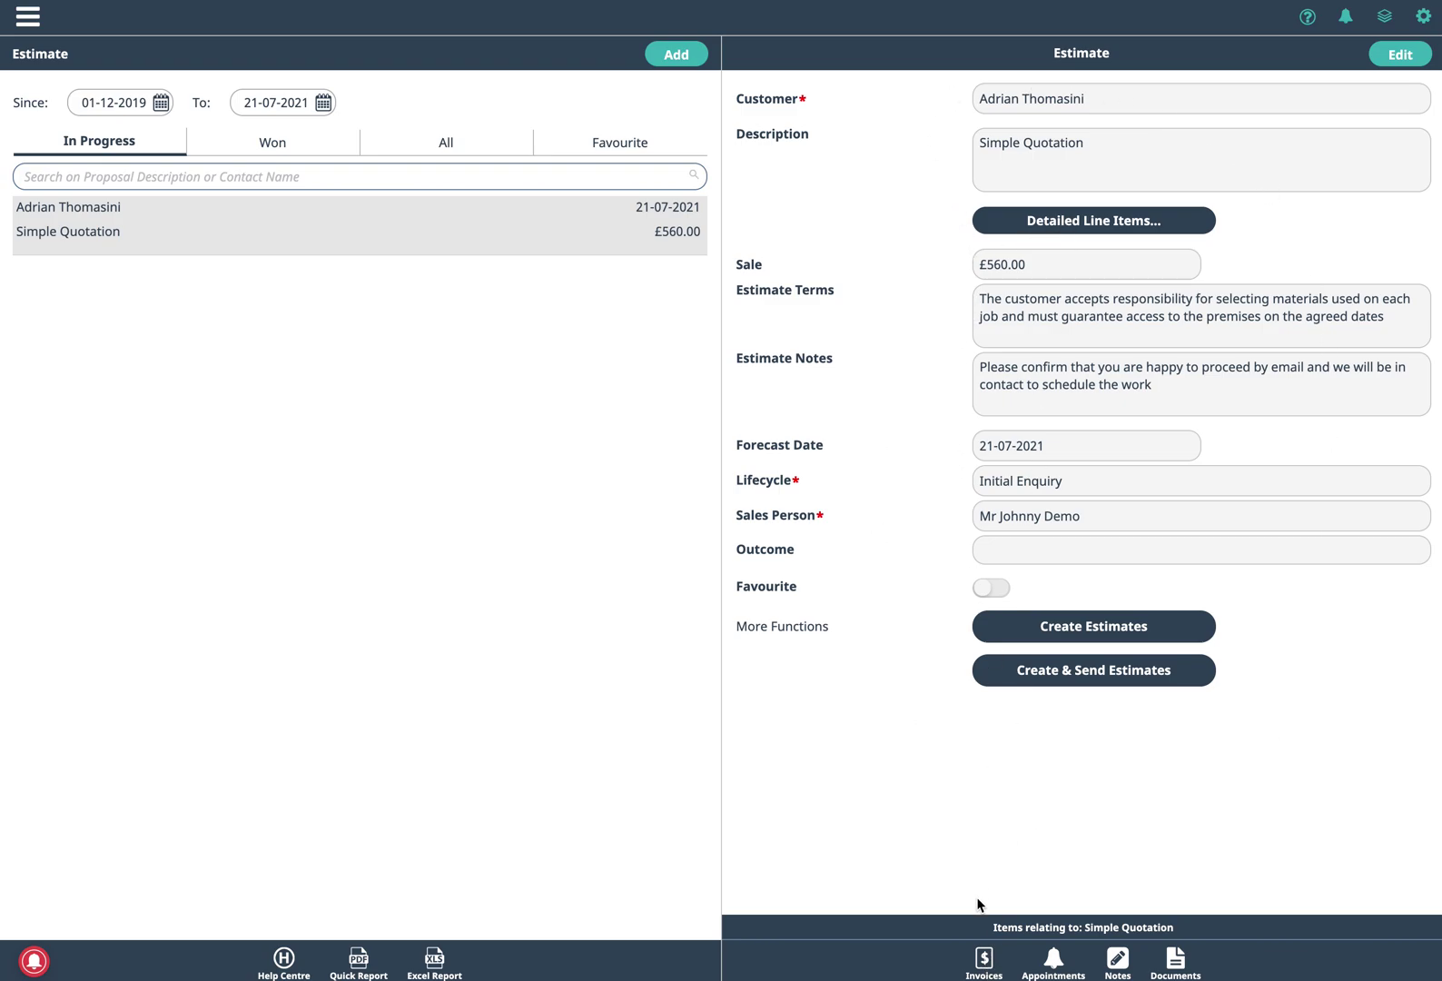
left_click(984, 961)
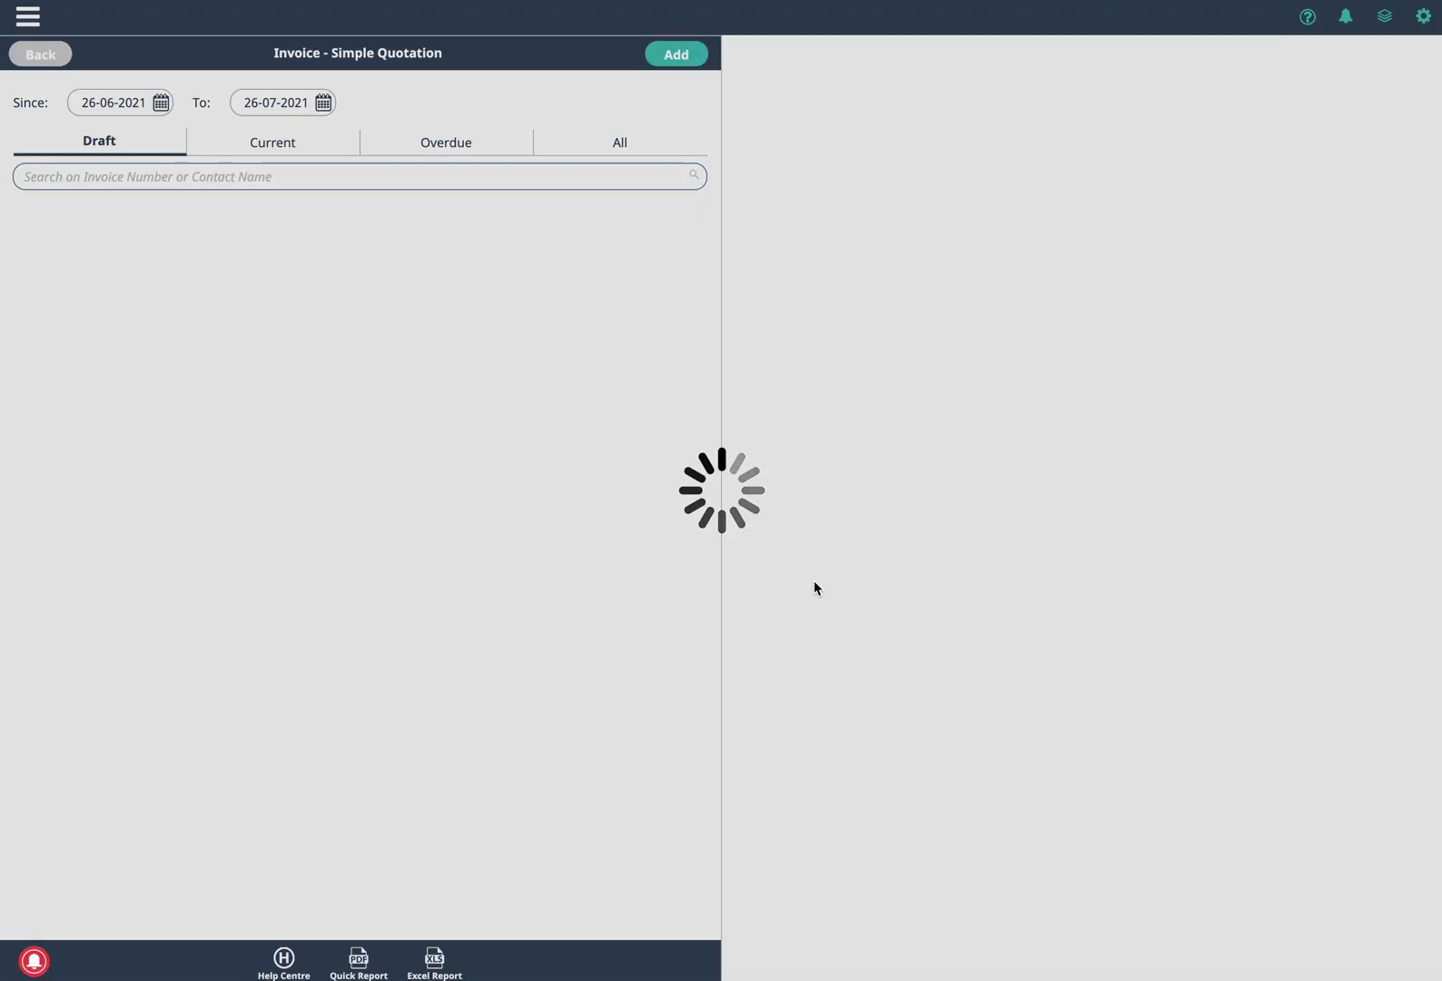
left_click(680, 54)
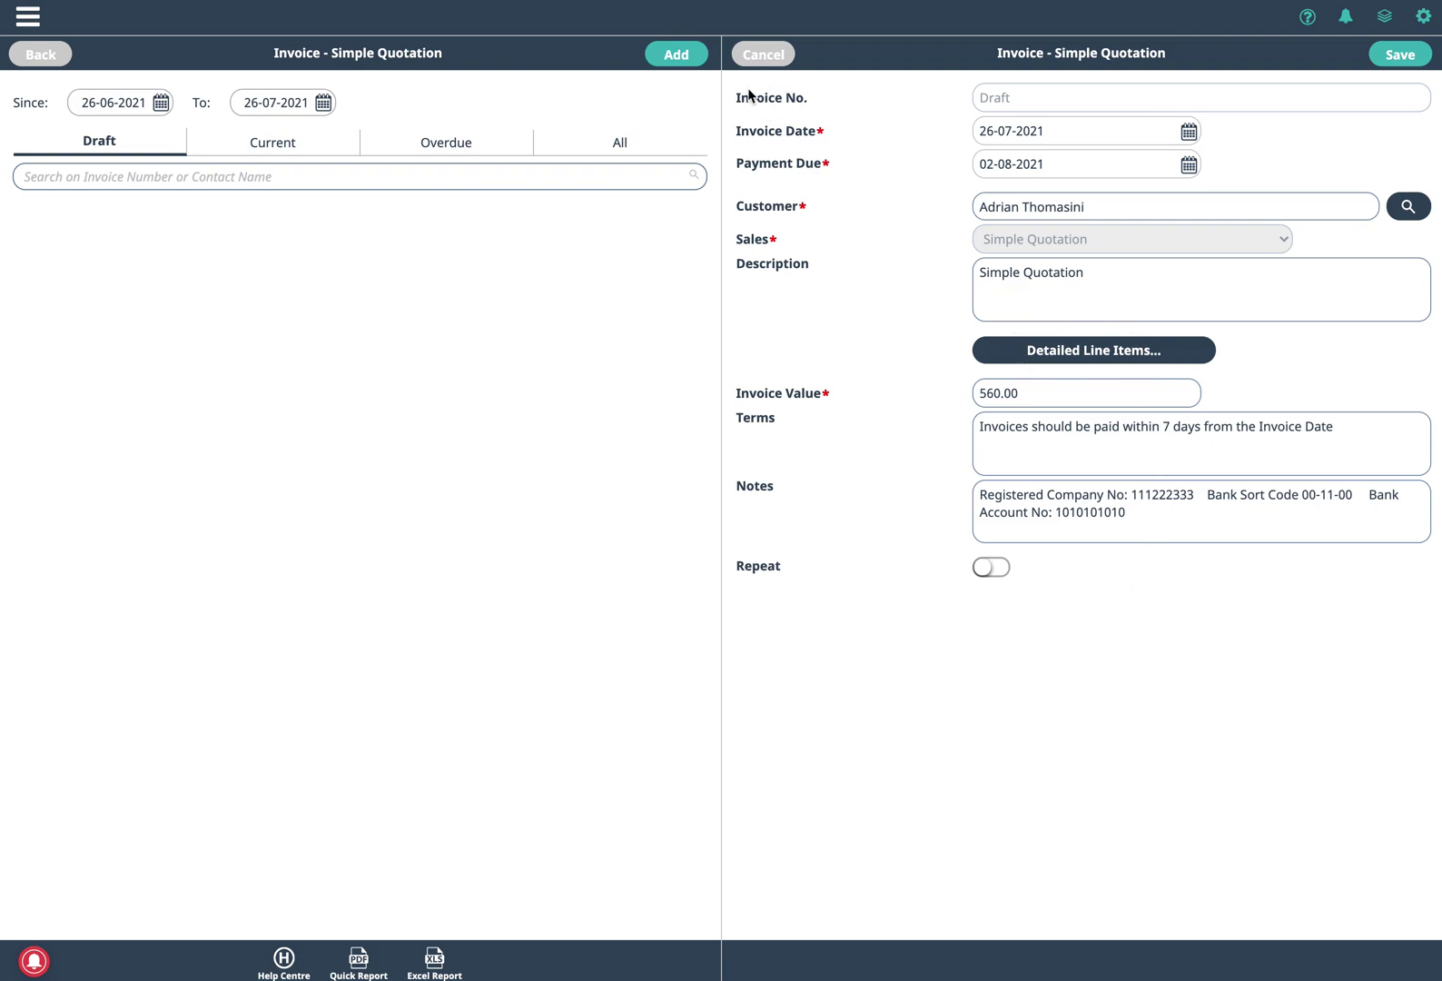
left_click(764, 54)
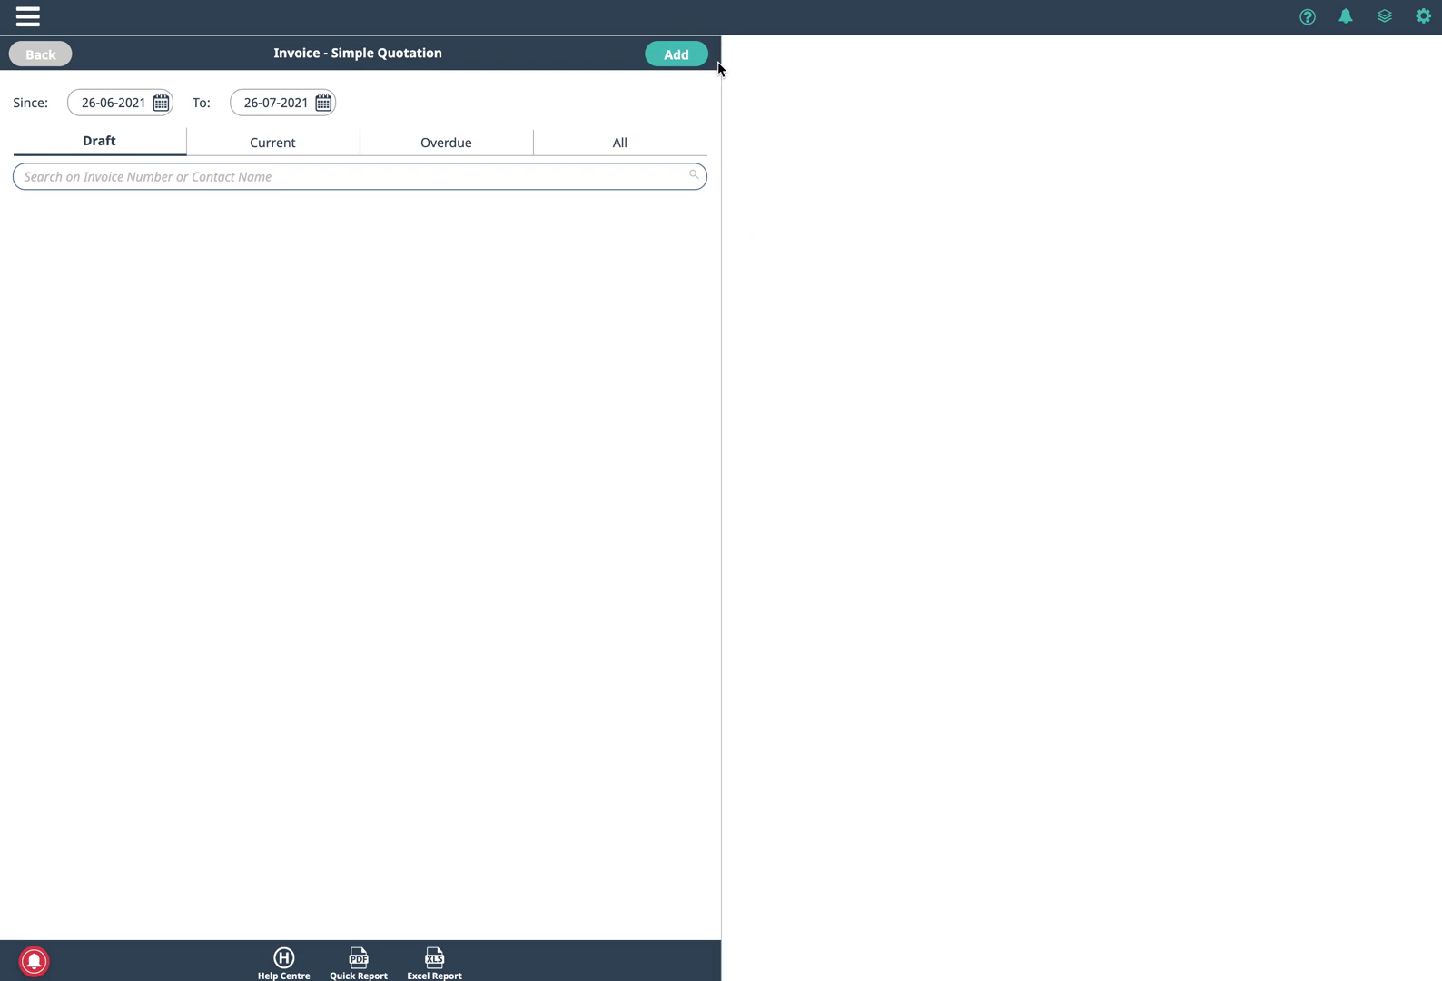
left_click(41, 56)
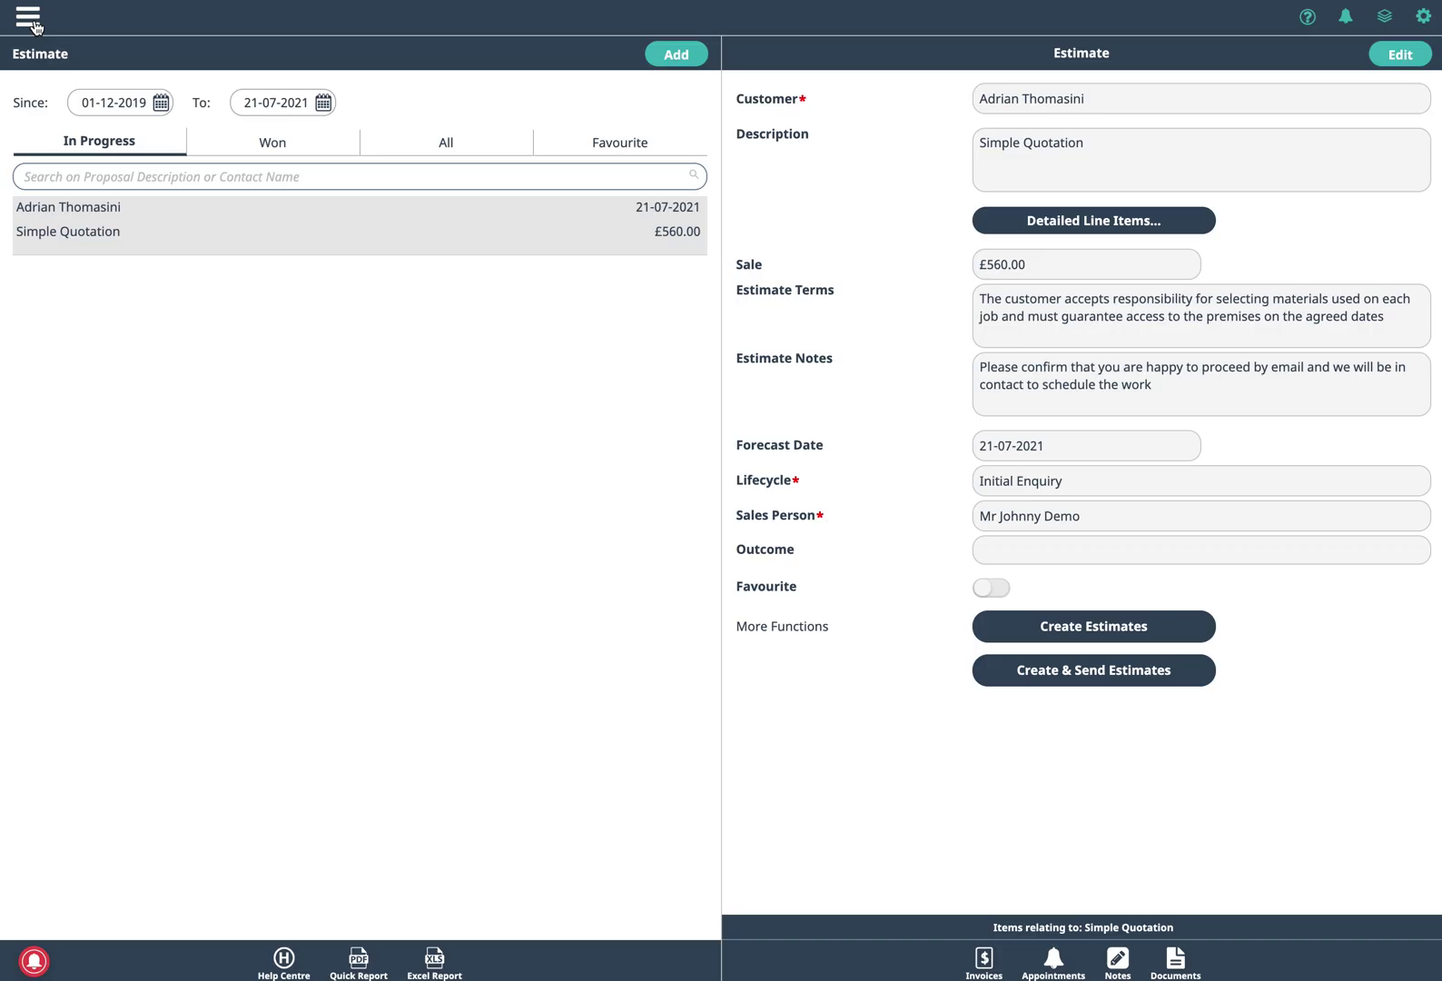
Open the main navigation menu beside the Simple Quotation estimate
left_click(28, 18)
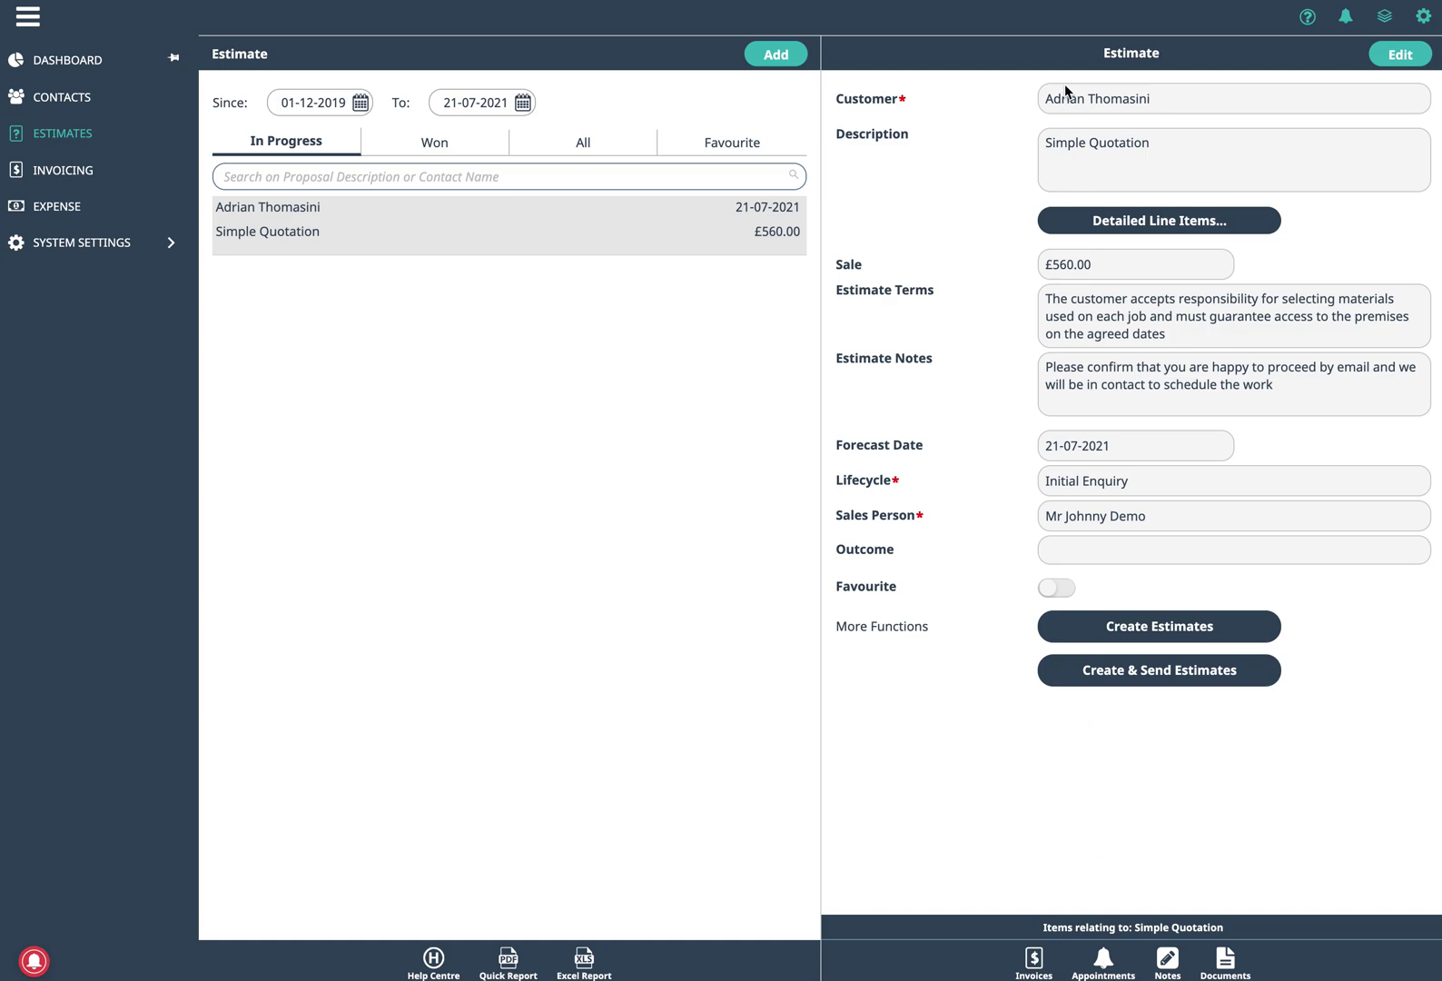
Open the £535.00 draft A Demo Invoice from the Invoicing list
left_click(72, 172)
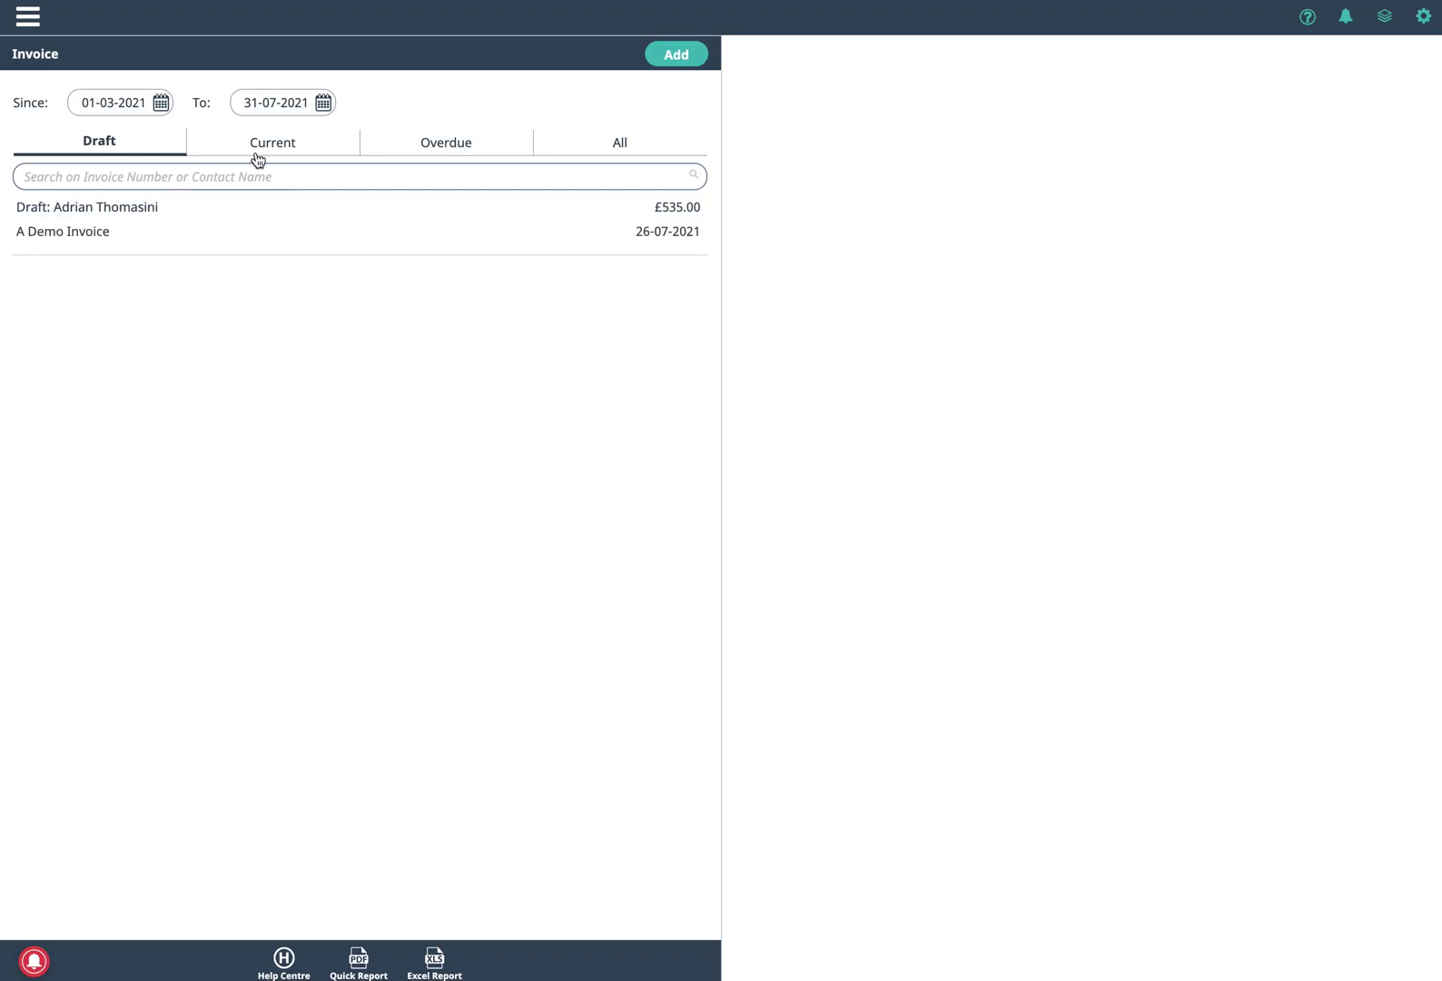
left_click(251, 214)
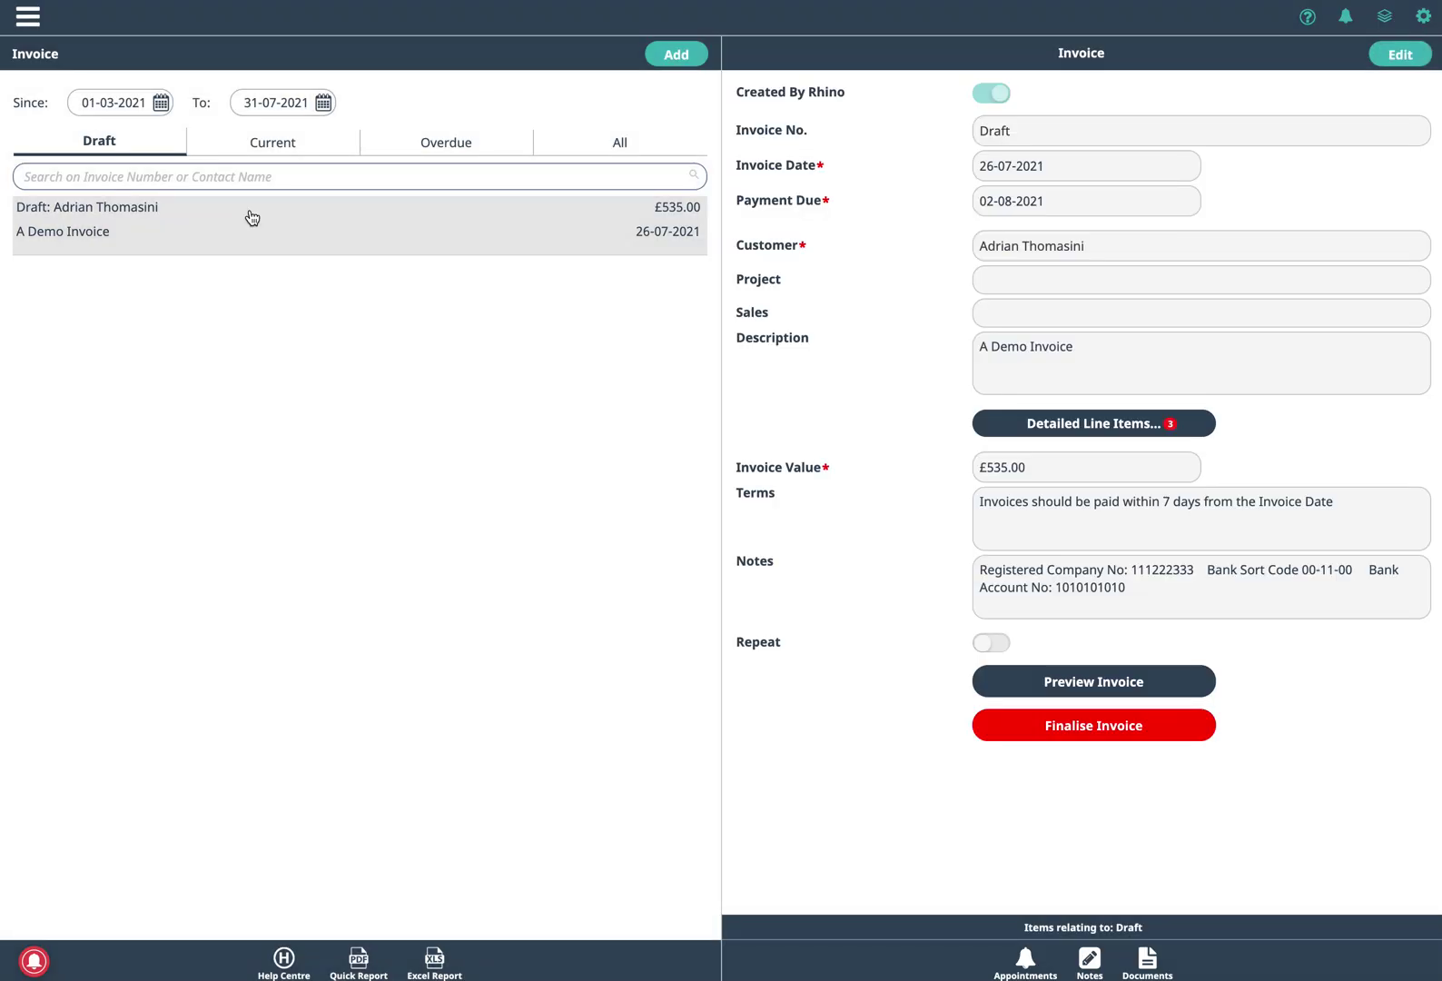